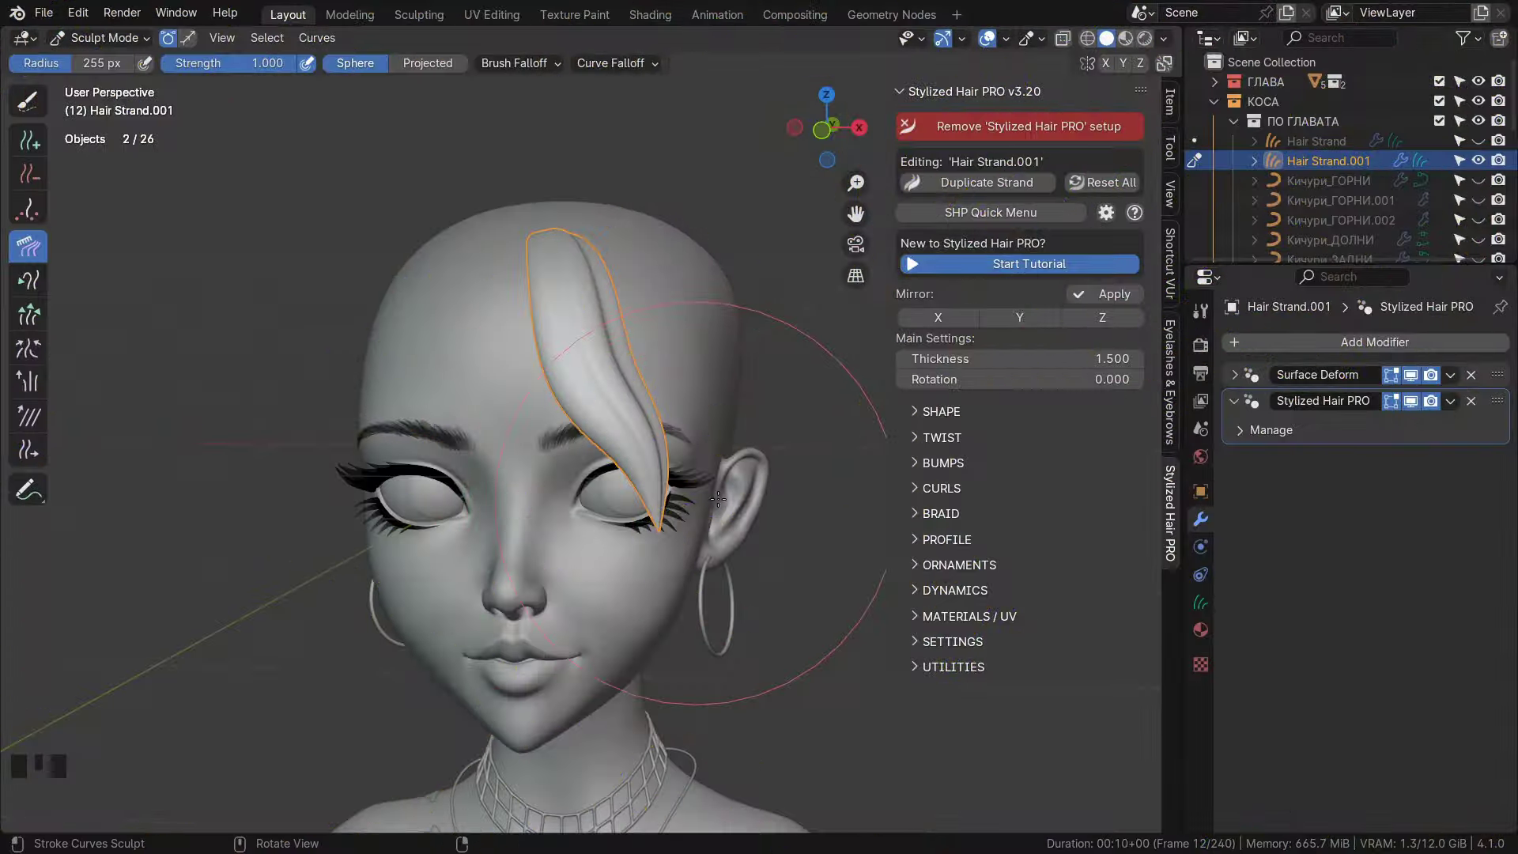
Enable Mirror X to copy the front strand across the face, then apply the mirror.
click(924, 320)
click(711, 460)
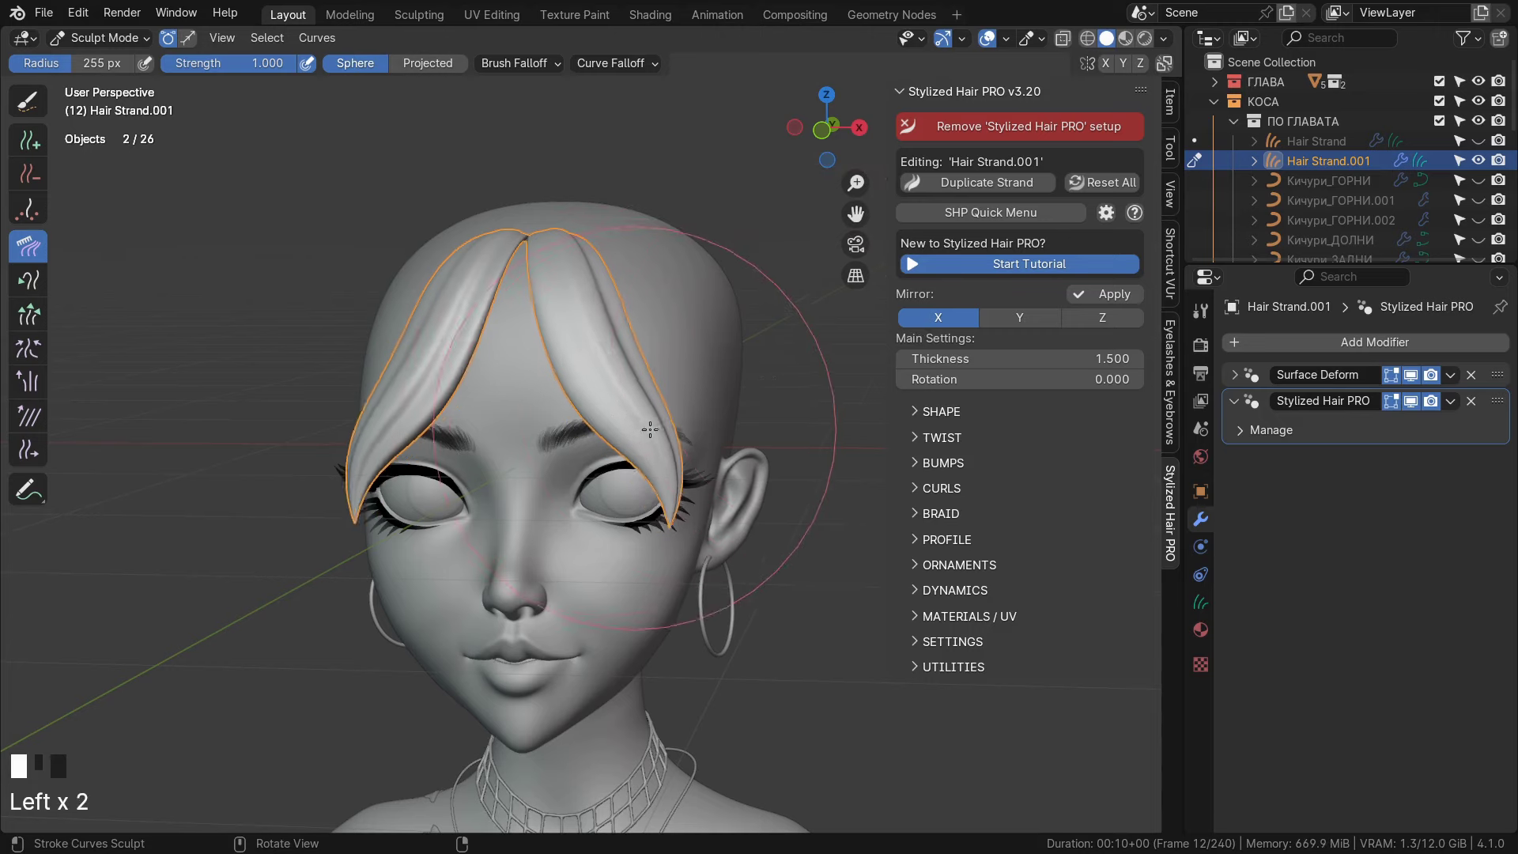
click(712, 460)
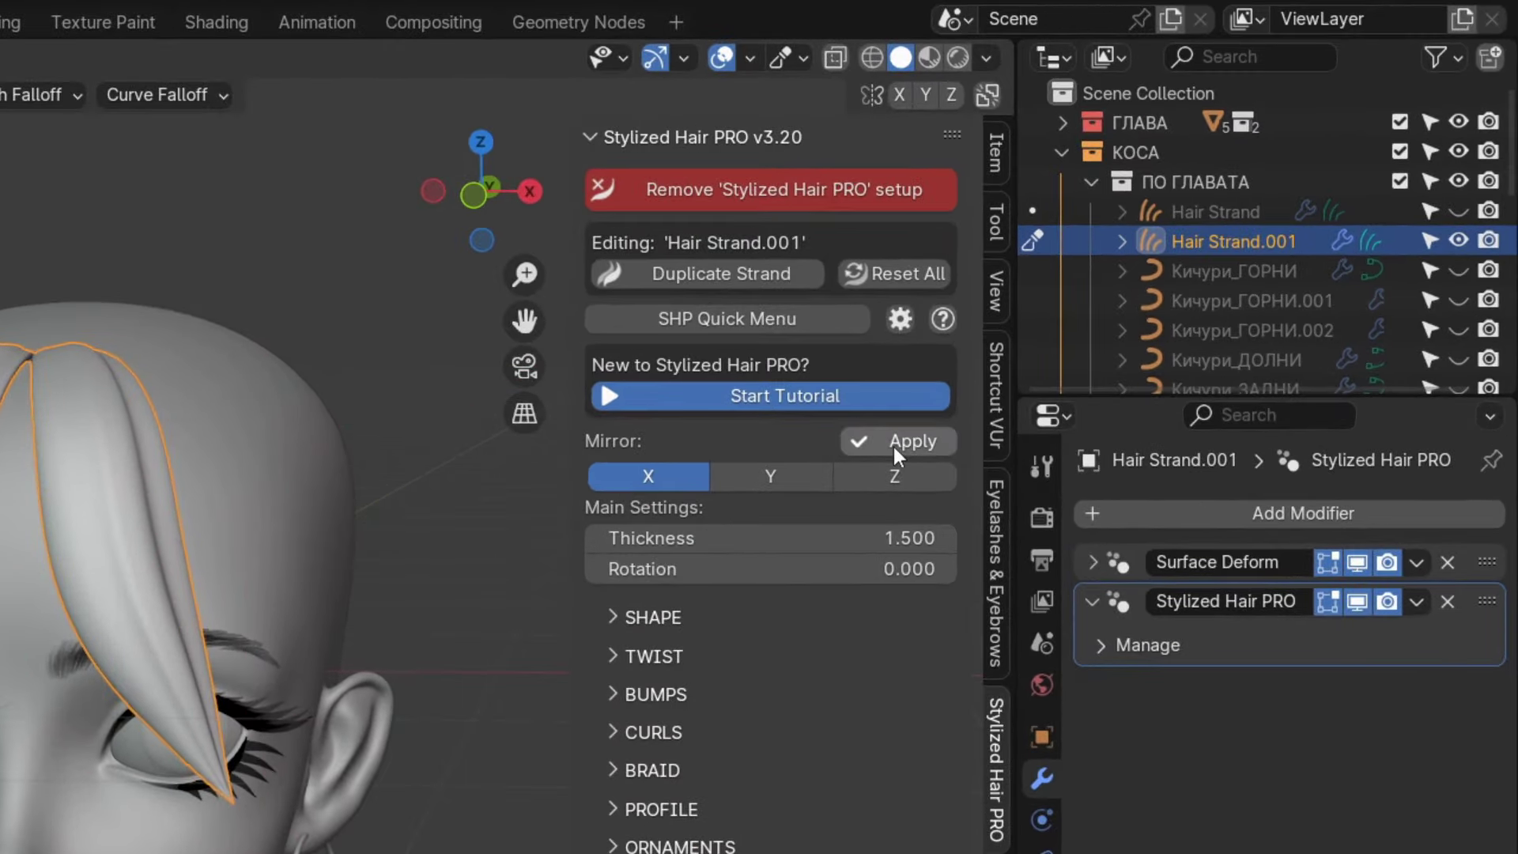
click(893, 448)
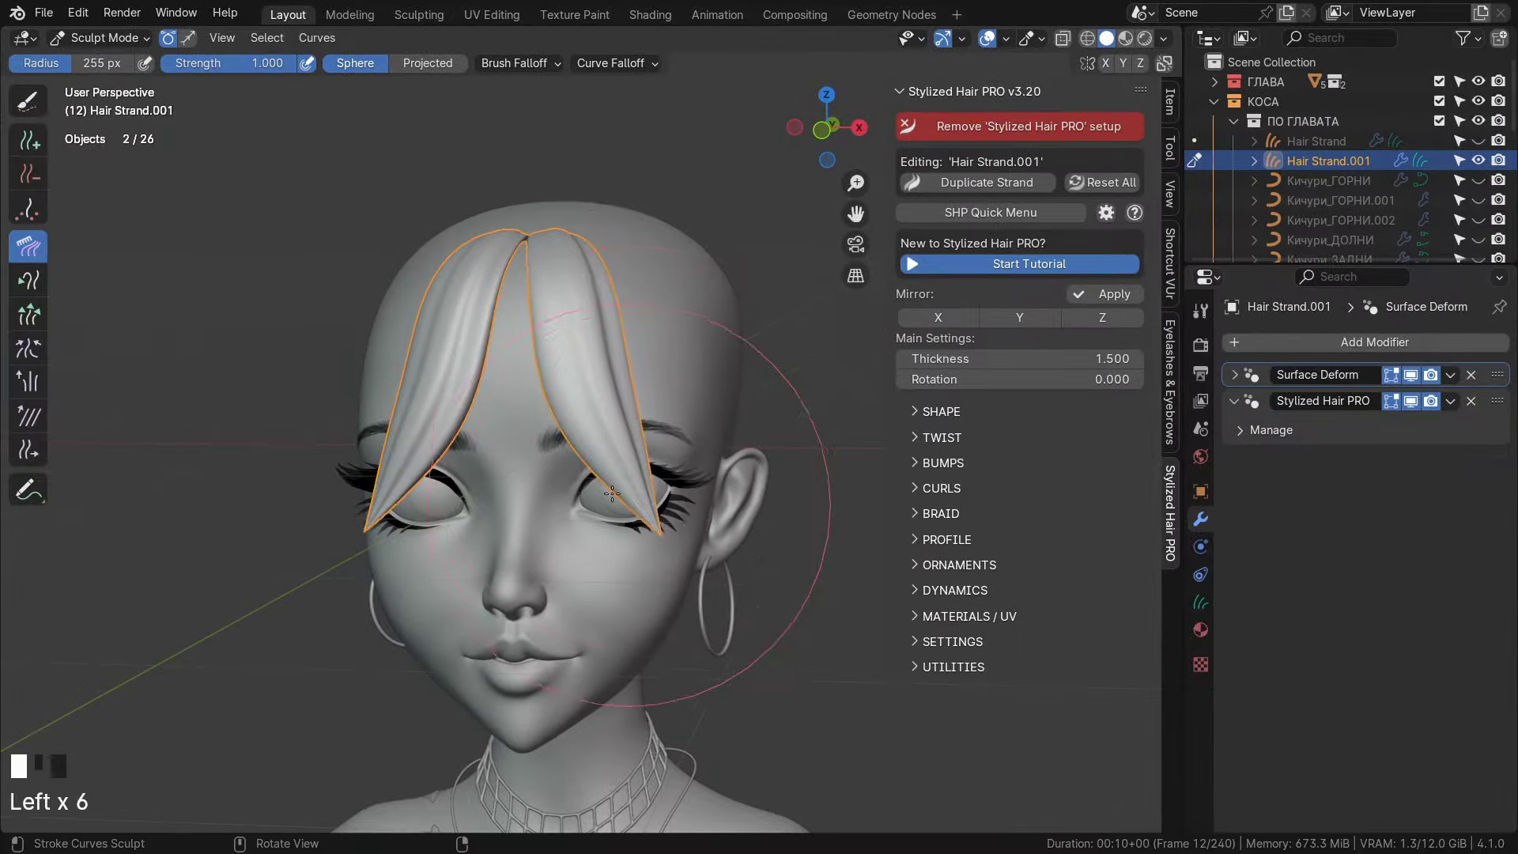
Sculpt both strands into face-framing bangs parted at the center.
click(712, 407)
click(711, 407)
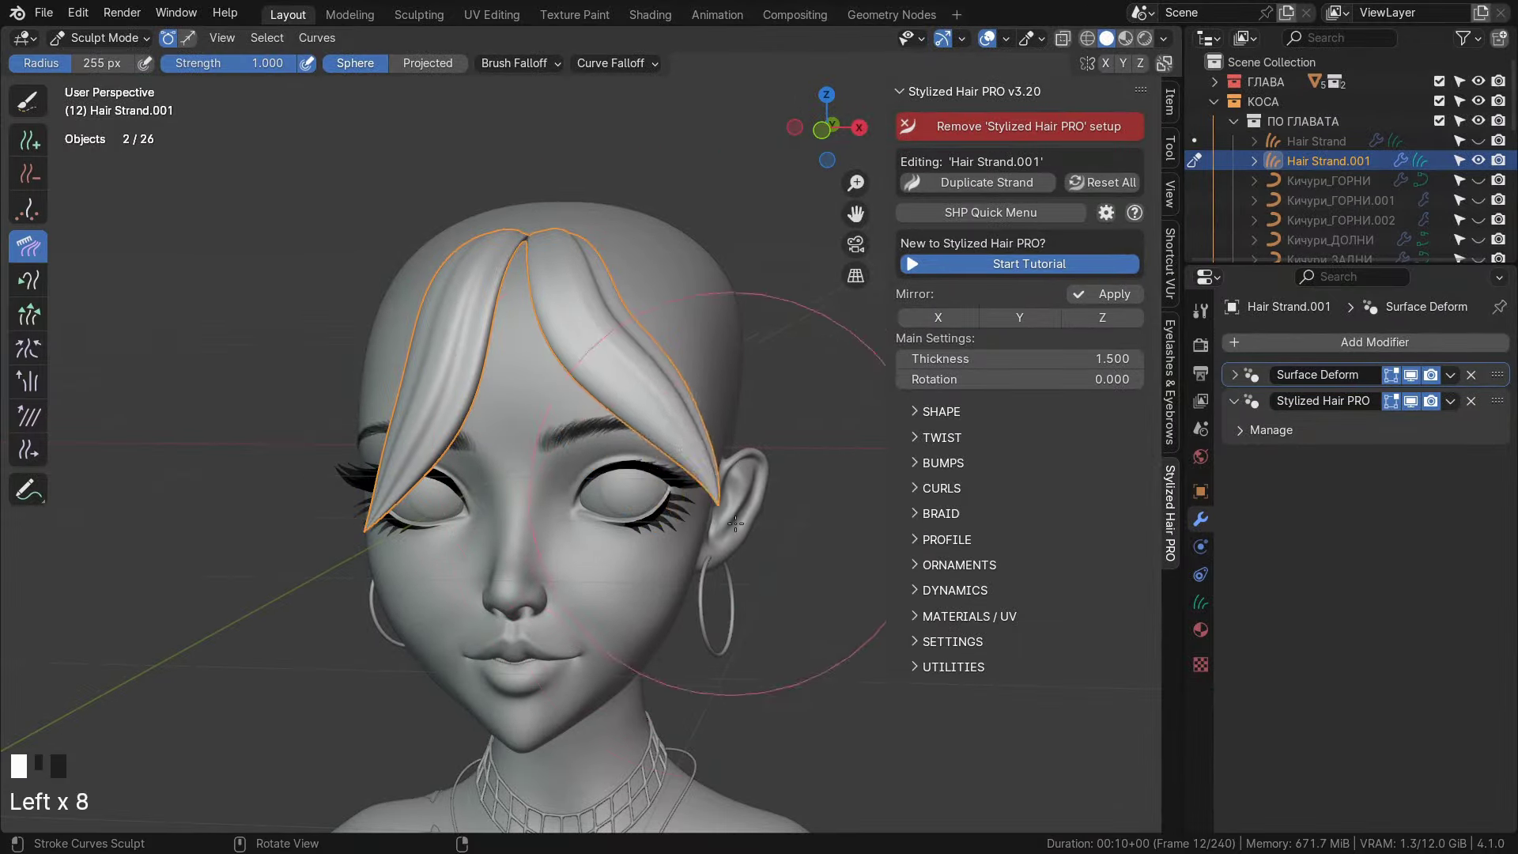
click(649, 414)
middle_drag(649, 414, 502, 541)
click(455, 466)
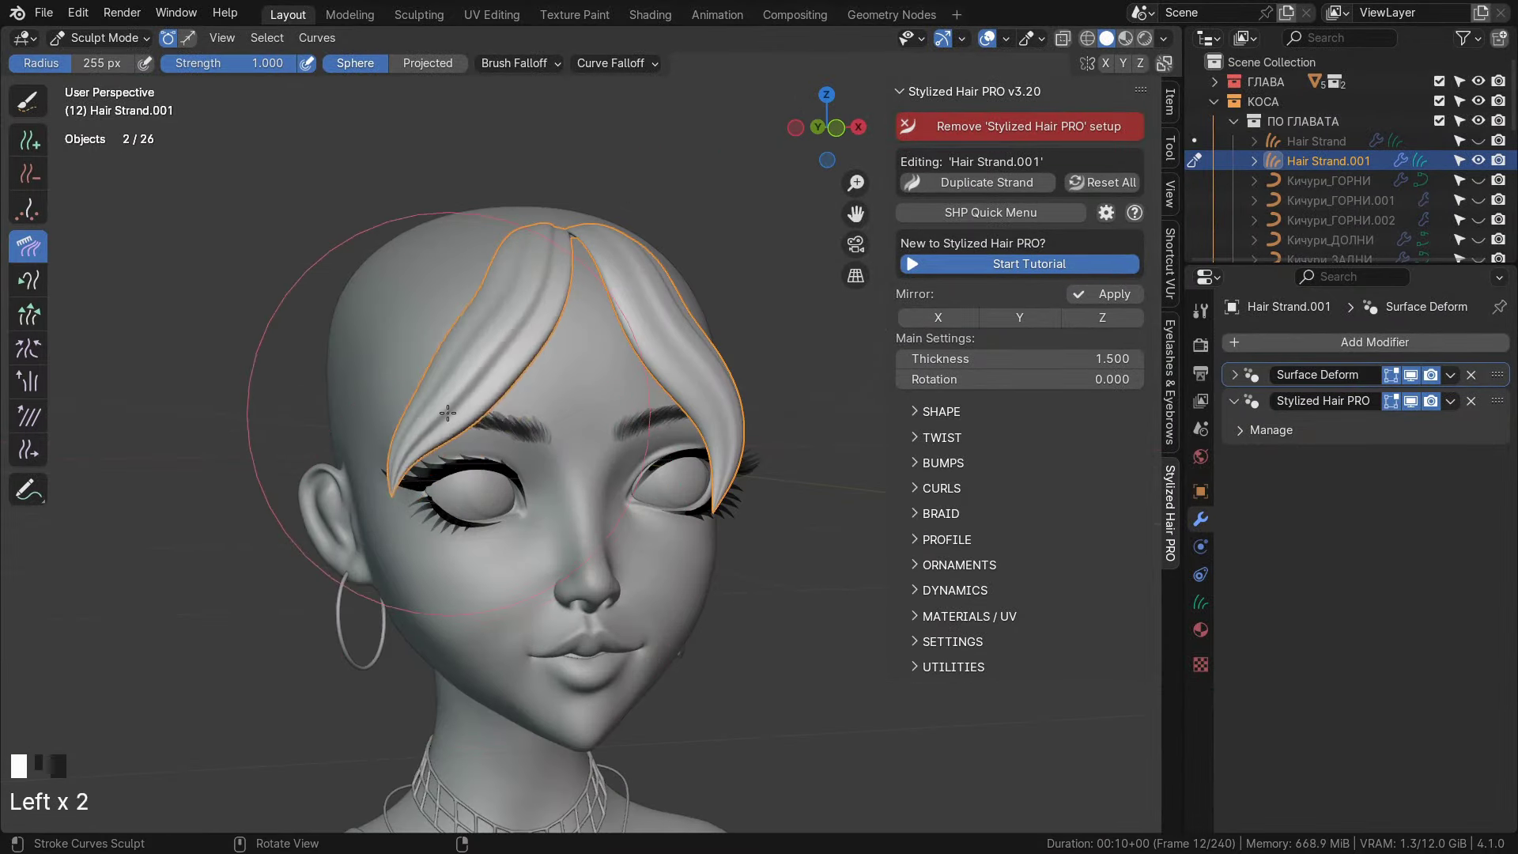
mouse_move(454, 467)
middle_down()
mouse_move(696, 465)
mouse_move(554, 535)
middle_up()
Inspect and select the strands' curve points in Edit Mode with X-ray on.
key(Tab)
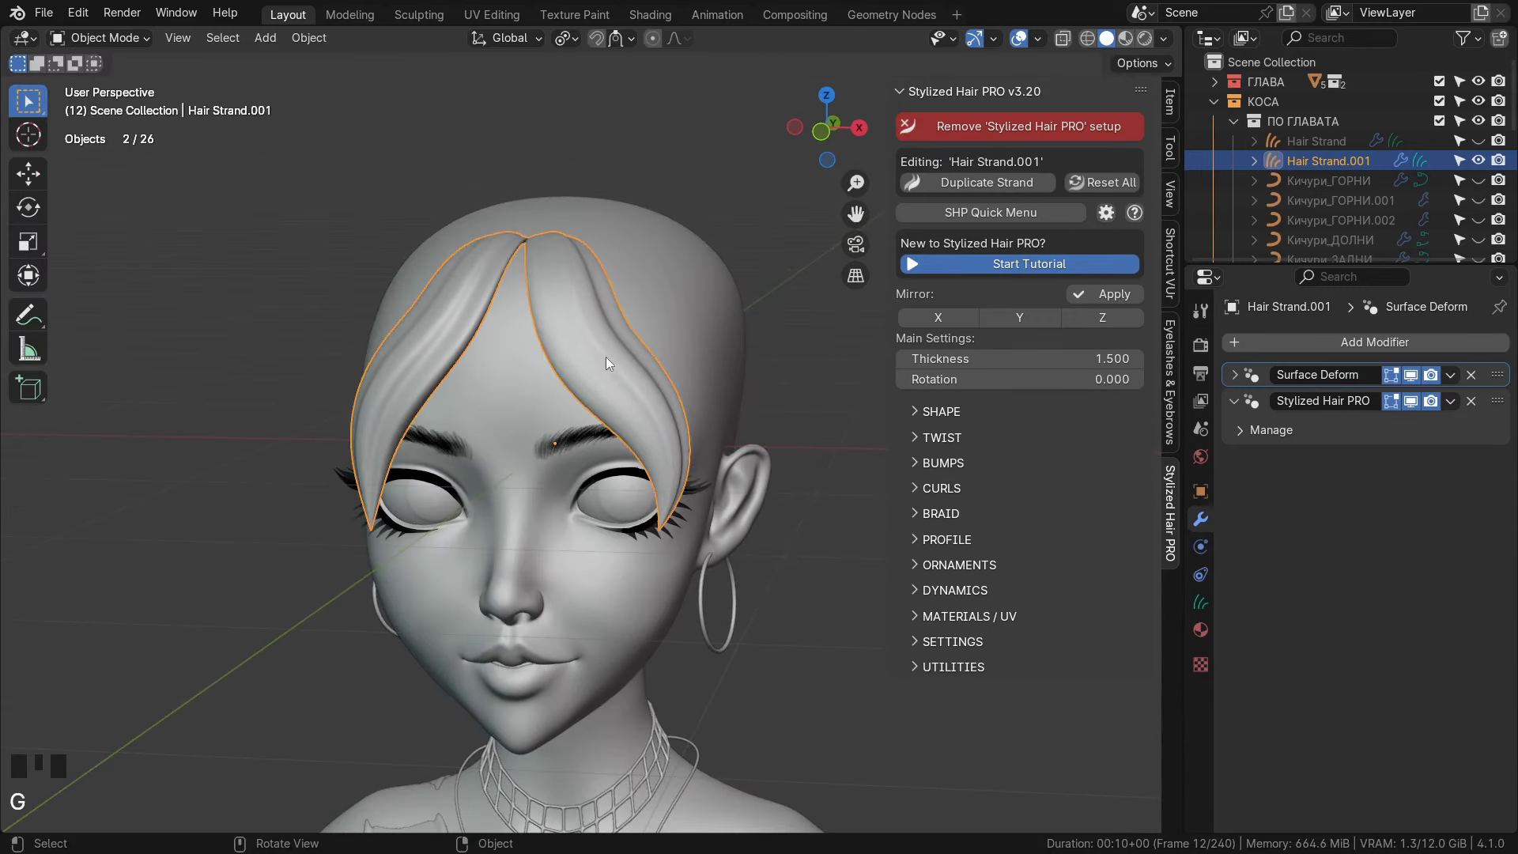
key(Tab)
click(692, 346)
key(alt+z)
click(404, 355)
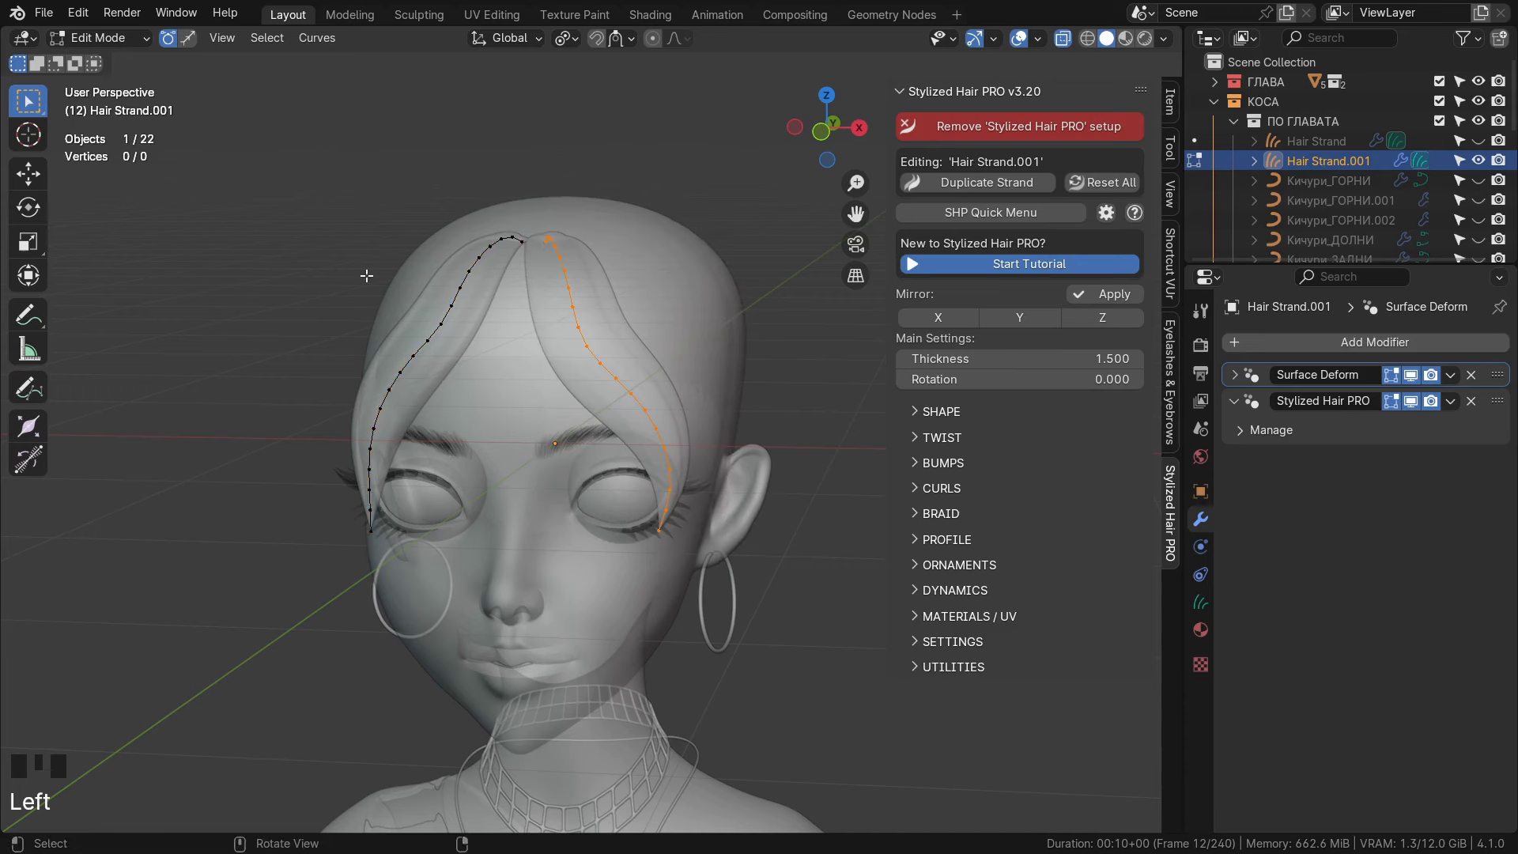
click(592, 411)
Back in Object Mode with X-ray off, lower the strand thickness to 1.380.
key(Tab)
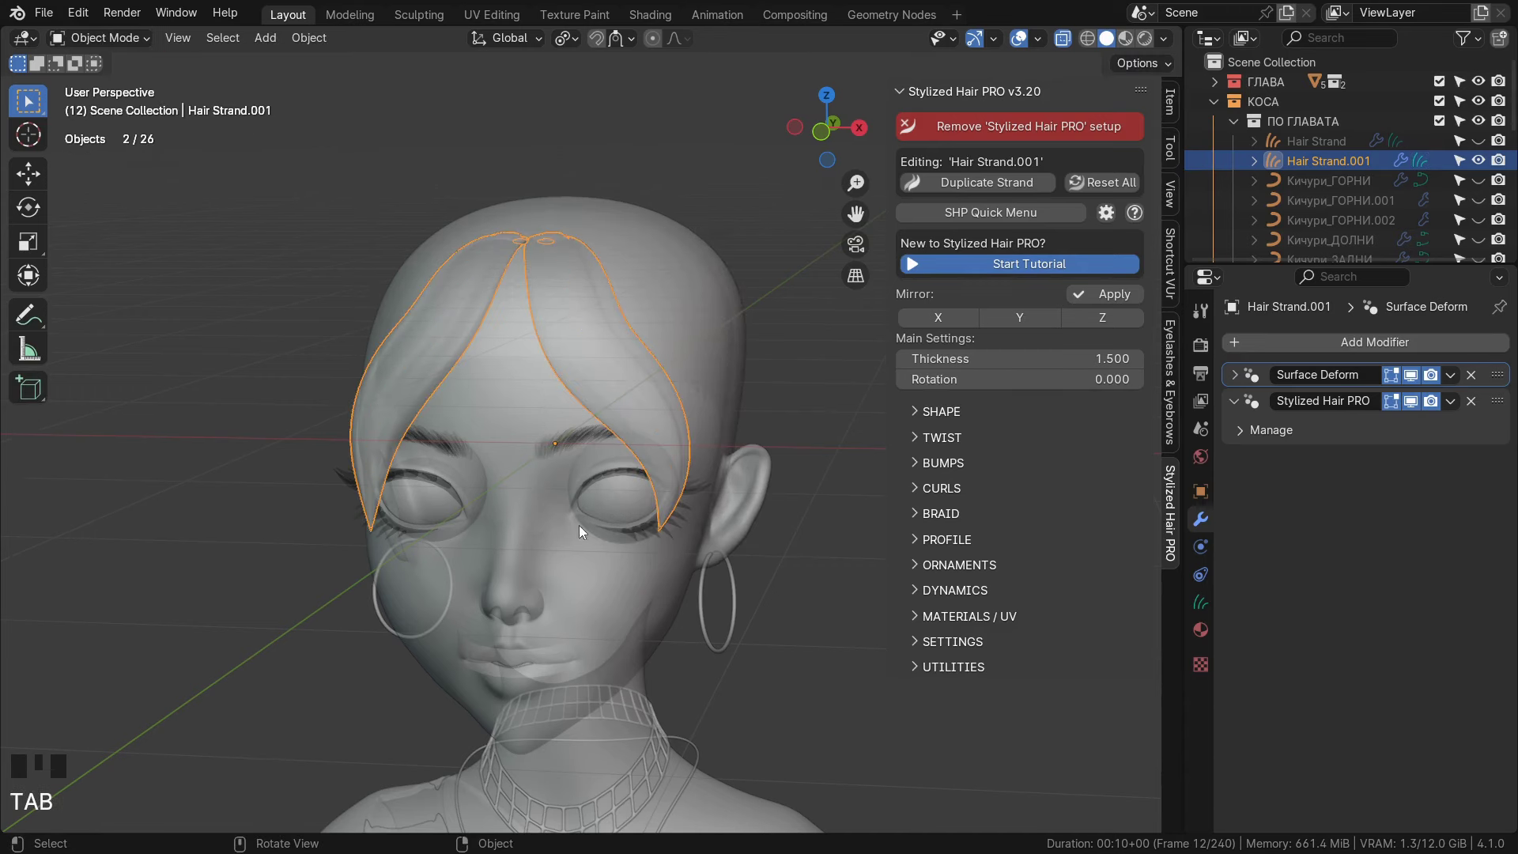
key(alt+z)
mouse_move(1019, 359)
mouse_down()
mouse_move(1091, 359)
mouse_move(973, 359)
mouse_up()
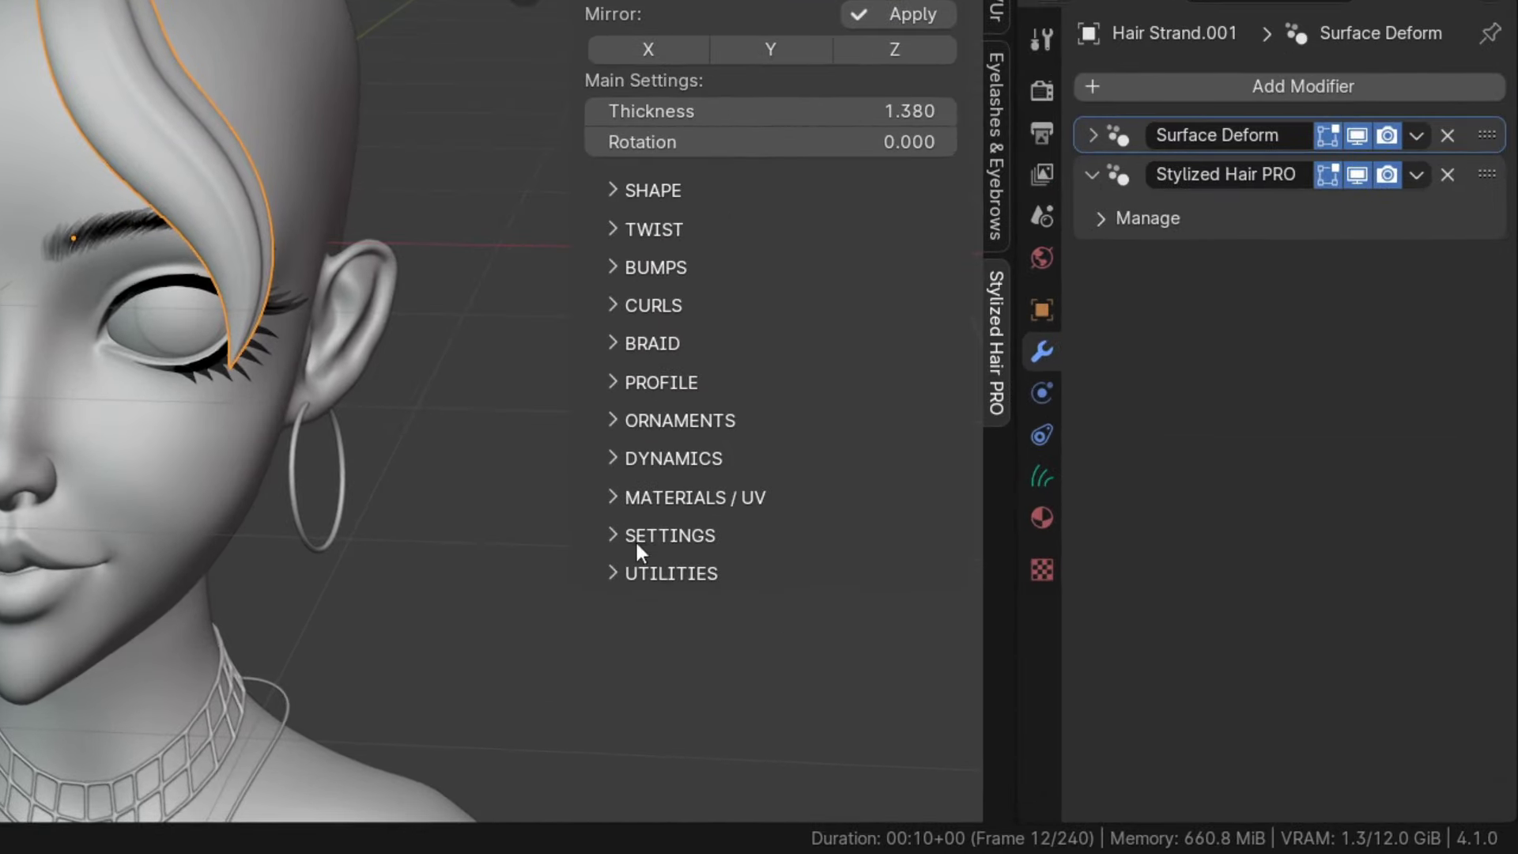
Split the front curve into two strand objects with Utilities > Split Curve.
click(613, 576)
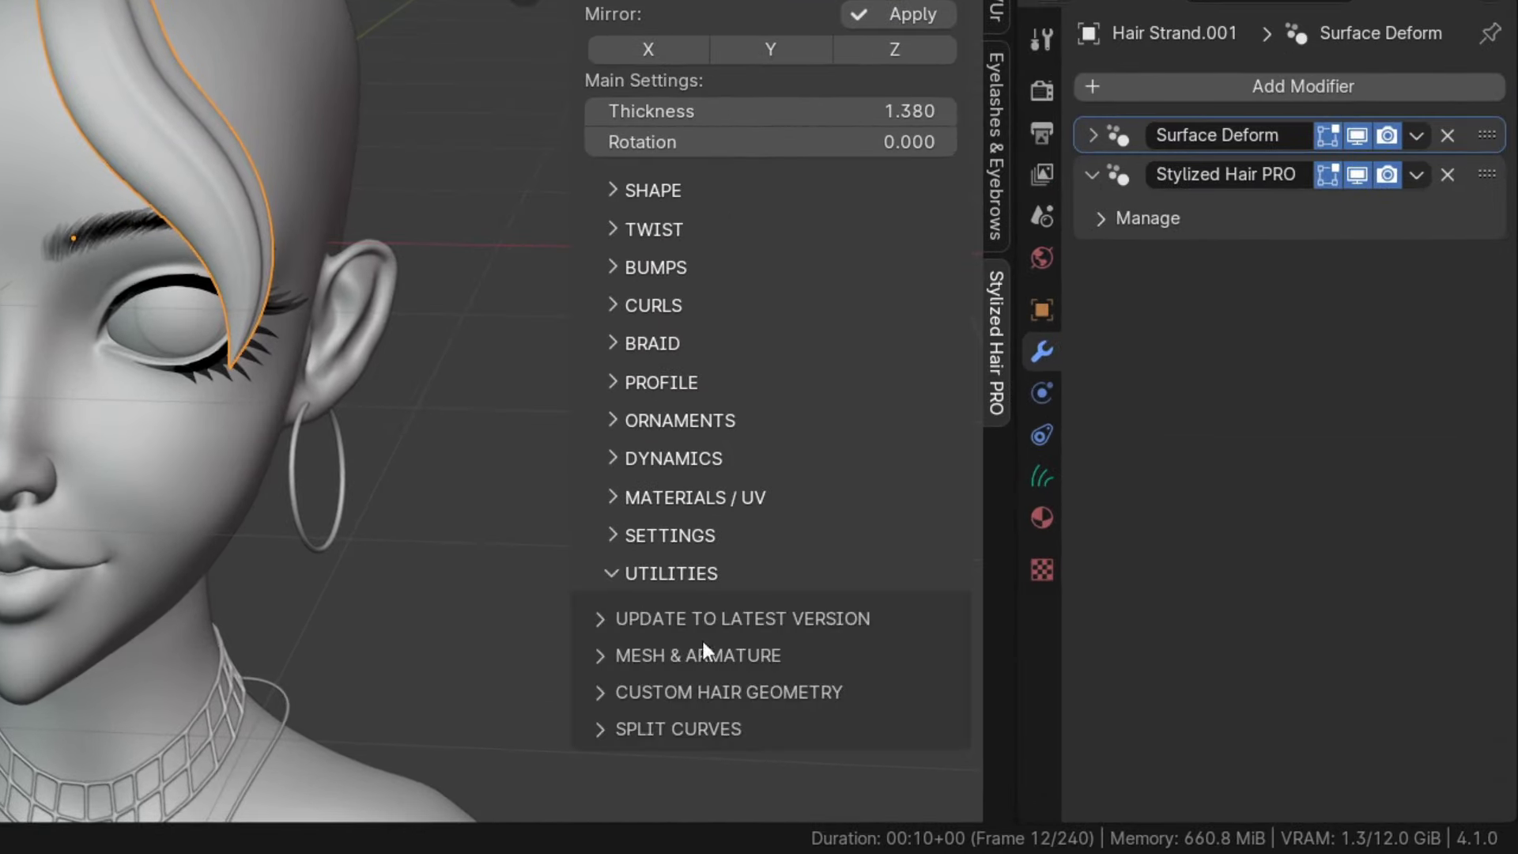
click(609, 732)
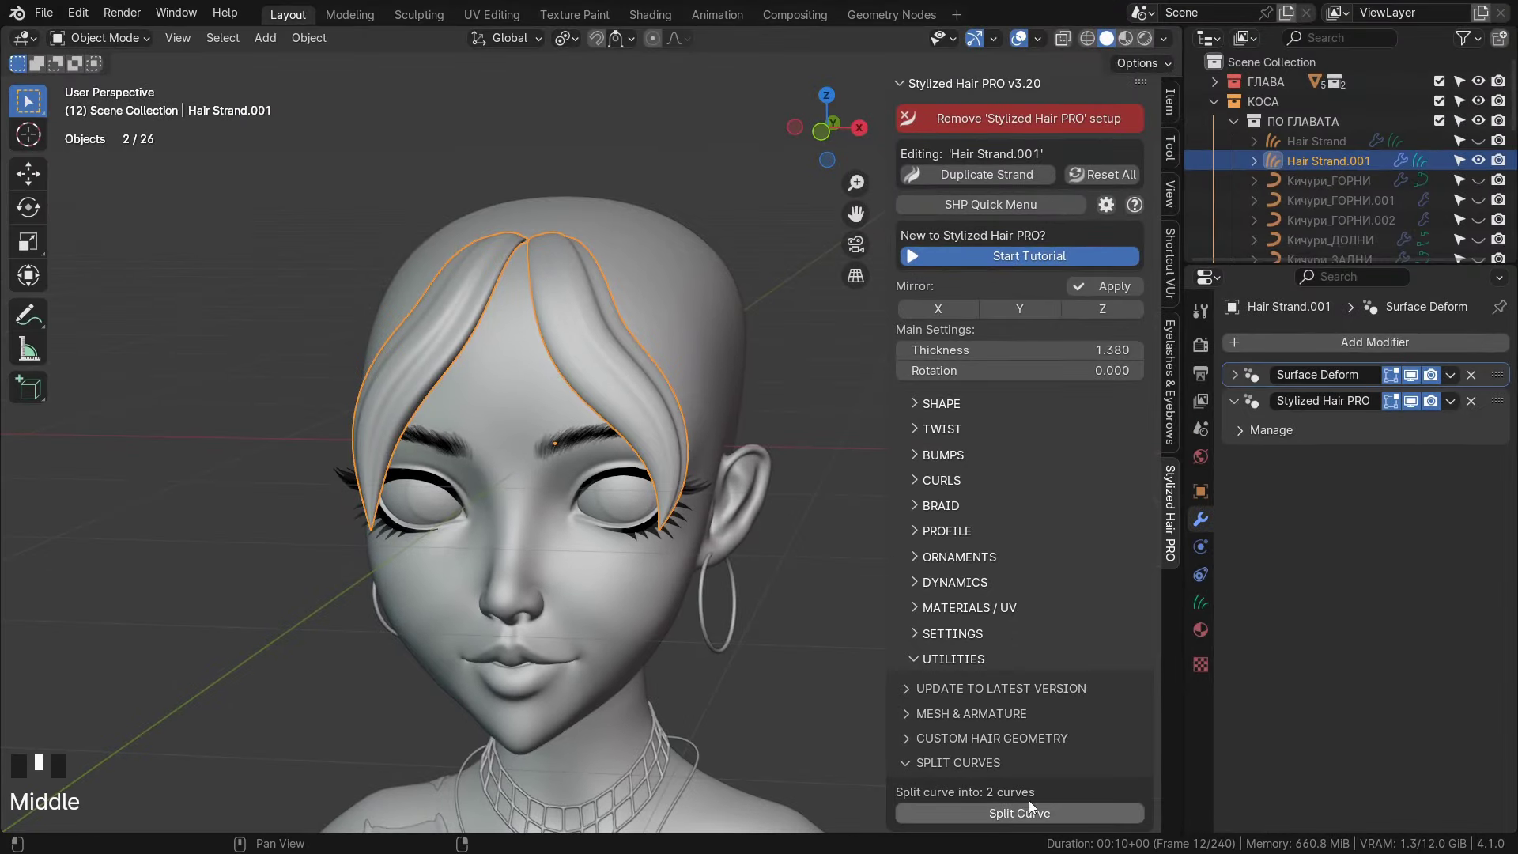
click(1025, 817)
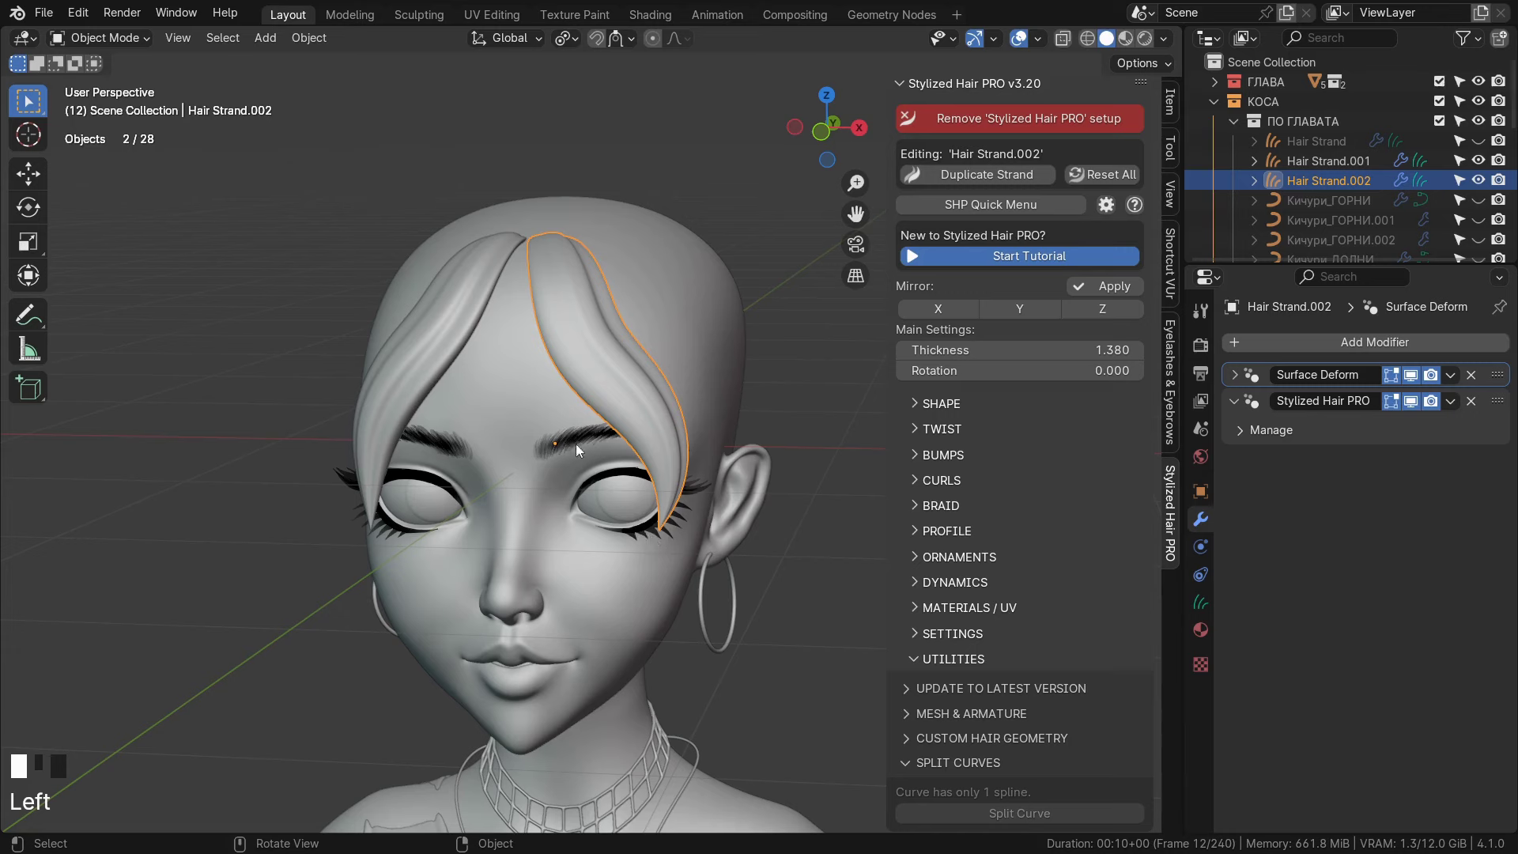
Check both split strands and select Hair Strand.002.
click(494, 325)
click(581, 319)
click(577, 374)
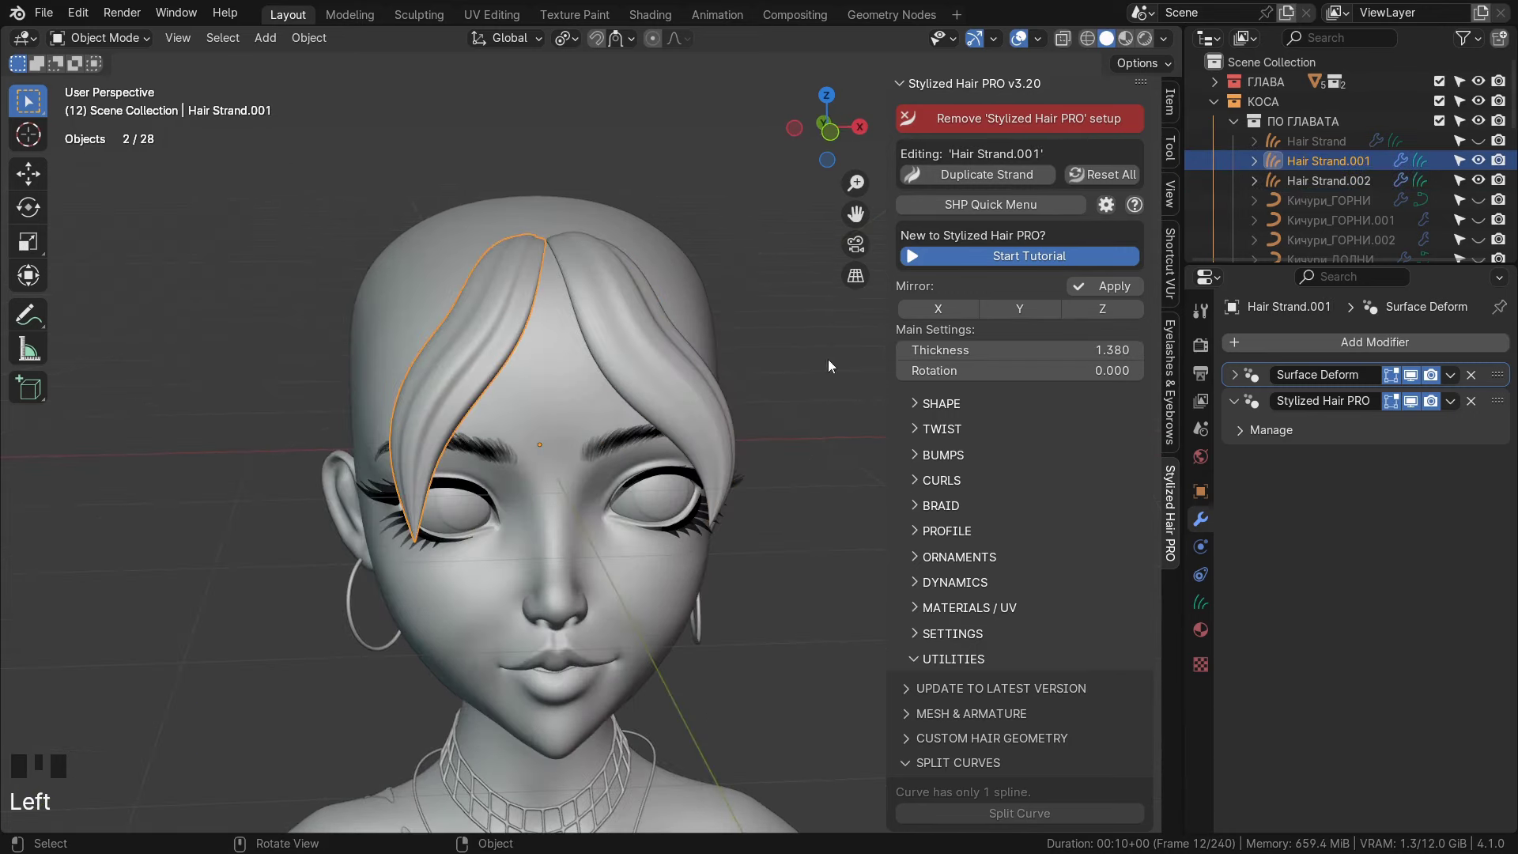
click(677, 314)
middle_drag(681, 312, 620, 356)
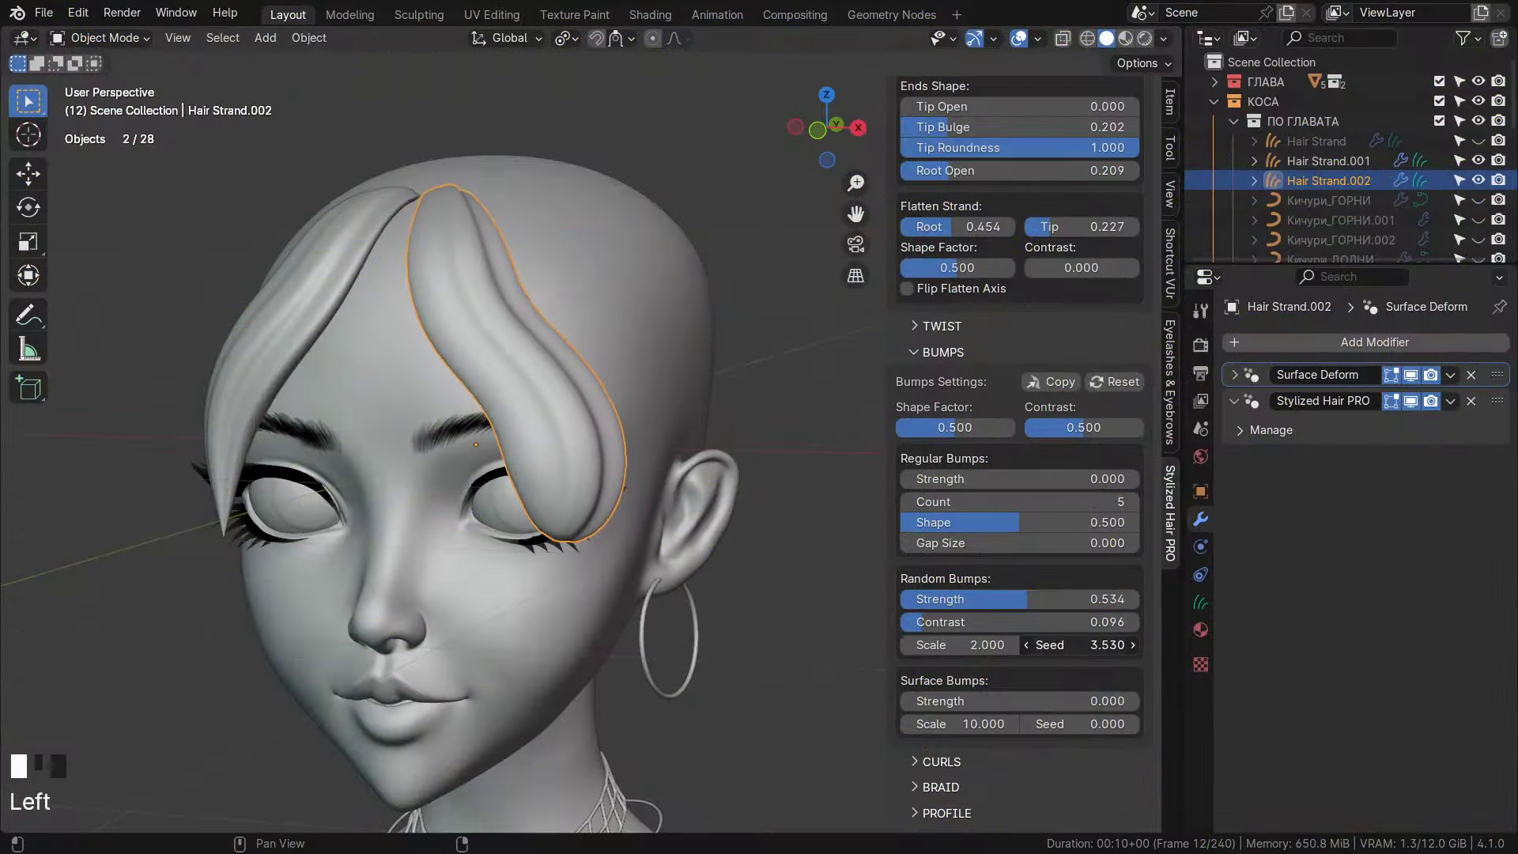
Try a different Random Bumps seed, then reset the Bumps settings.
drag(1077, 644, 1032, 644)
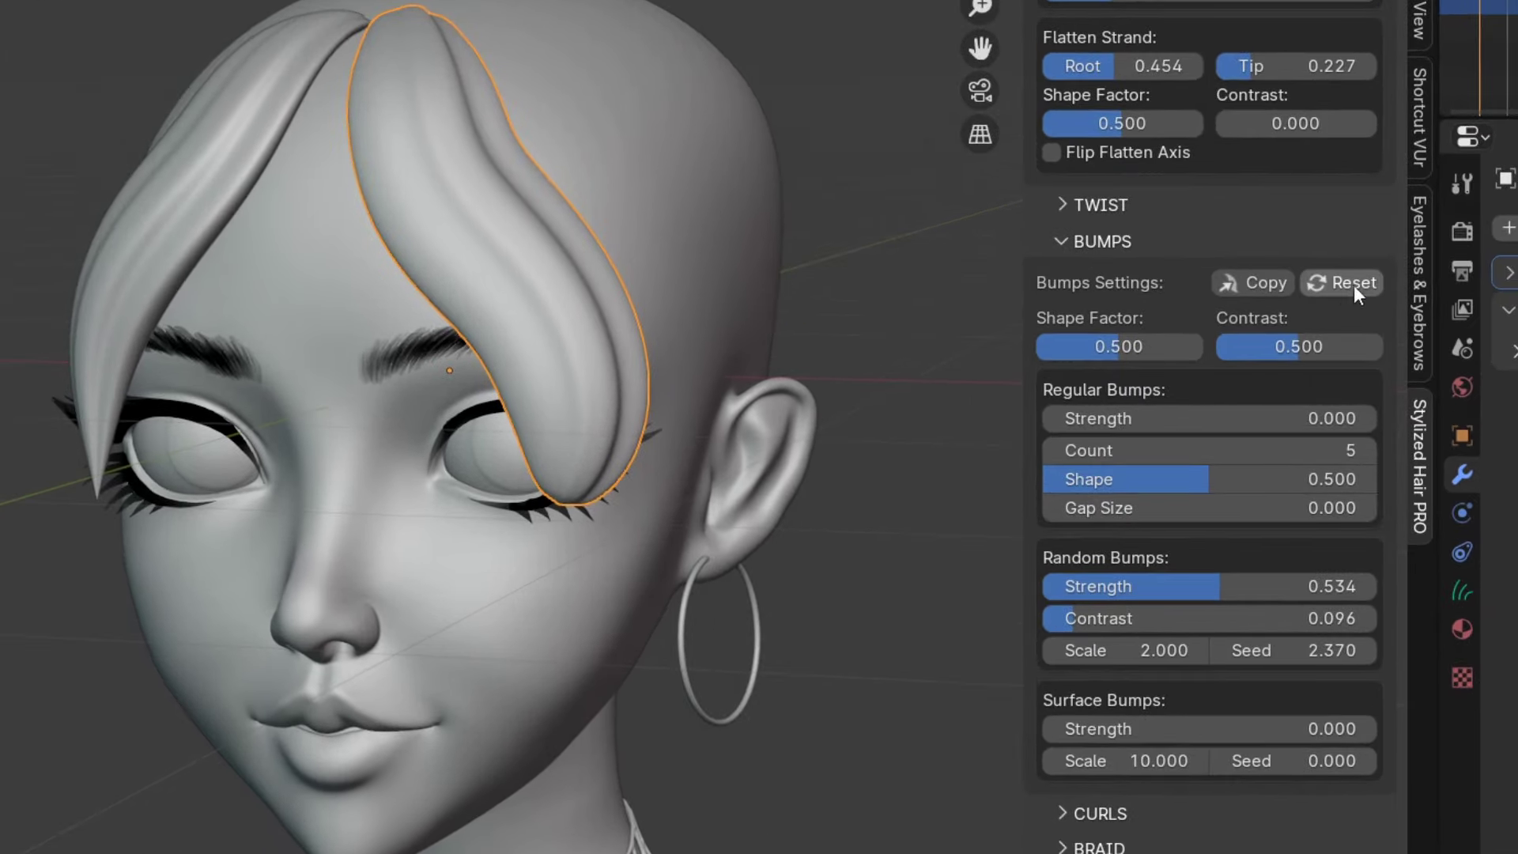
click(1352, 286)
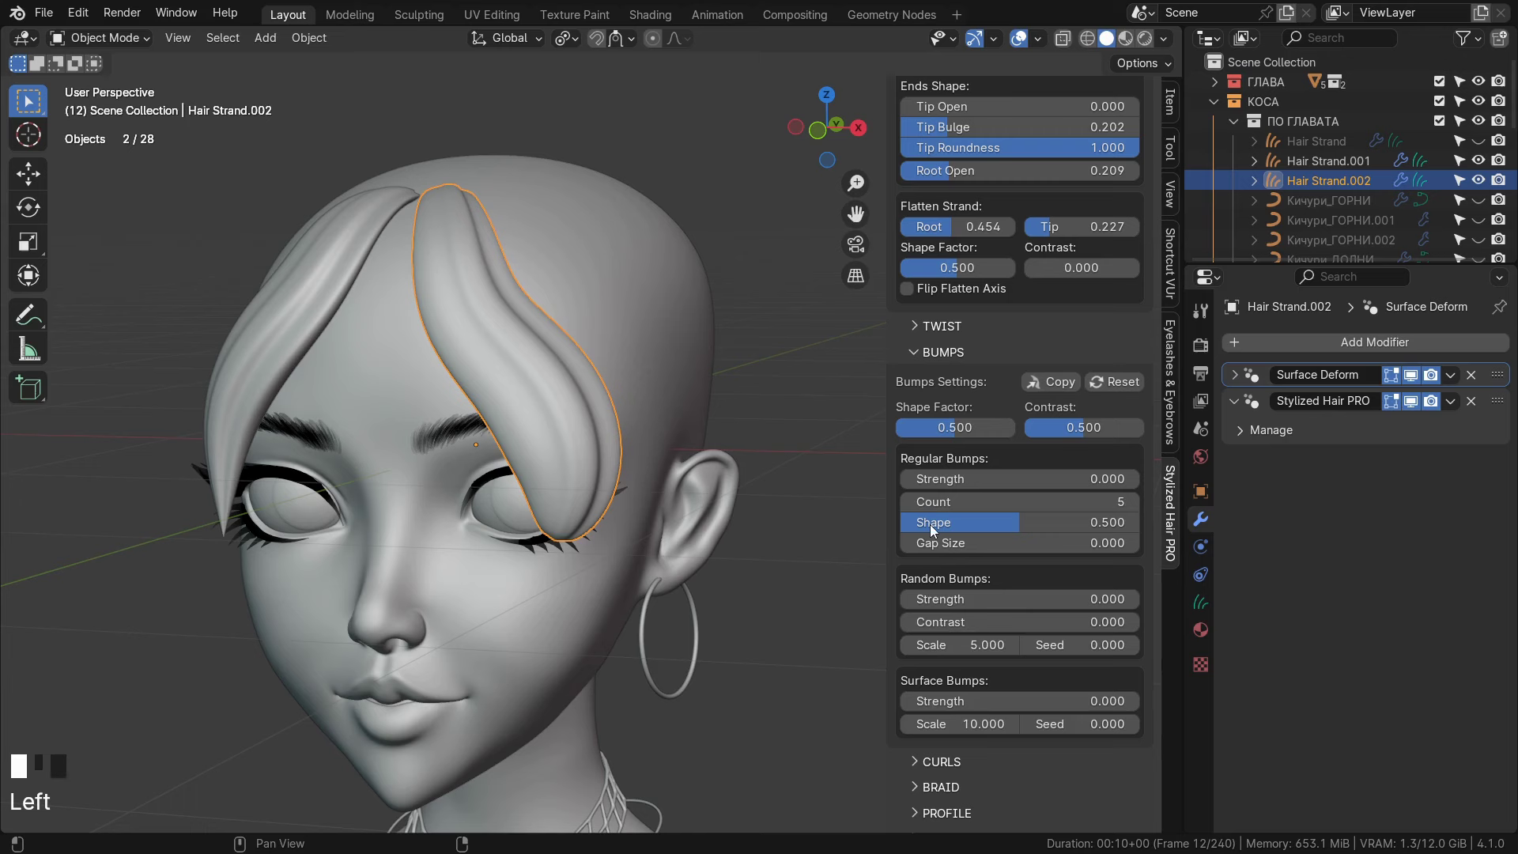
middle_drag(1034, 342, 1011, 567)
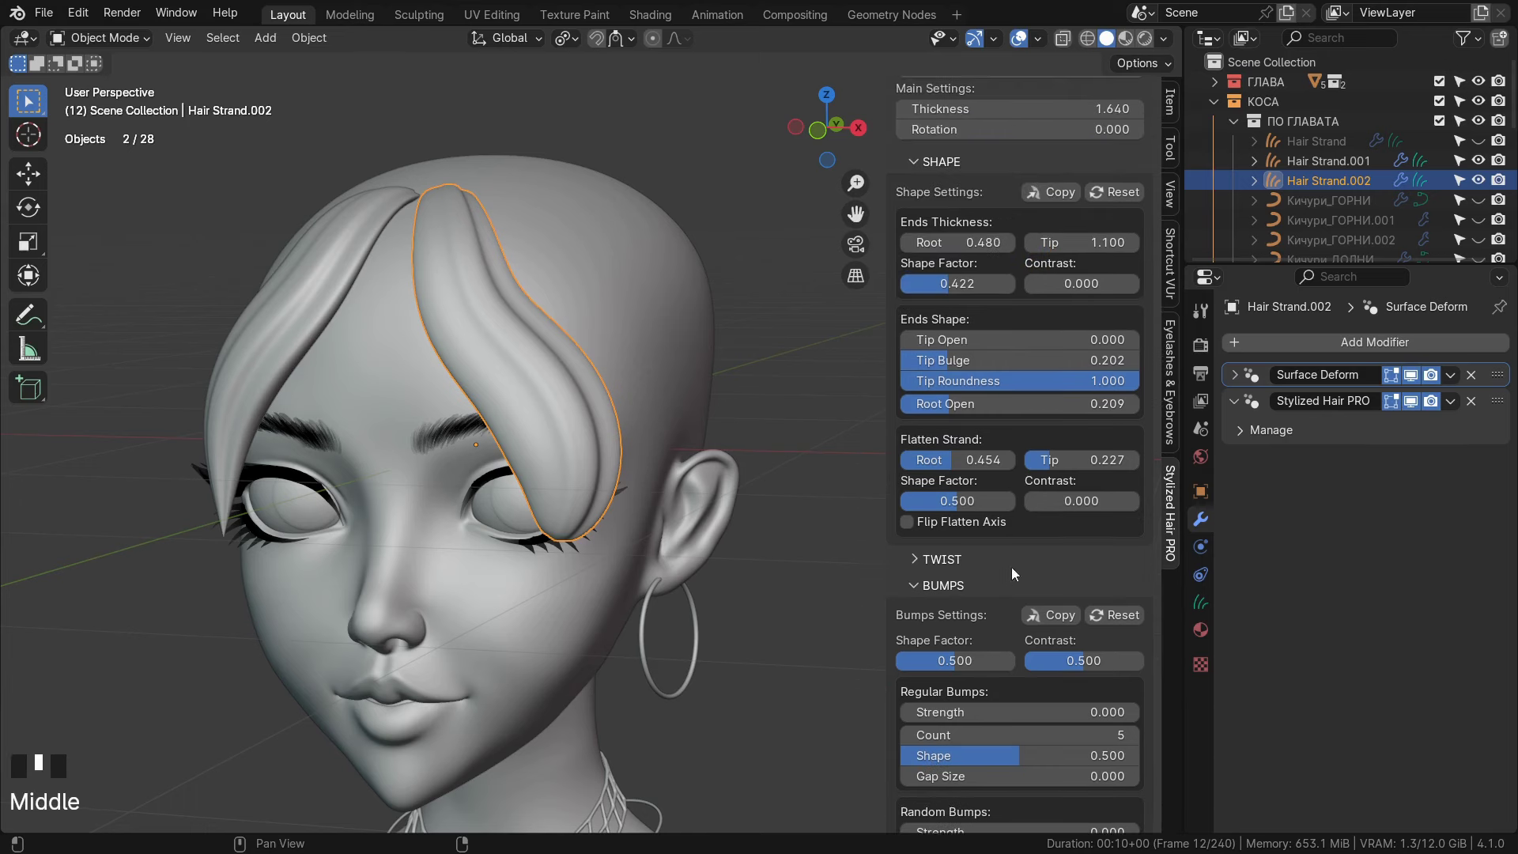
Reset the Shape settings, collapse both sections, and Reset All strand settings.
click(1122, 193)
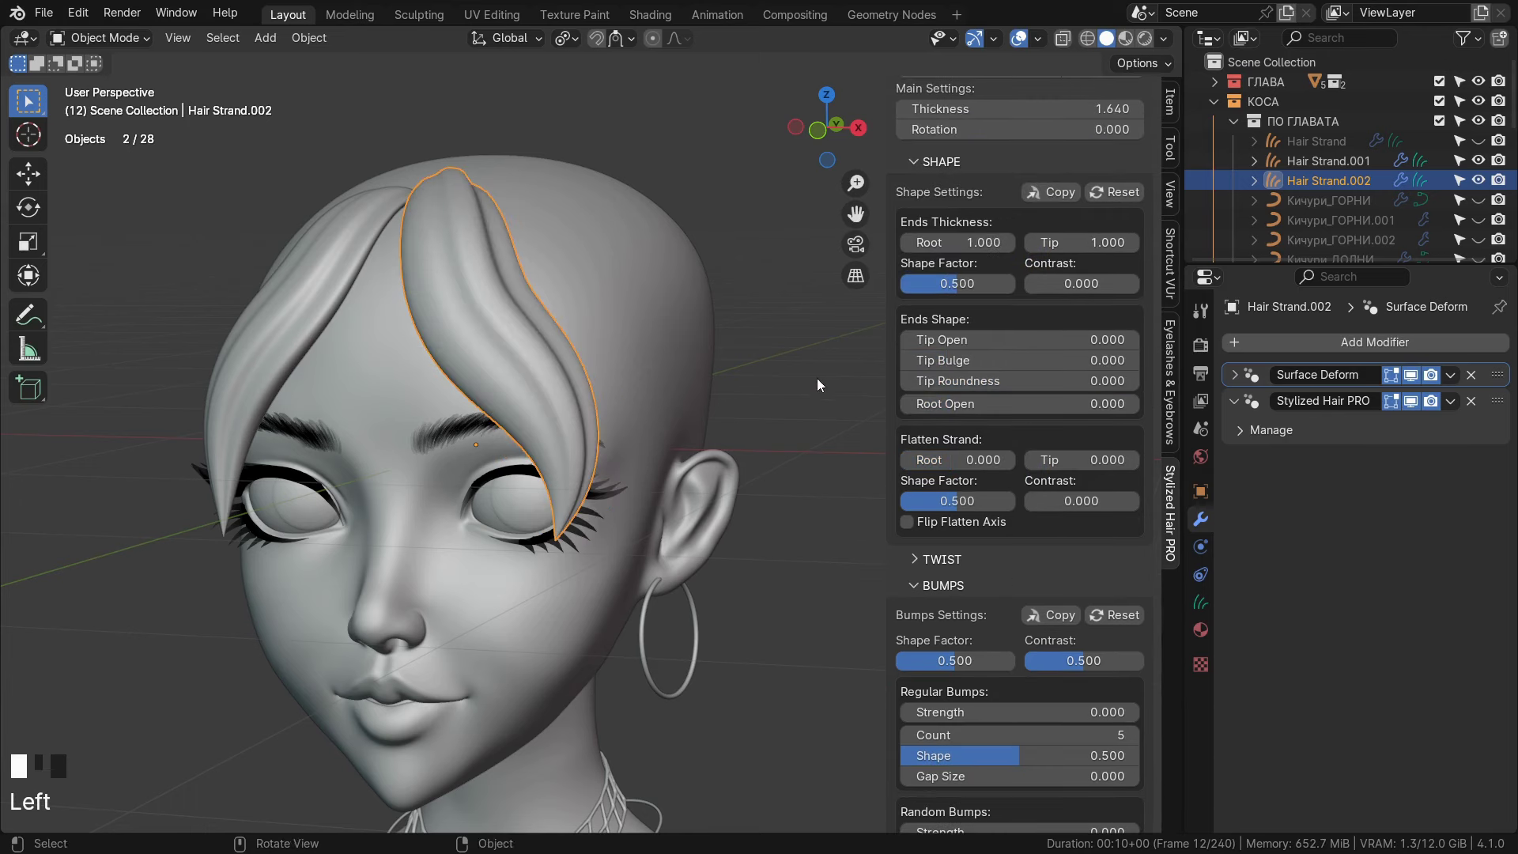
click(924, 164)
click(908, 217)
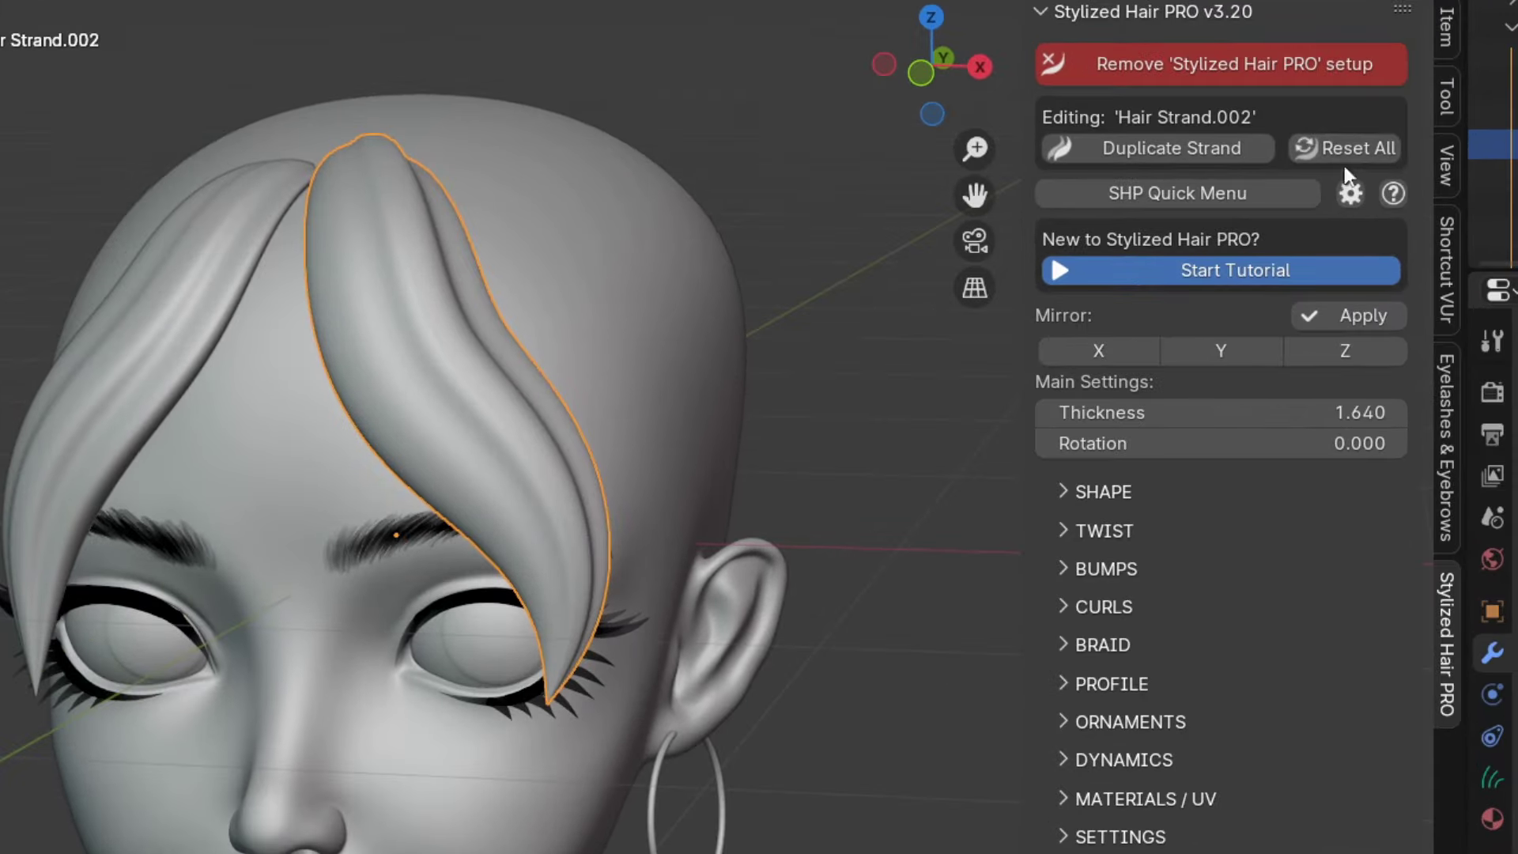
click(1363, 152)
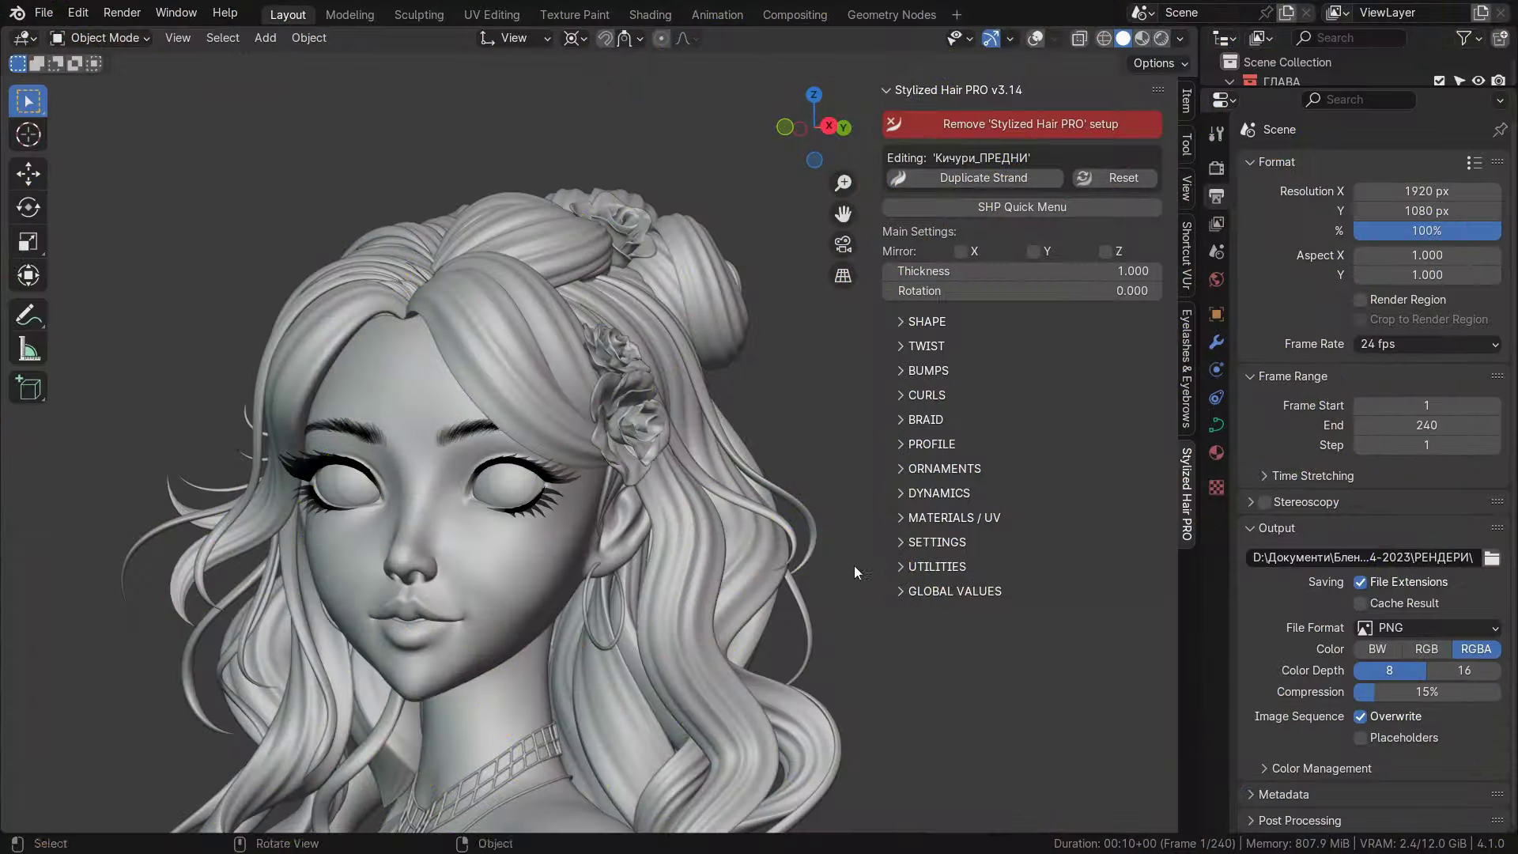
Expand Global Values to show the materials, UV, dynamics and wind options.
click(903, 597)
scroll(948, 533, down, 3)
scroll(1042, 428, down, 5)
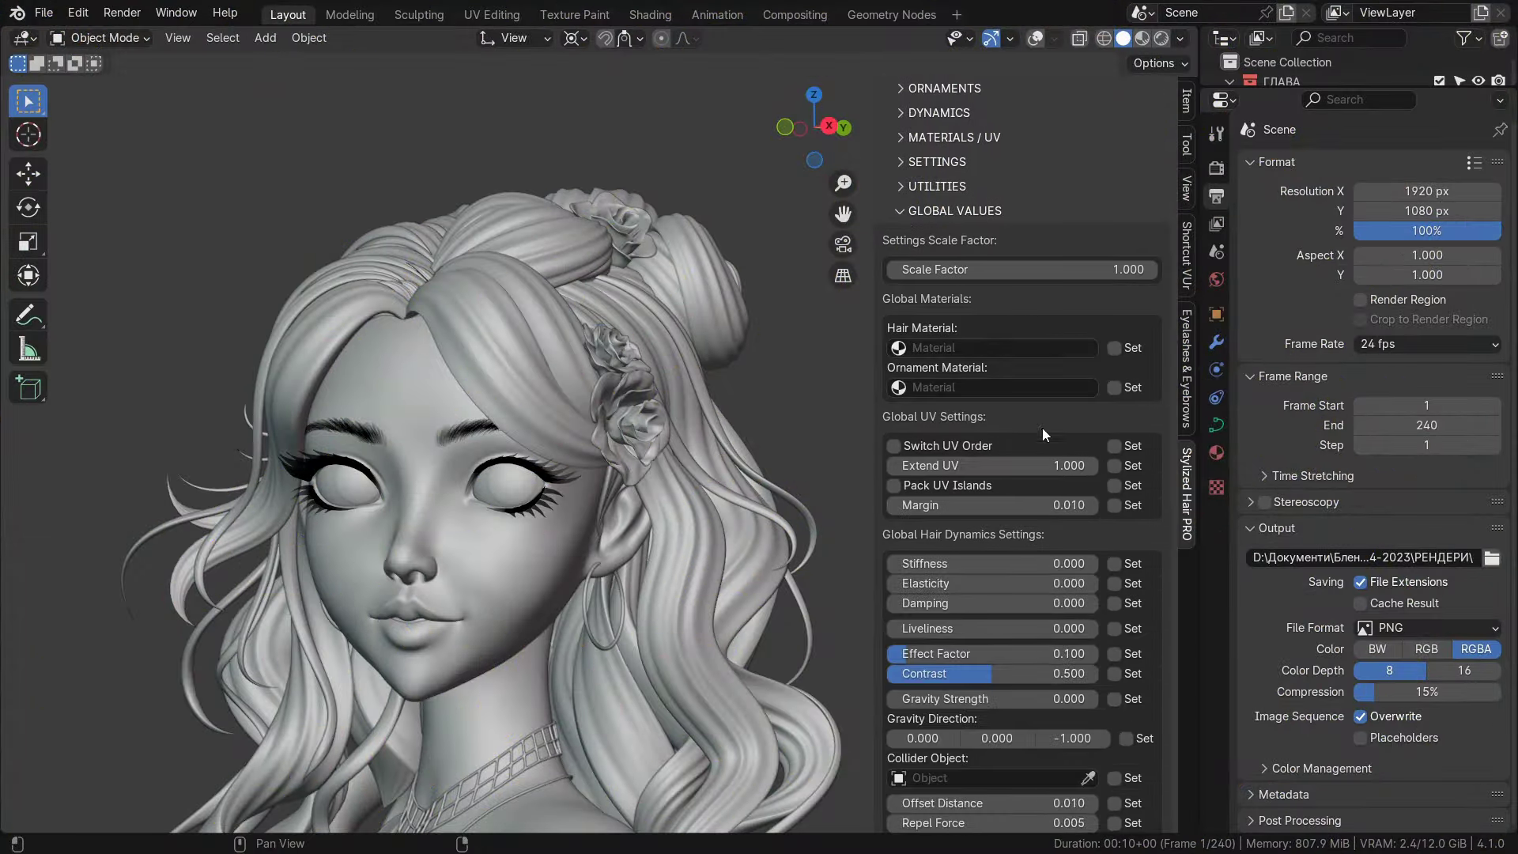
scroll(1042, 427, down, 1)
scroll(1080, 498, down, 3)
scroll(1083, 497, down, 3)
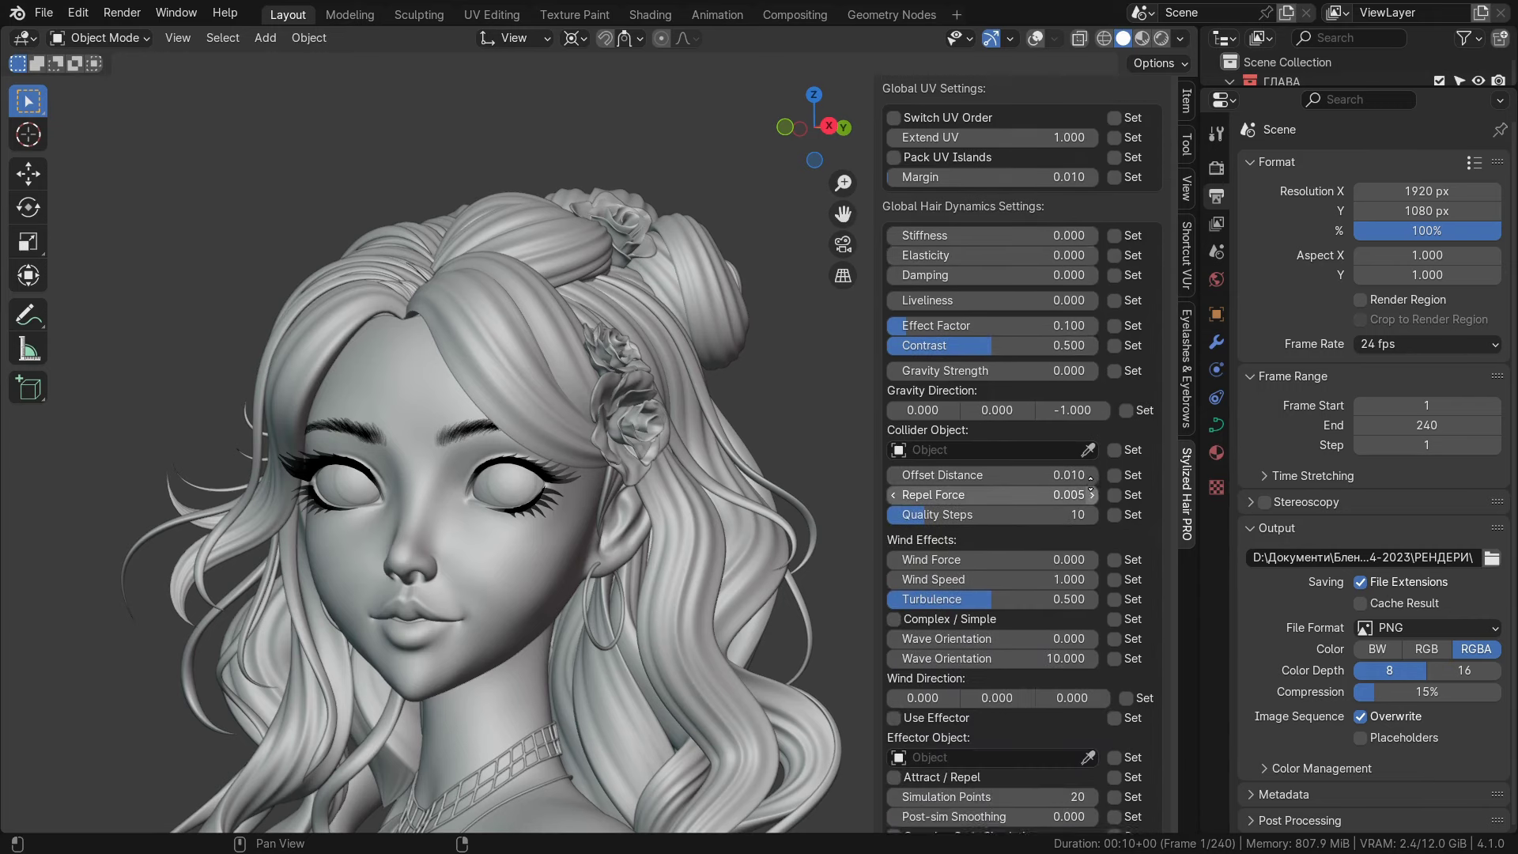
scroll(1083, 497, down, 1)
scroll(1103, 513, up, 2)
scroll(1103, 512, up, 2)
scroll(1114, 712, up, 2)
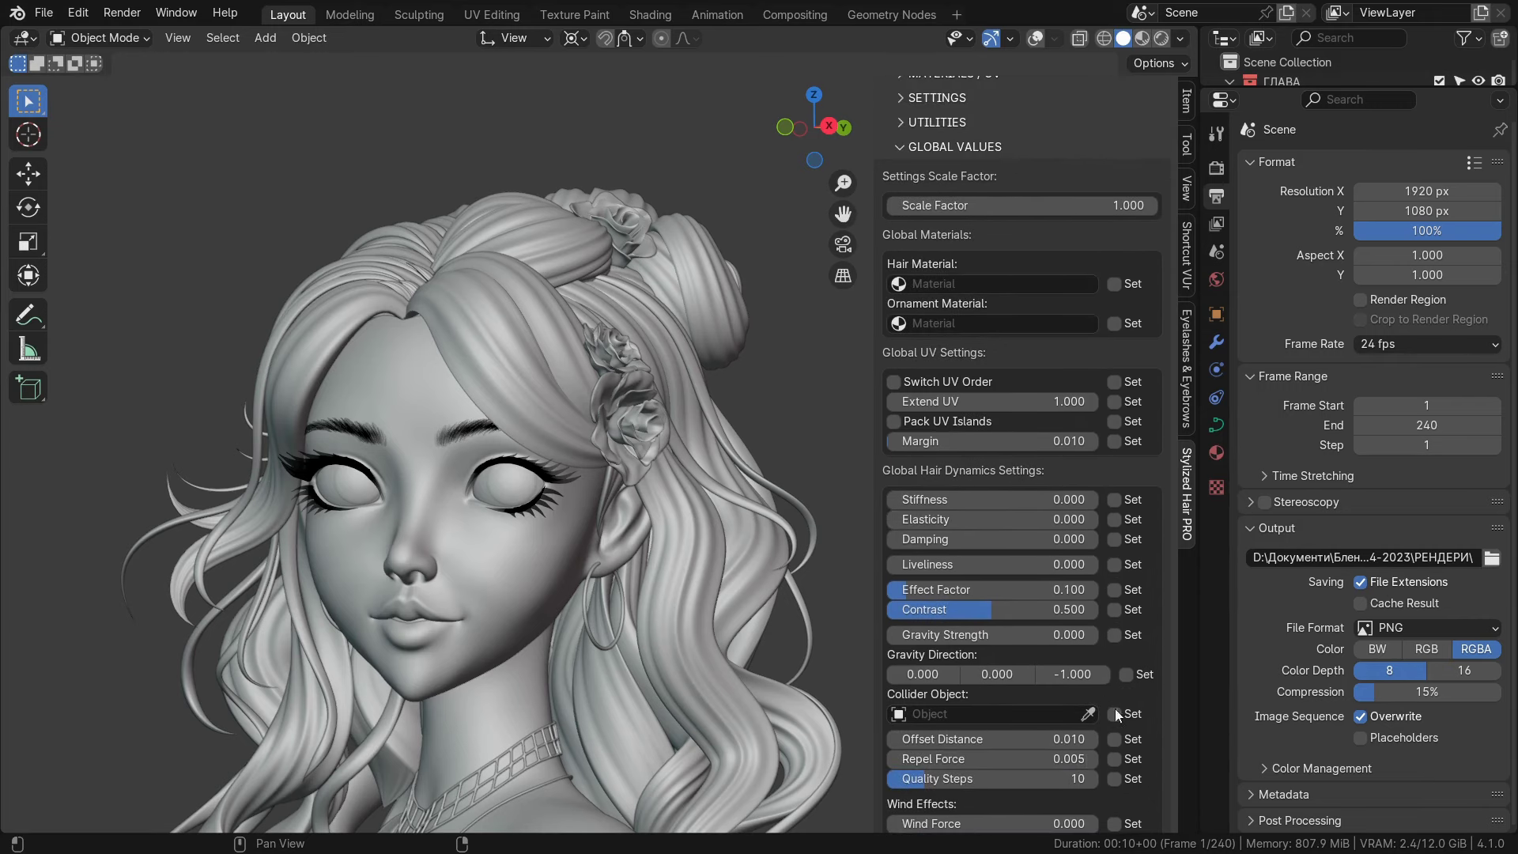
Select Hair Strand.009 through Hair Strand in the Outliner, with Hair Strand active.
click(809, 484)
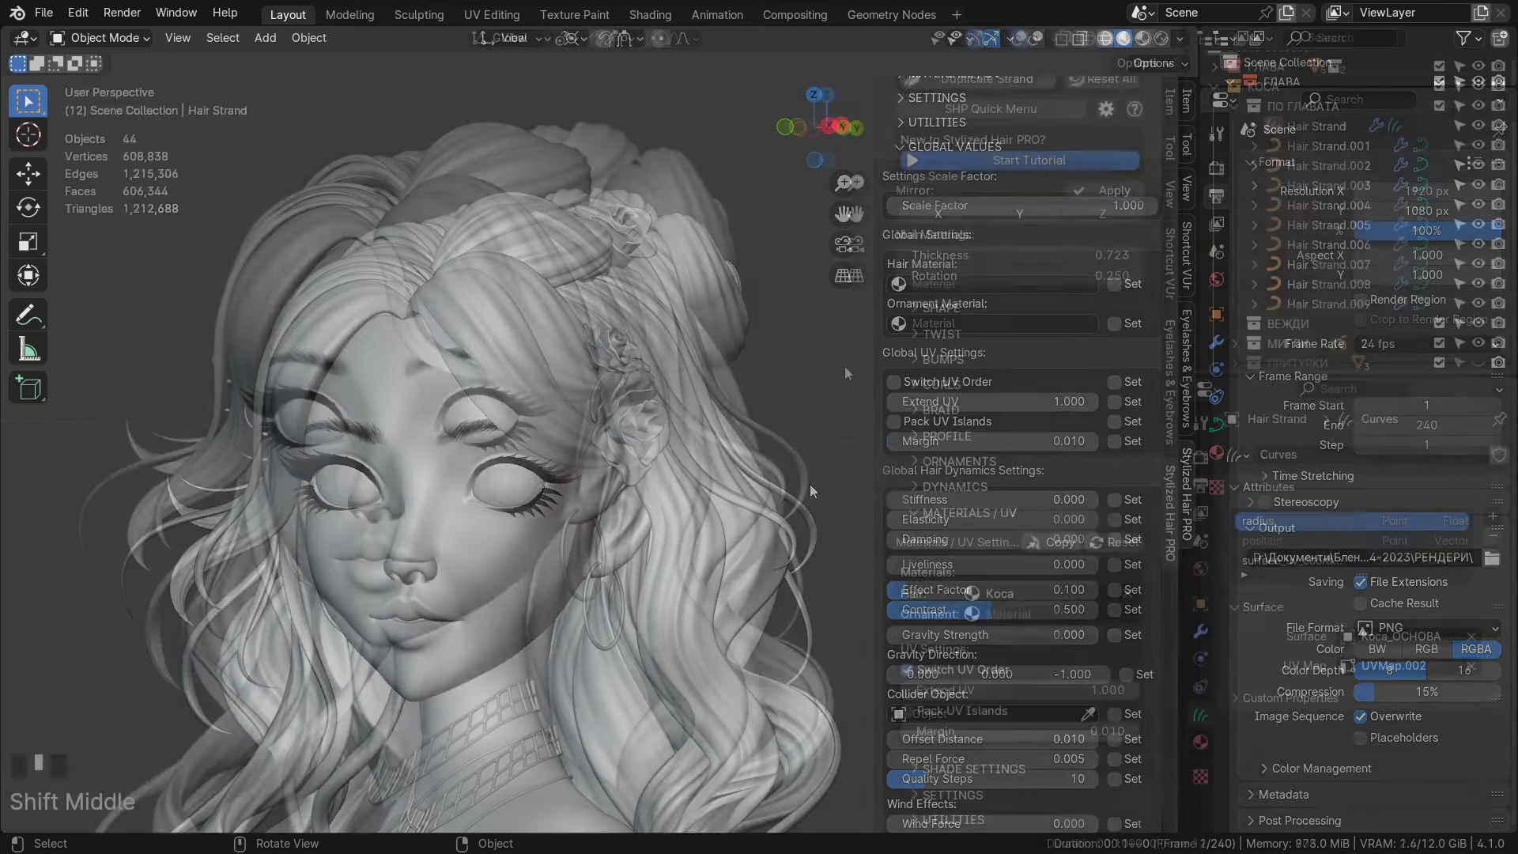
shift+middle_drag(810, 483, 845, 366)
middle_drag(735, 404, 554, 437)
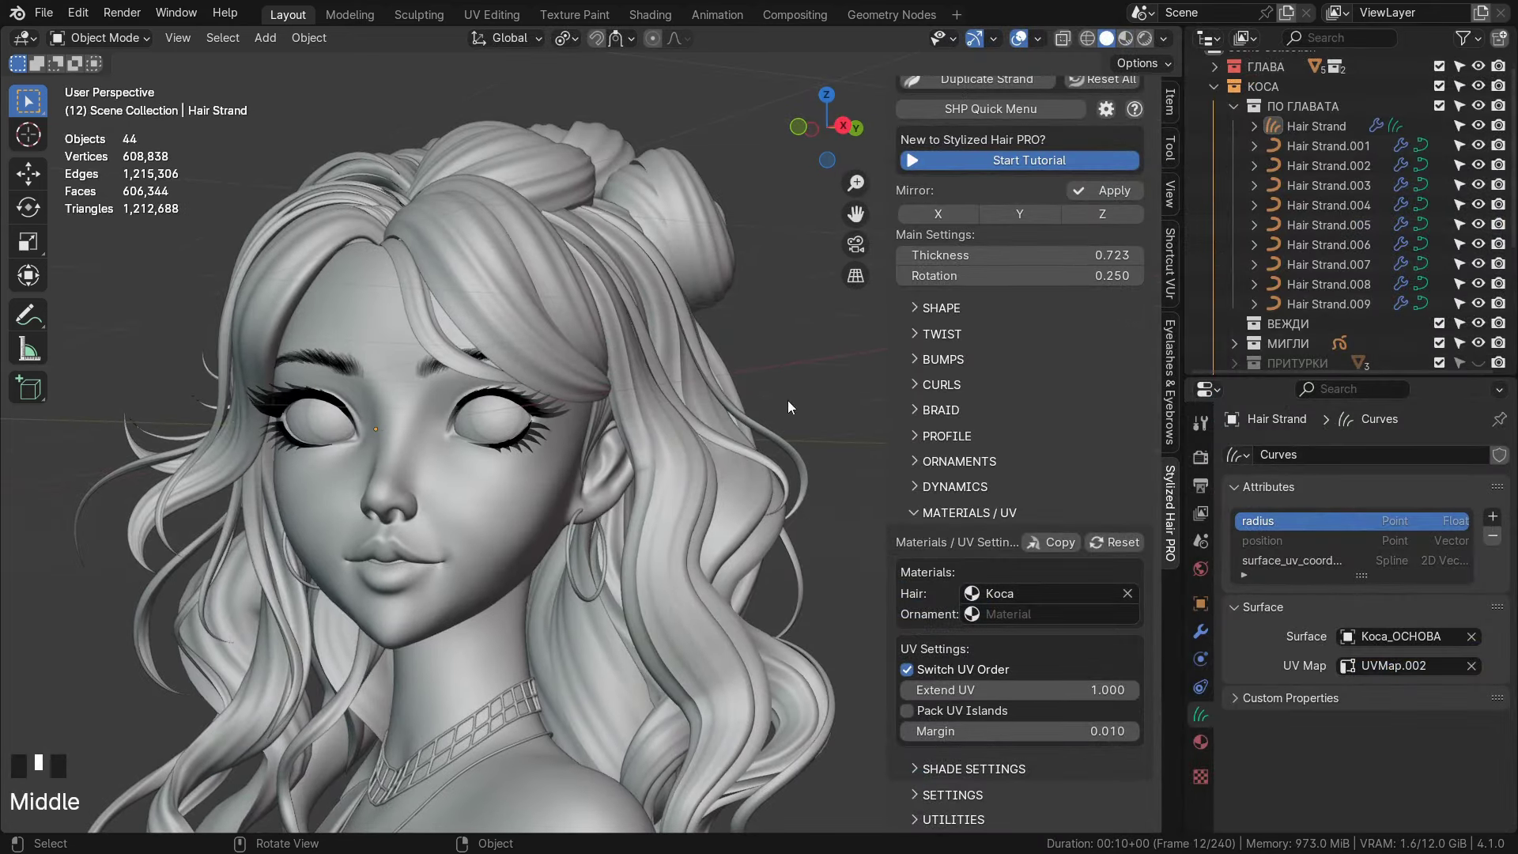
click(678, 595)
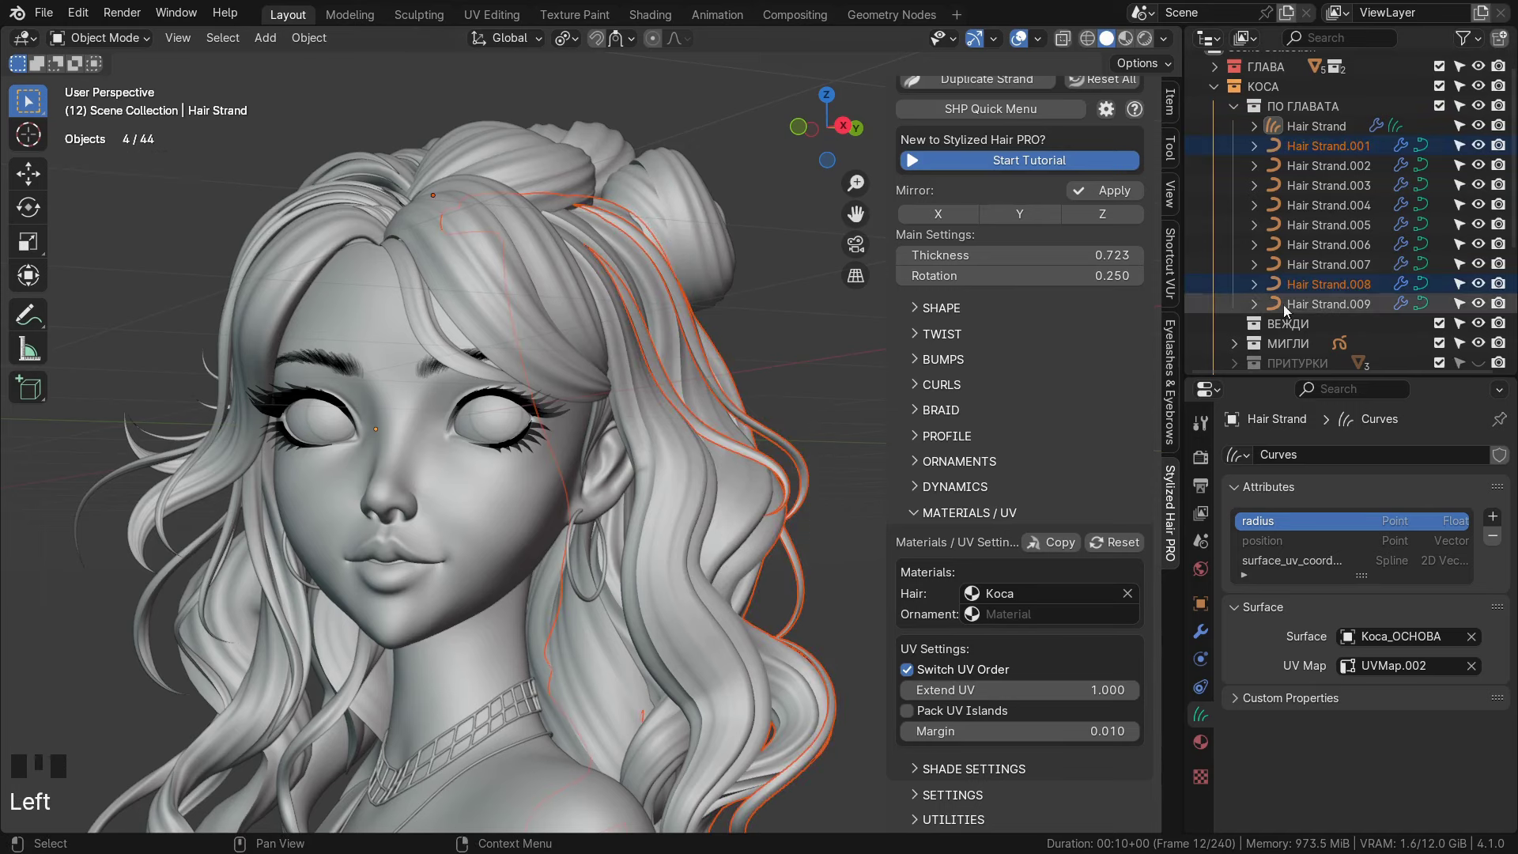
click(1317, 301)
shift+click(1328, 130)
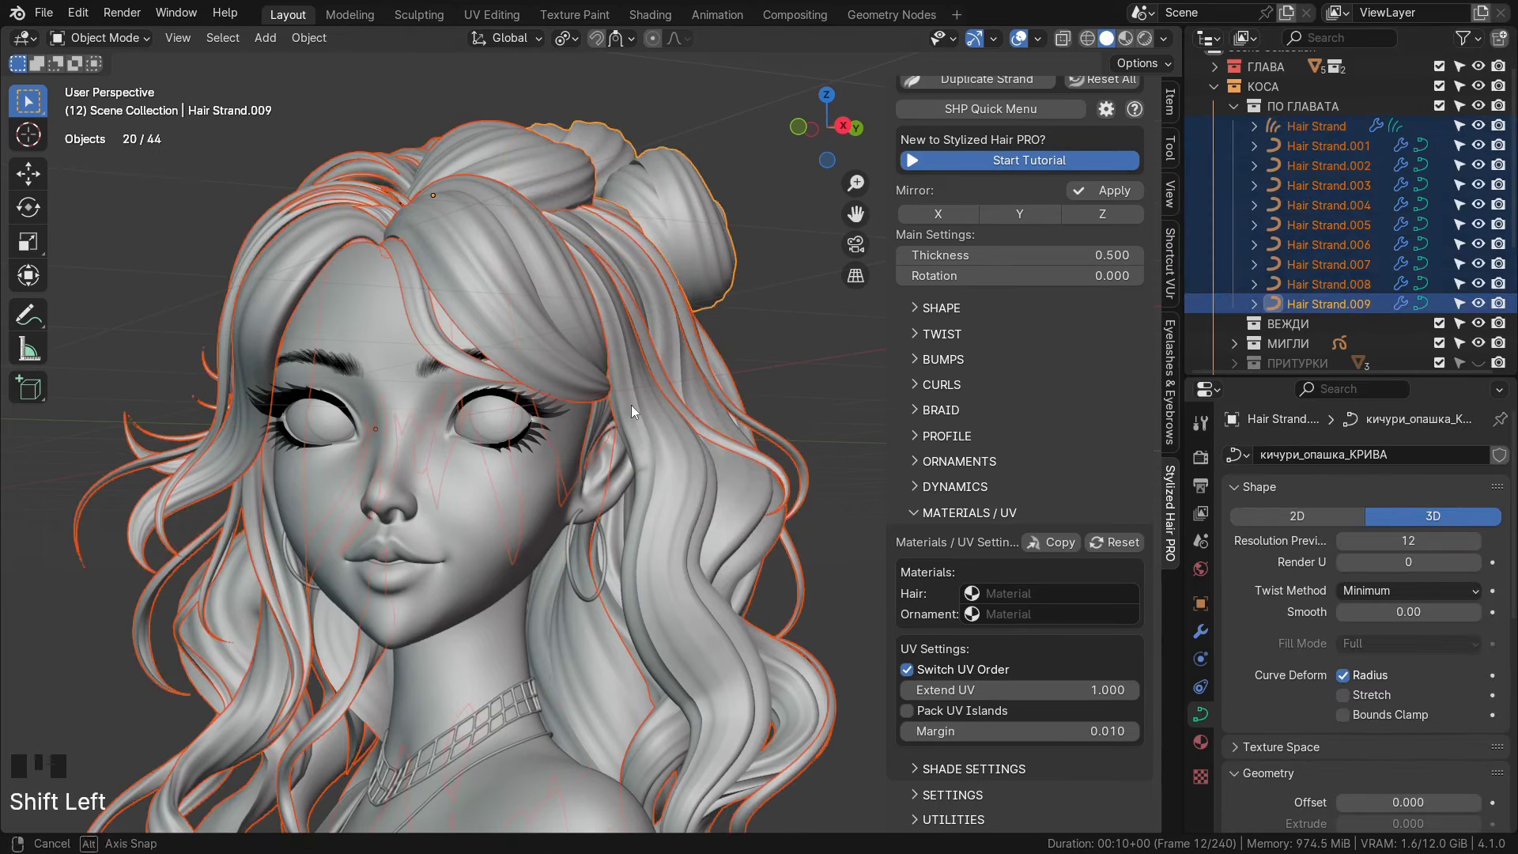
scroll(612, 407, up, 2)
shift+click(371, 277)
middle_drag(423, 361, 439, 425)
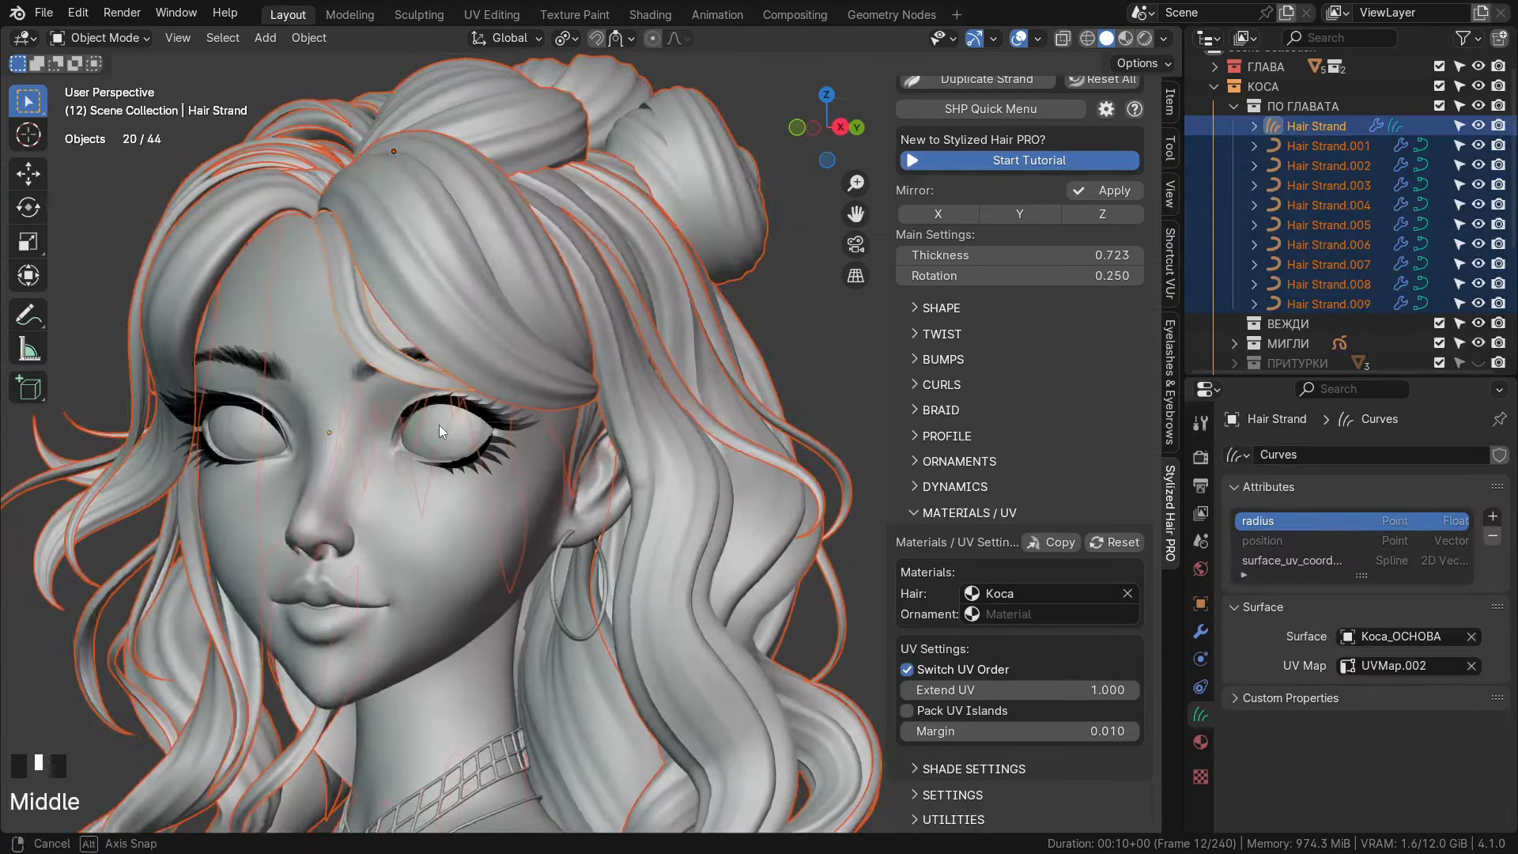
Switch to rendered shading and apply the hair material settings to the selected strands.
key(z)
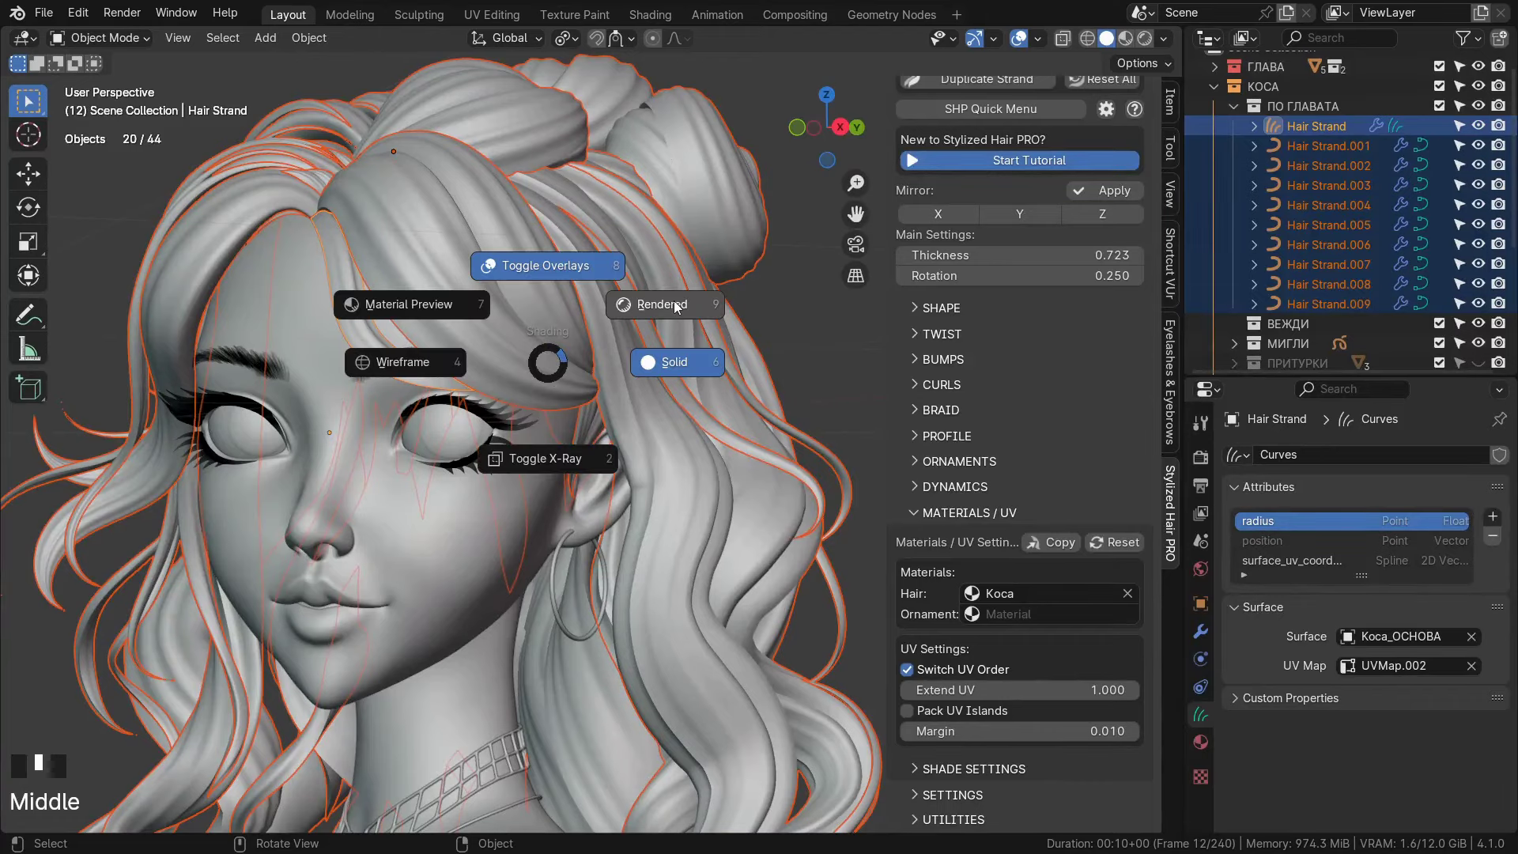
click(674, 304)
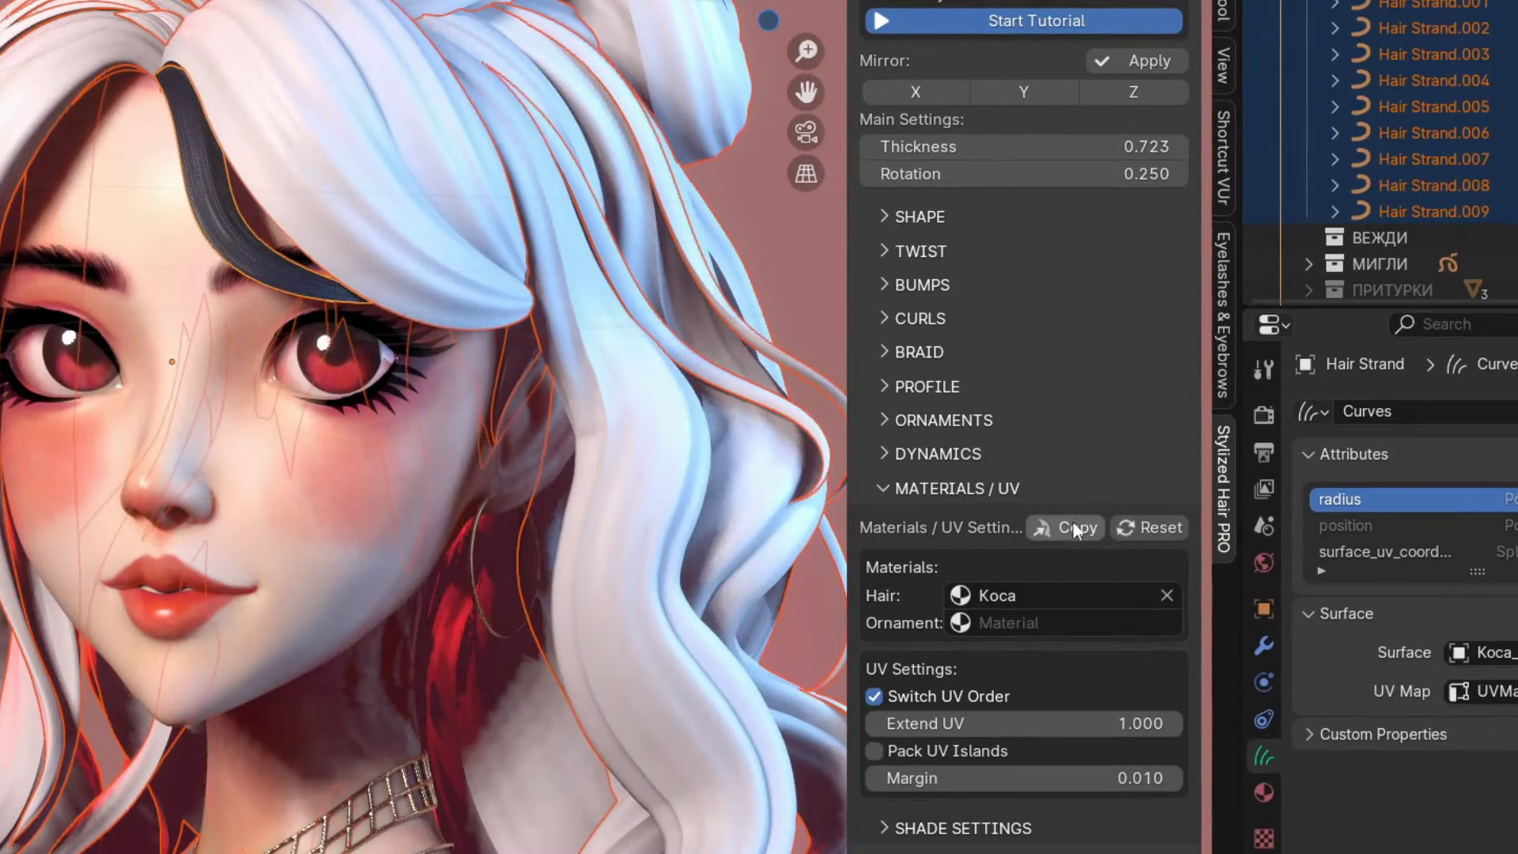
click(1077, 530)
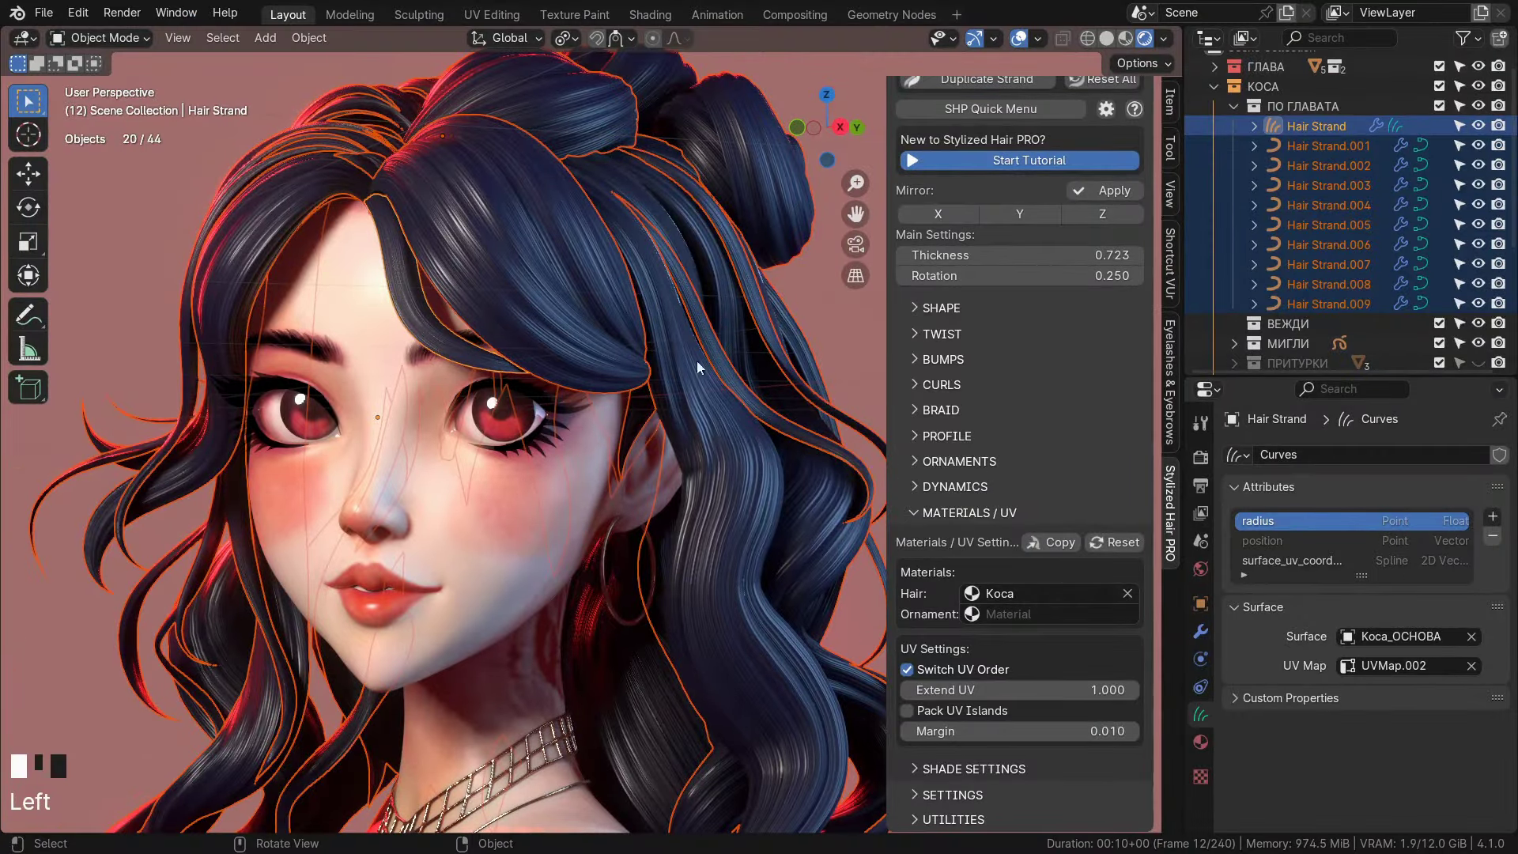
middle_drag(658, 518, 679, 505)
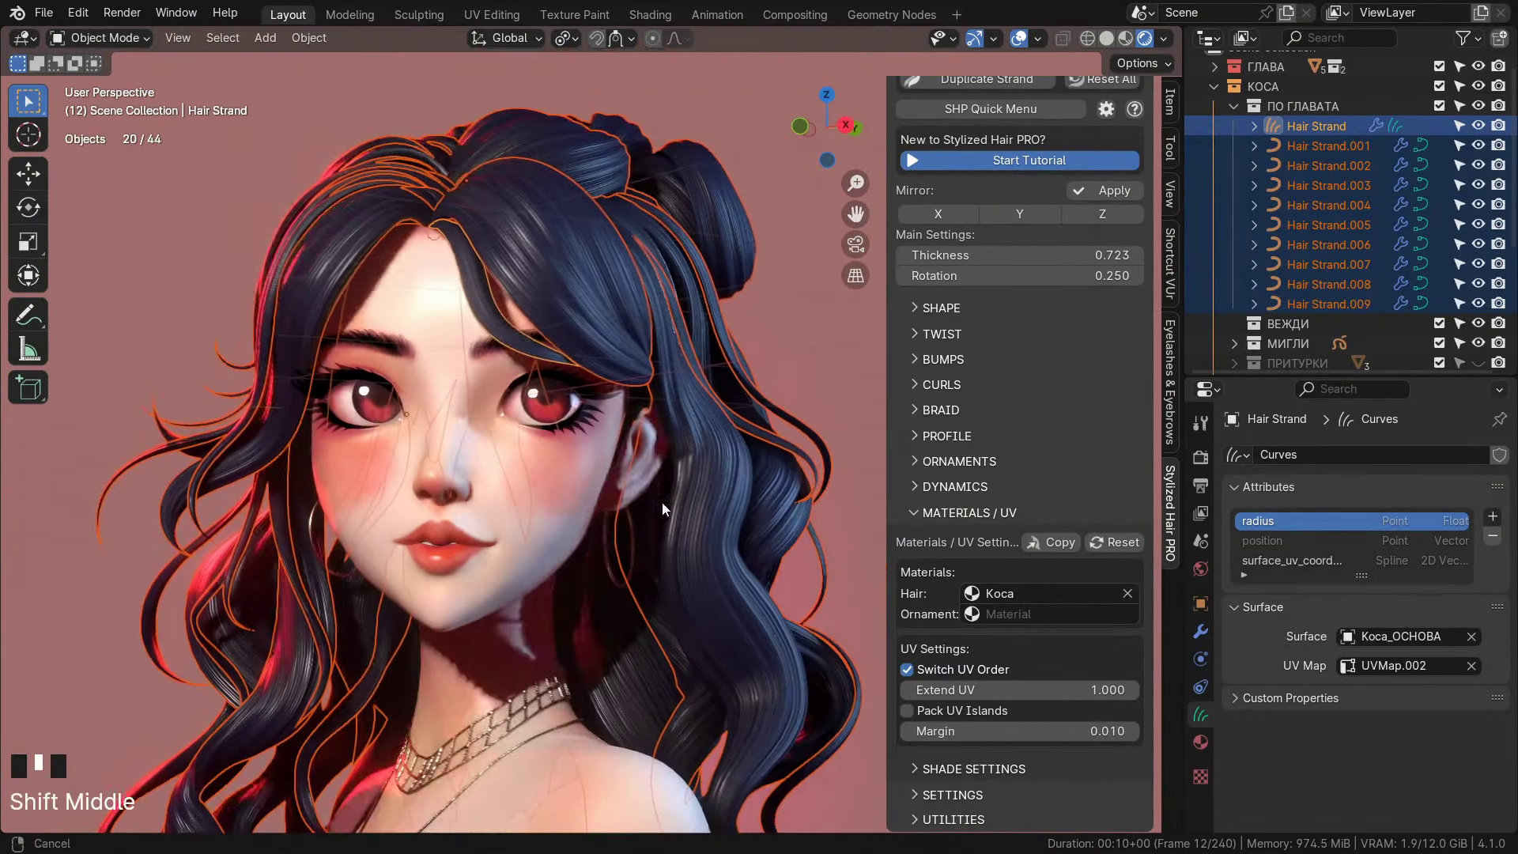
mouse_move(663, 410)
middle_down()
mouse_move(630, 439)
mouse_move(660, 473)
middle_up()
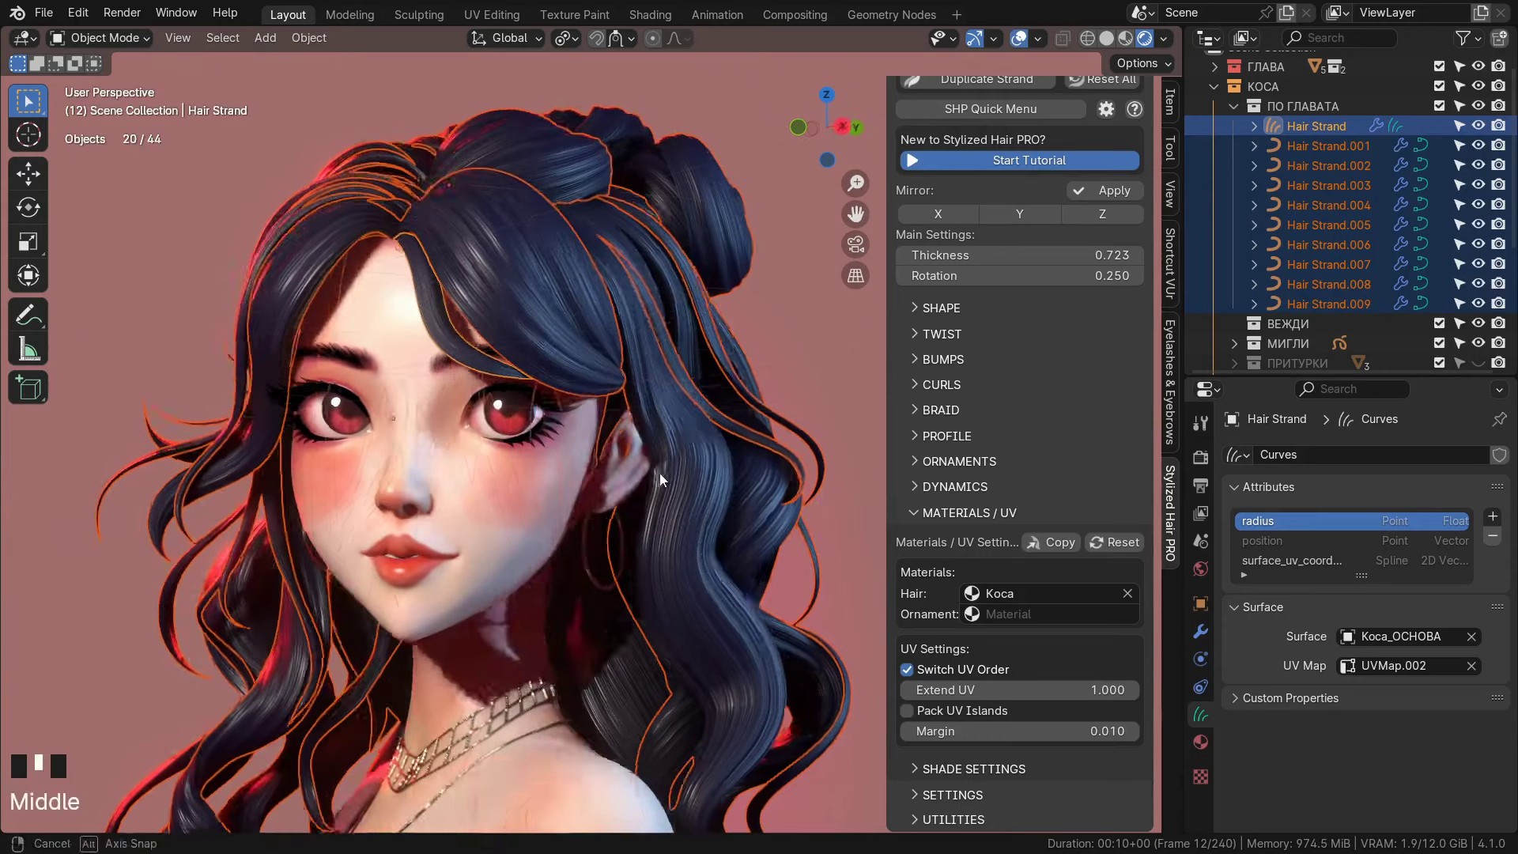
scroll(950, 736, down, 4)
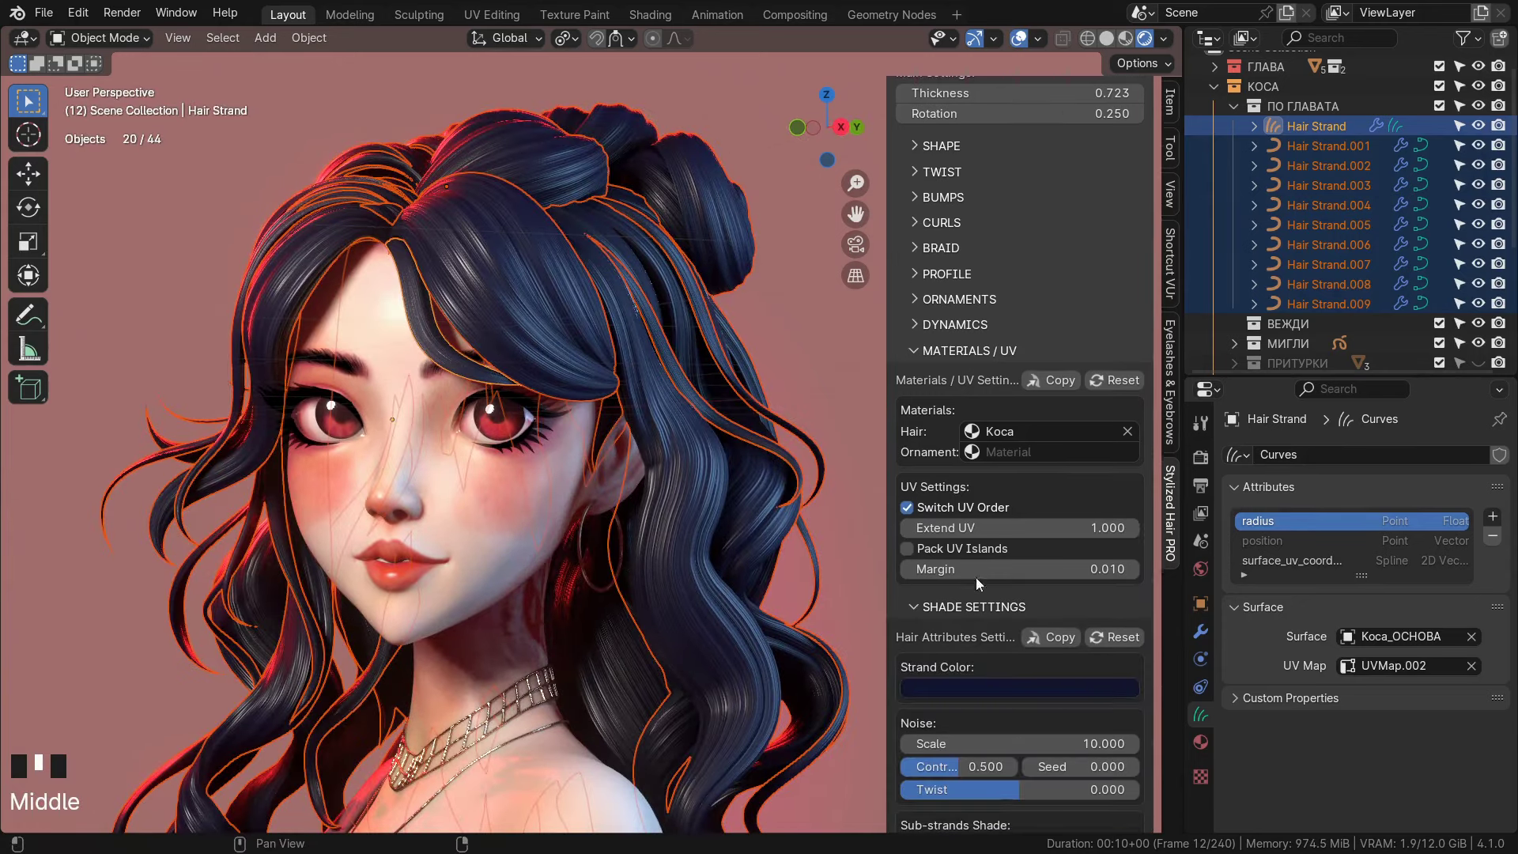
scroll(759, 683, up, 2)
Pick a purple Strand Color and Copy to Selected so all strands share it.
click(984, 686)
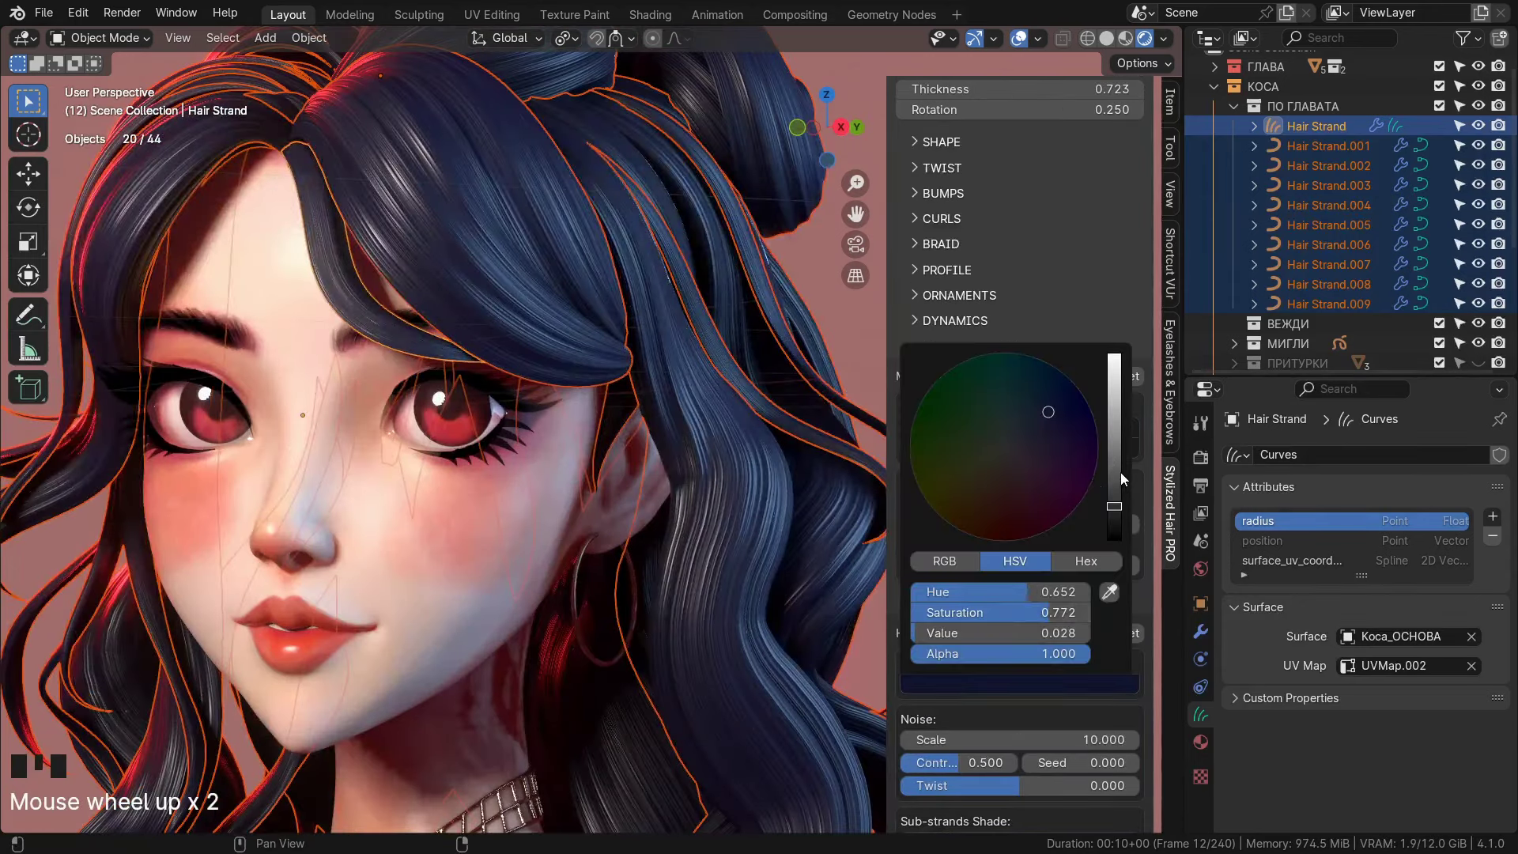
drag(1123, 479, 1115, 451)
drag(1048, 412, 1084, 465)
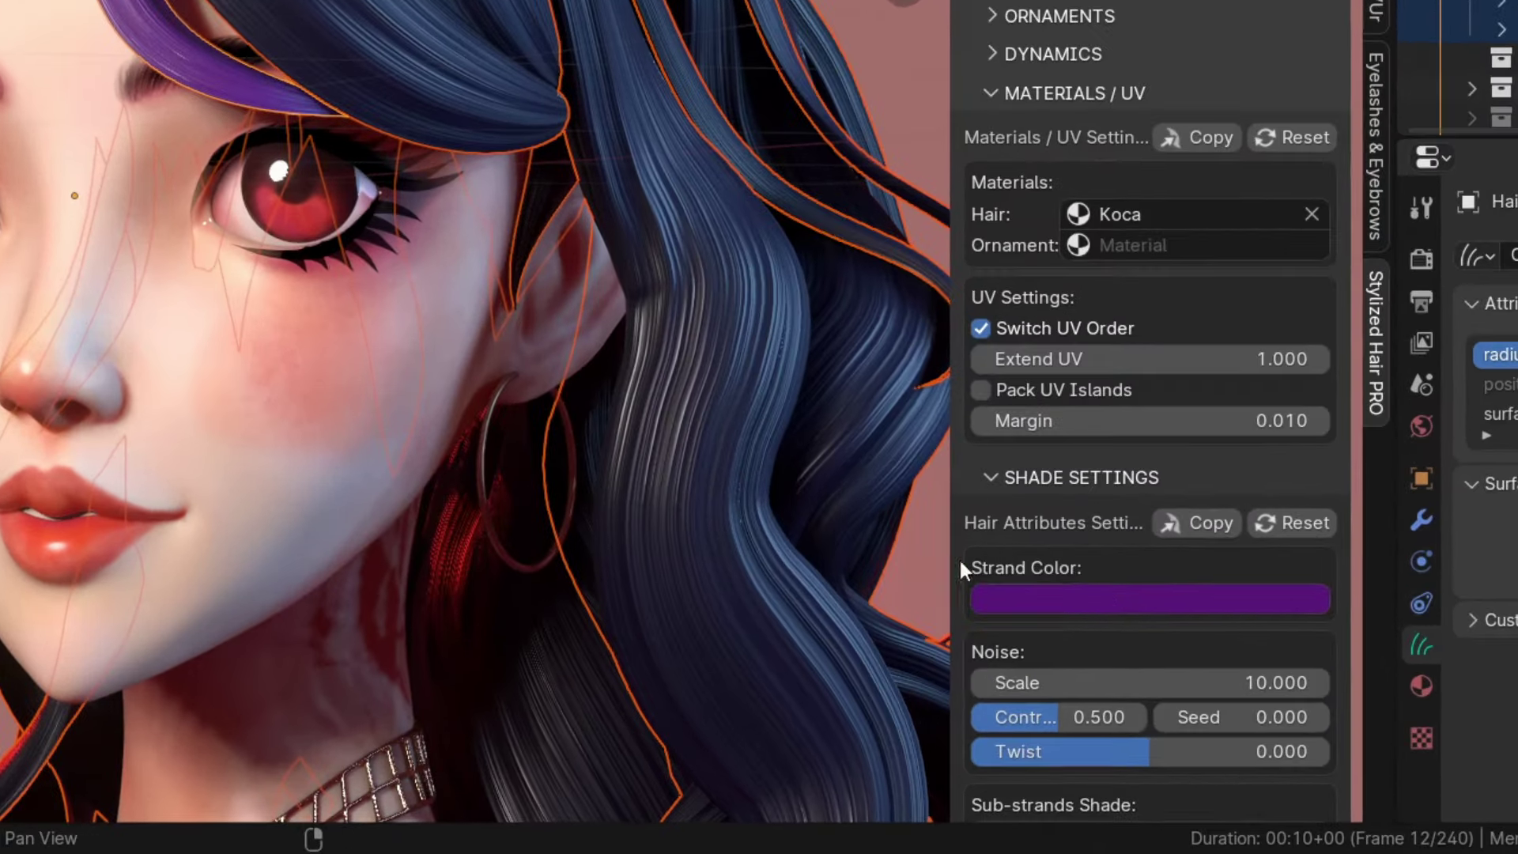
right_click(1120, 596)
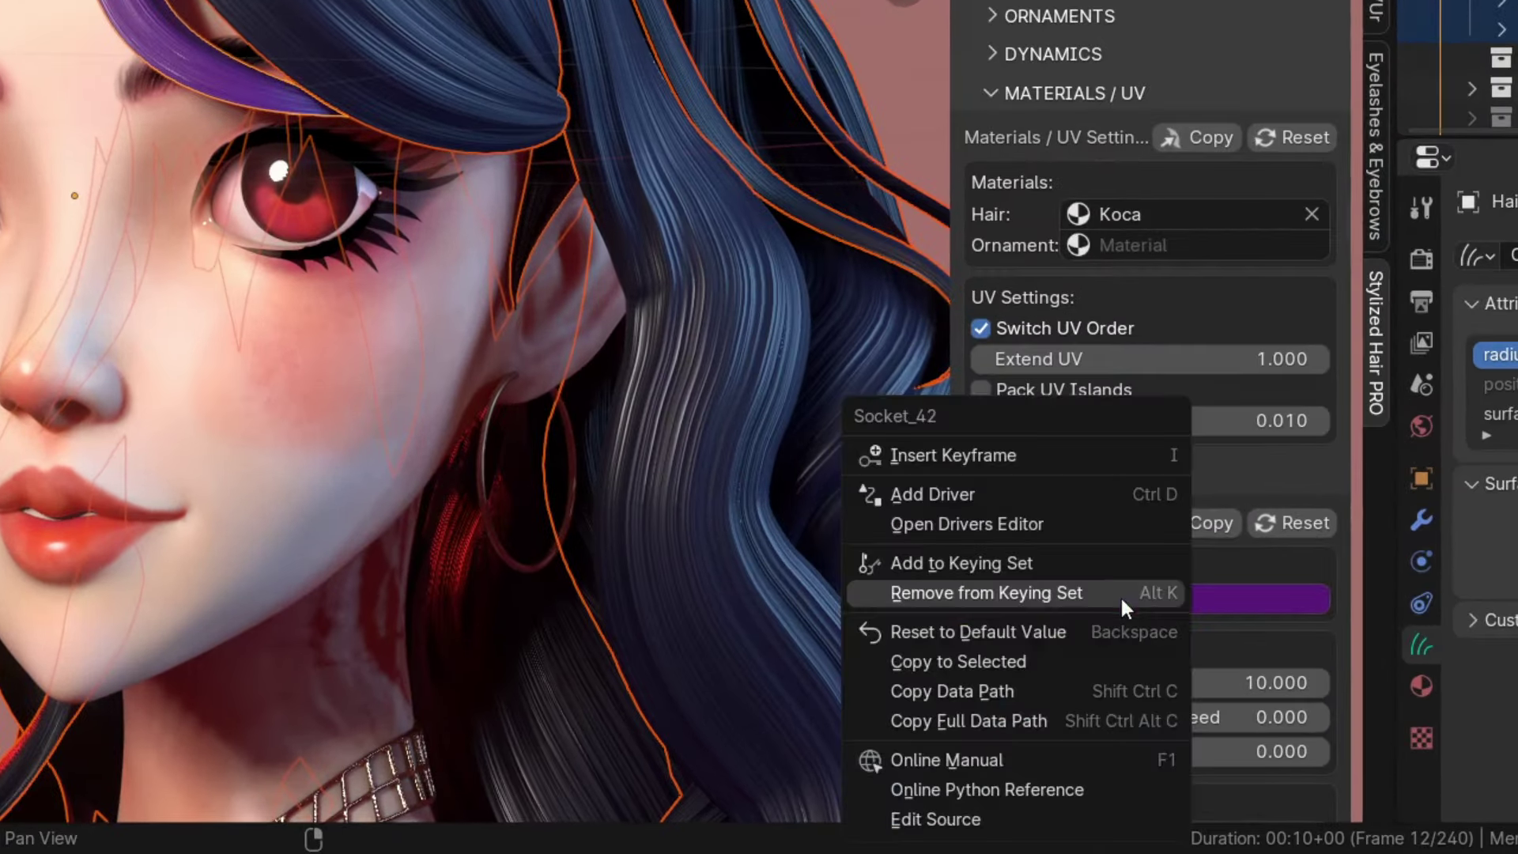
click(995, 661)
scroll(630, 592, down, 2)
middle_drag(629, 592, 699, 593)
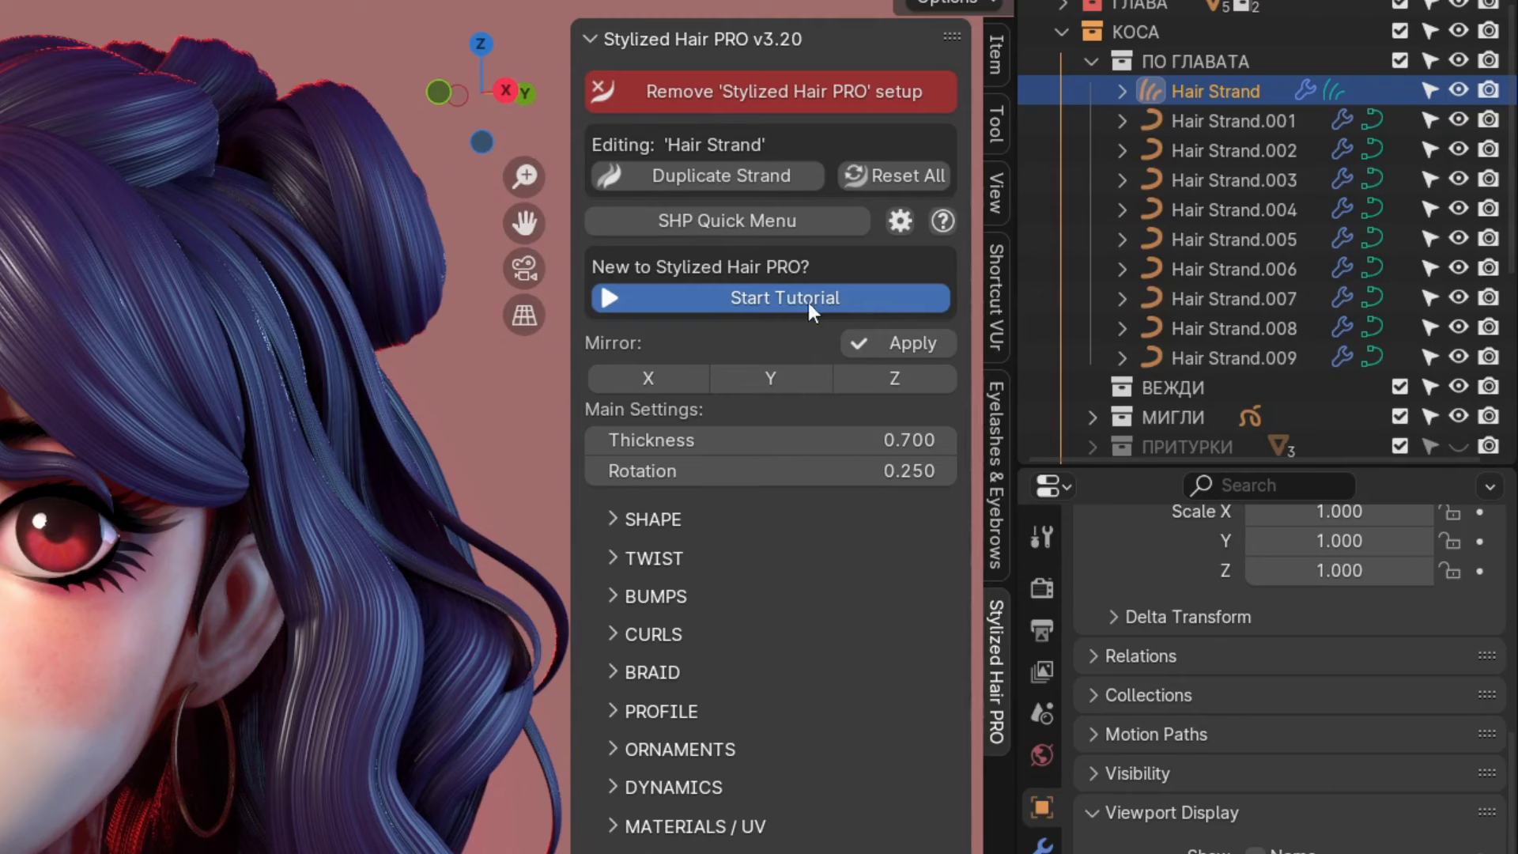
click(748, 299)
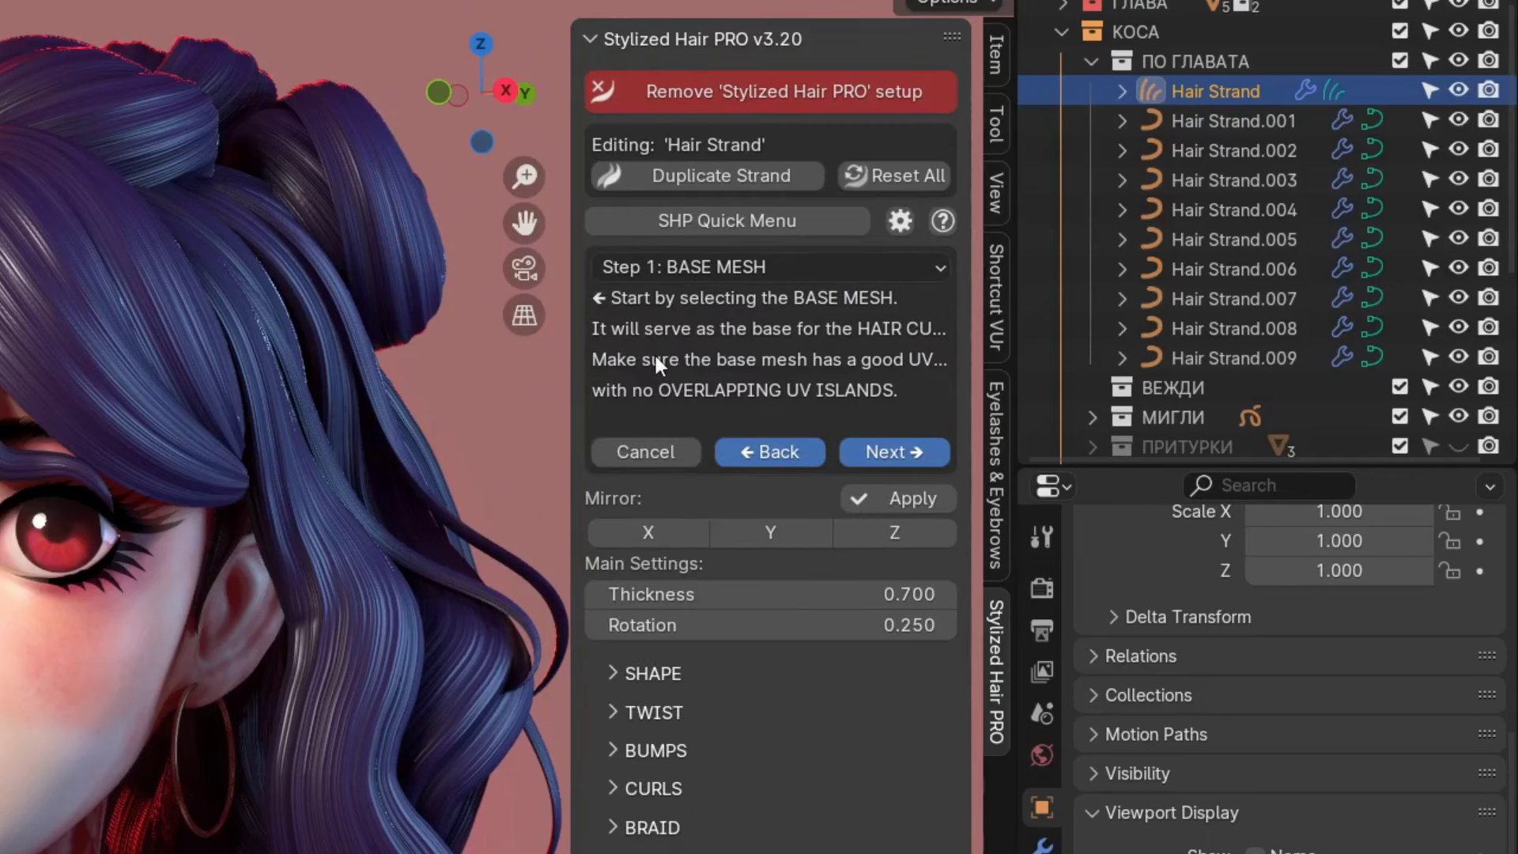
click(912, 451)
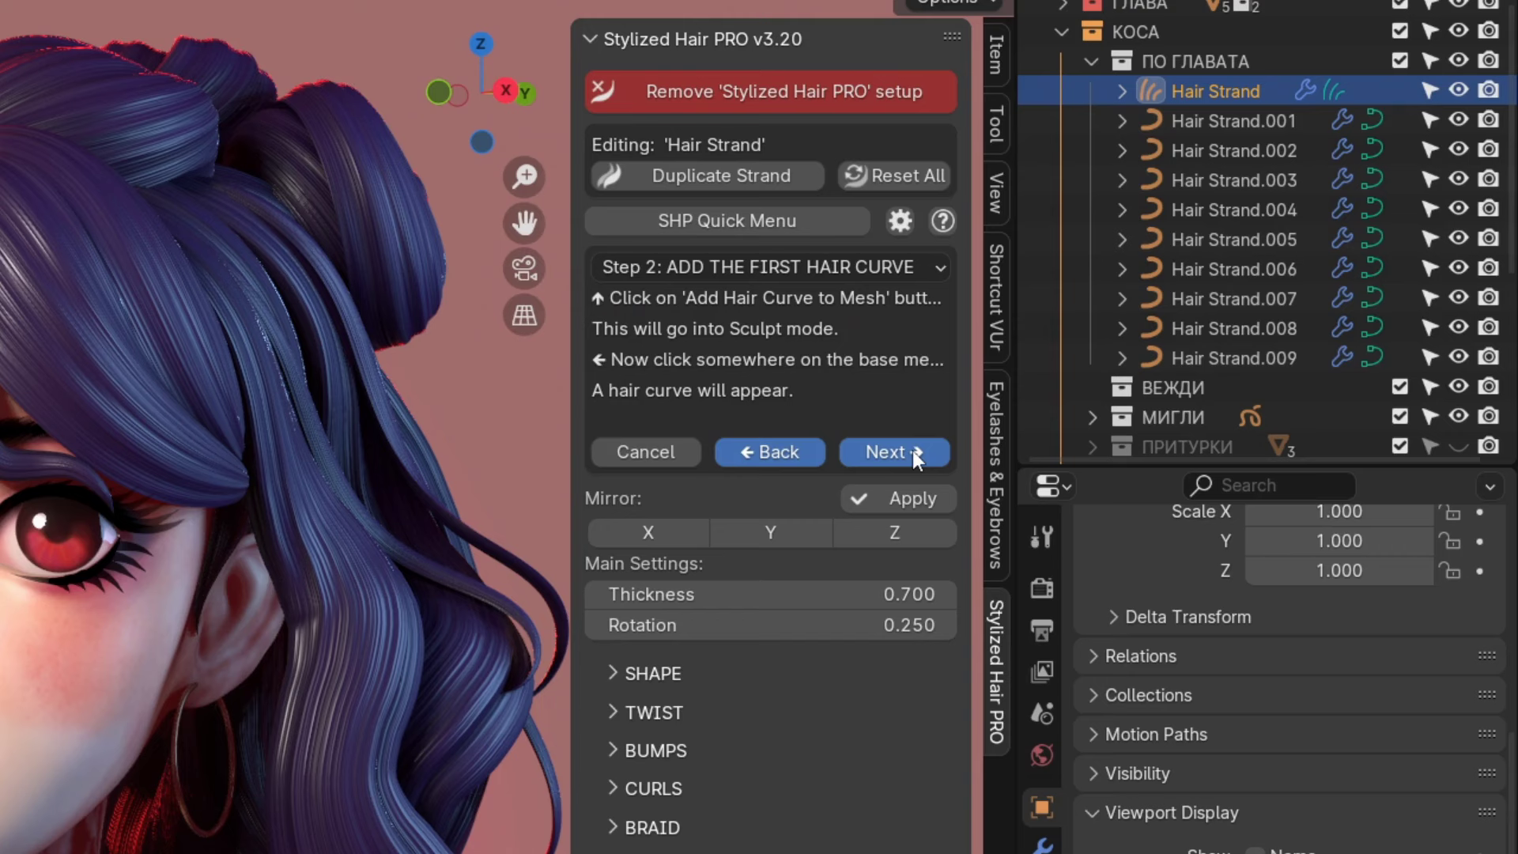
click(913, 451)
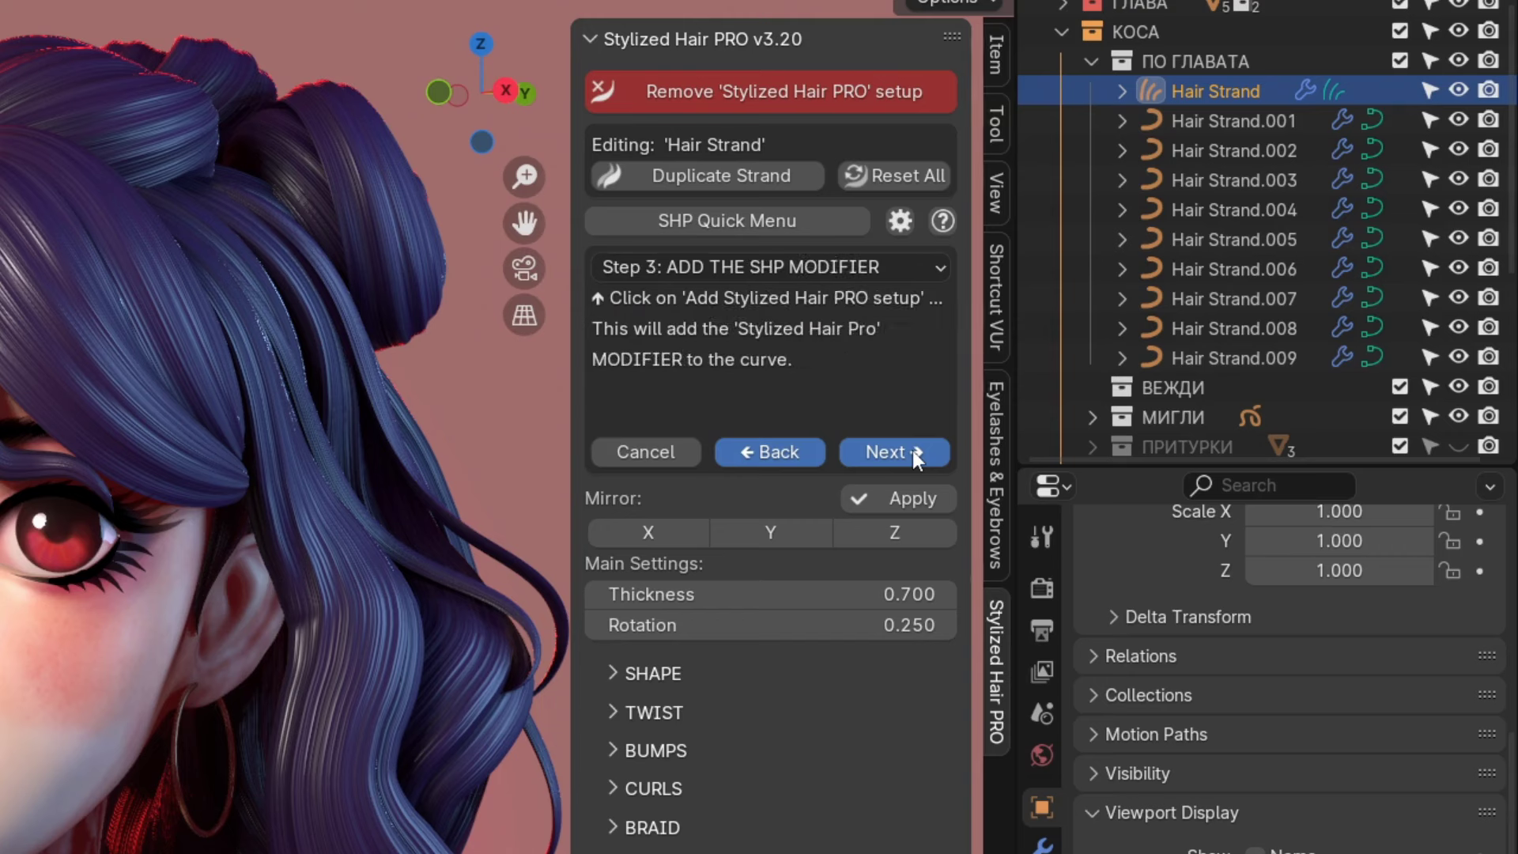
click(912, 451)
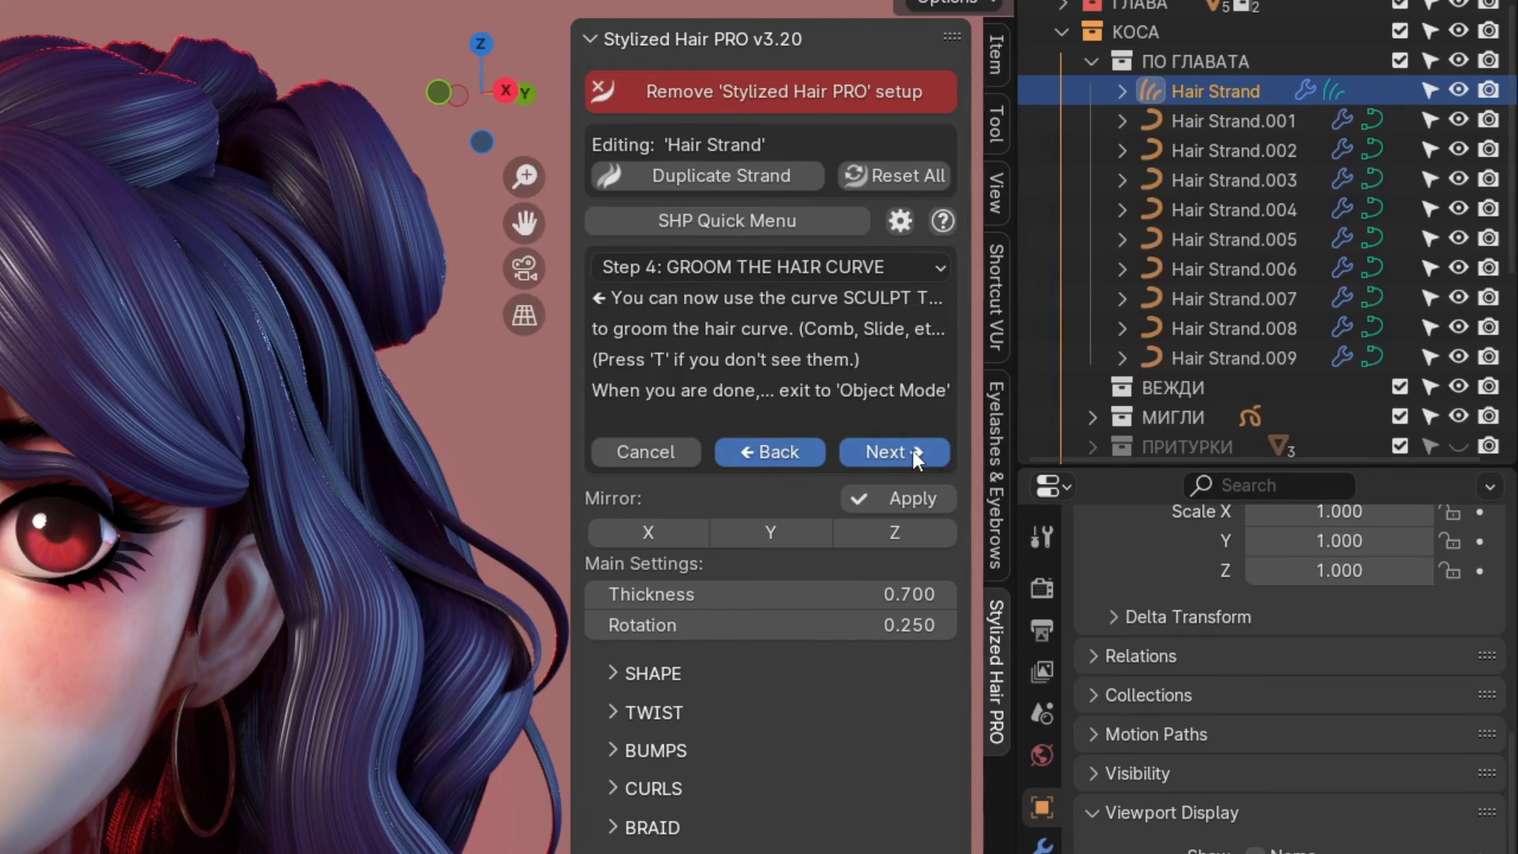
click(912, 451)
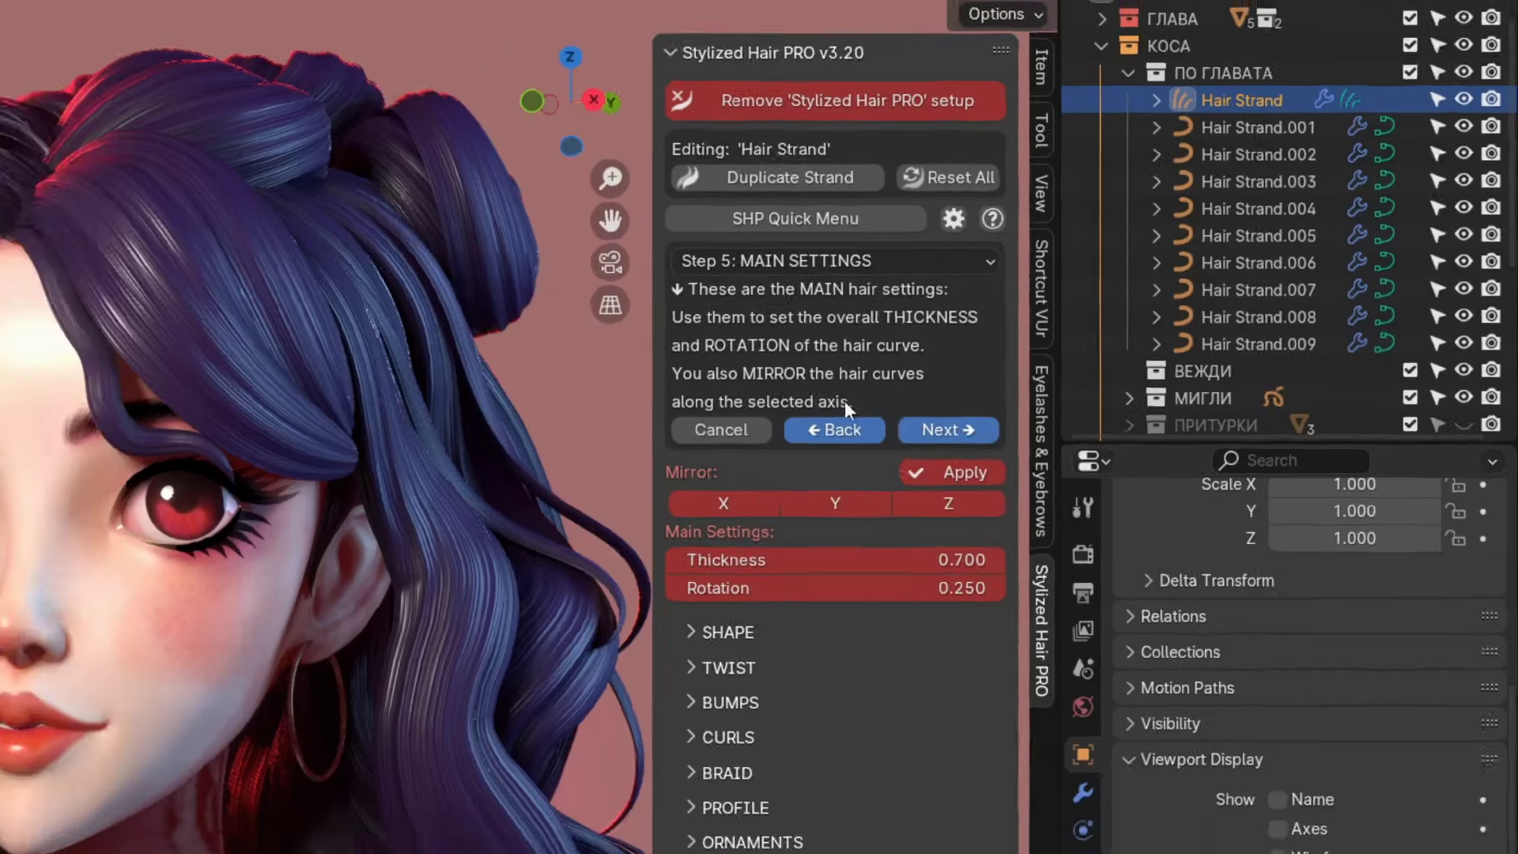
click(943, 515)
click(1091, 365)
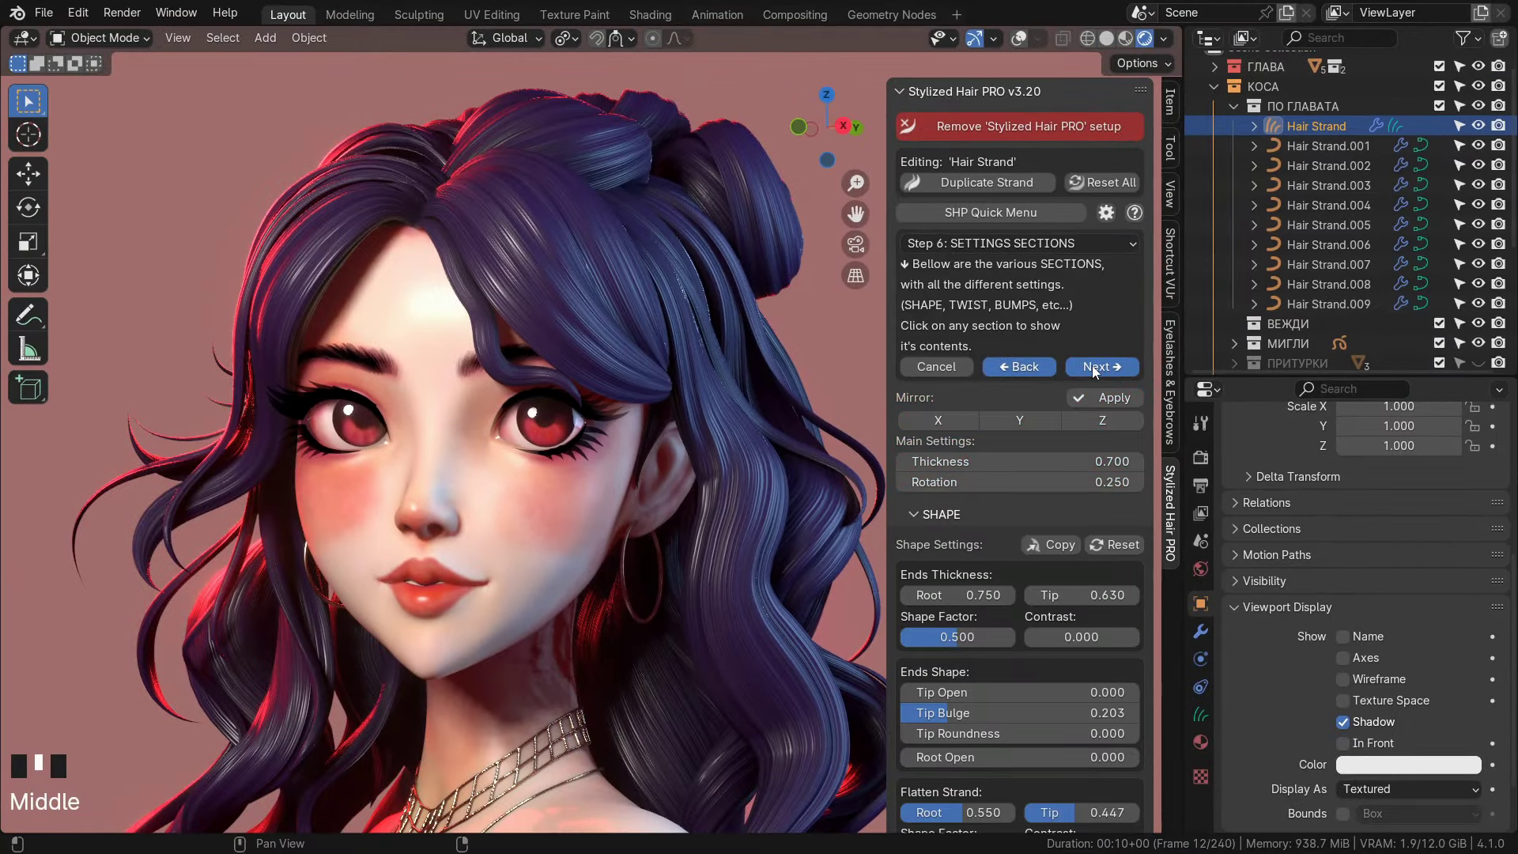
click(1092, 366)
click(1093, 365)
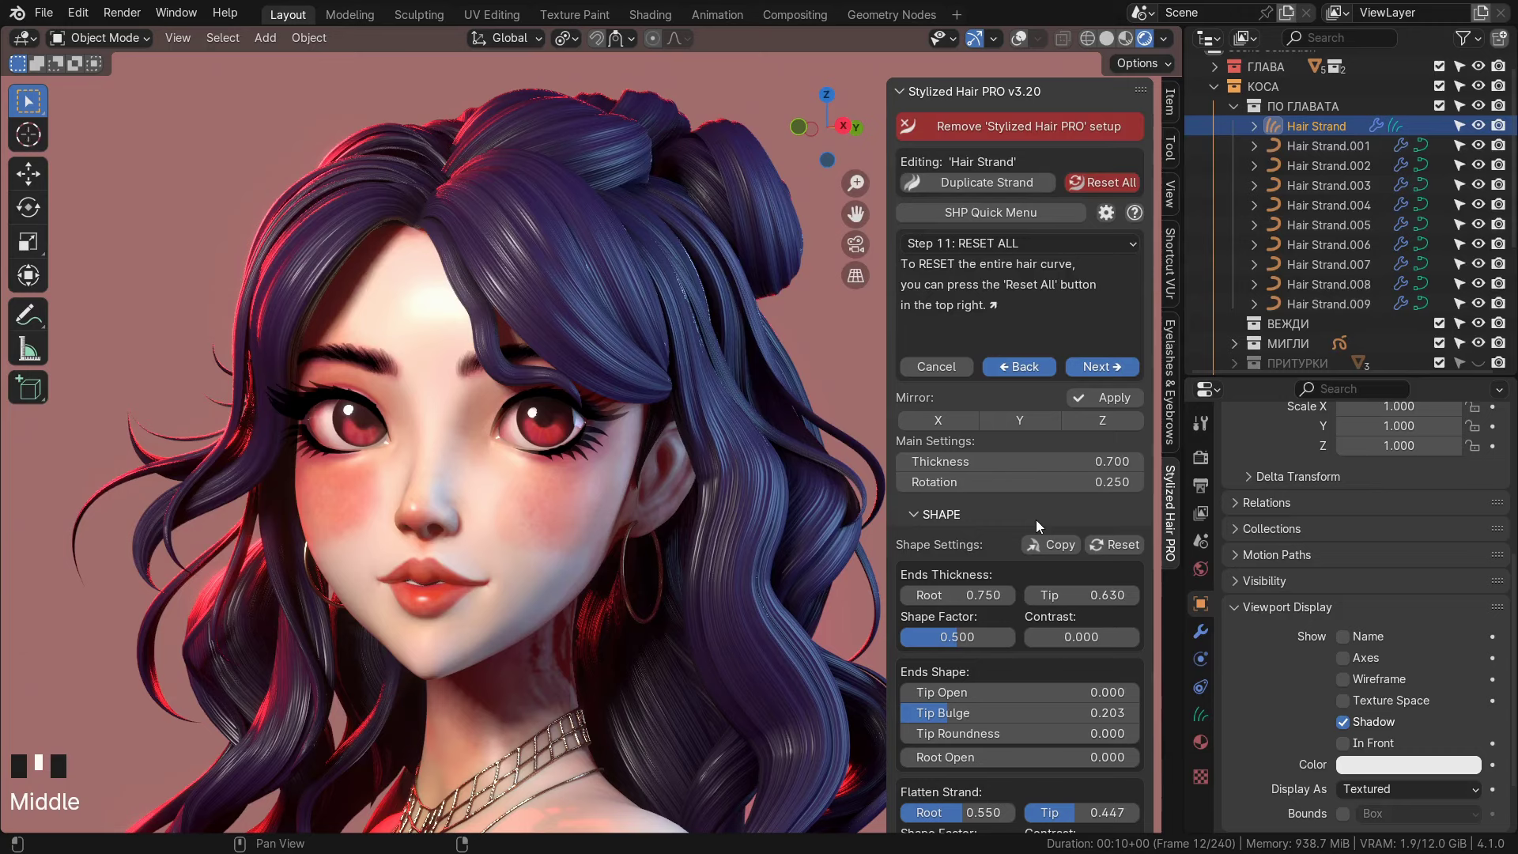
click(1004, 243)
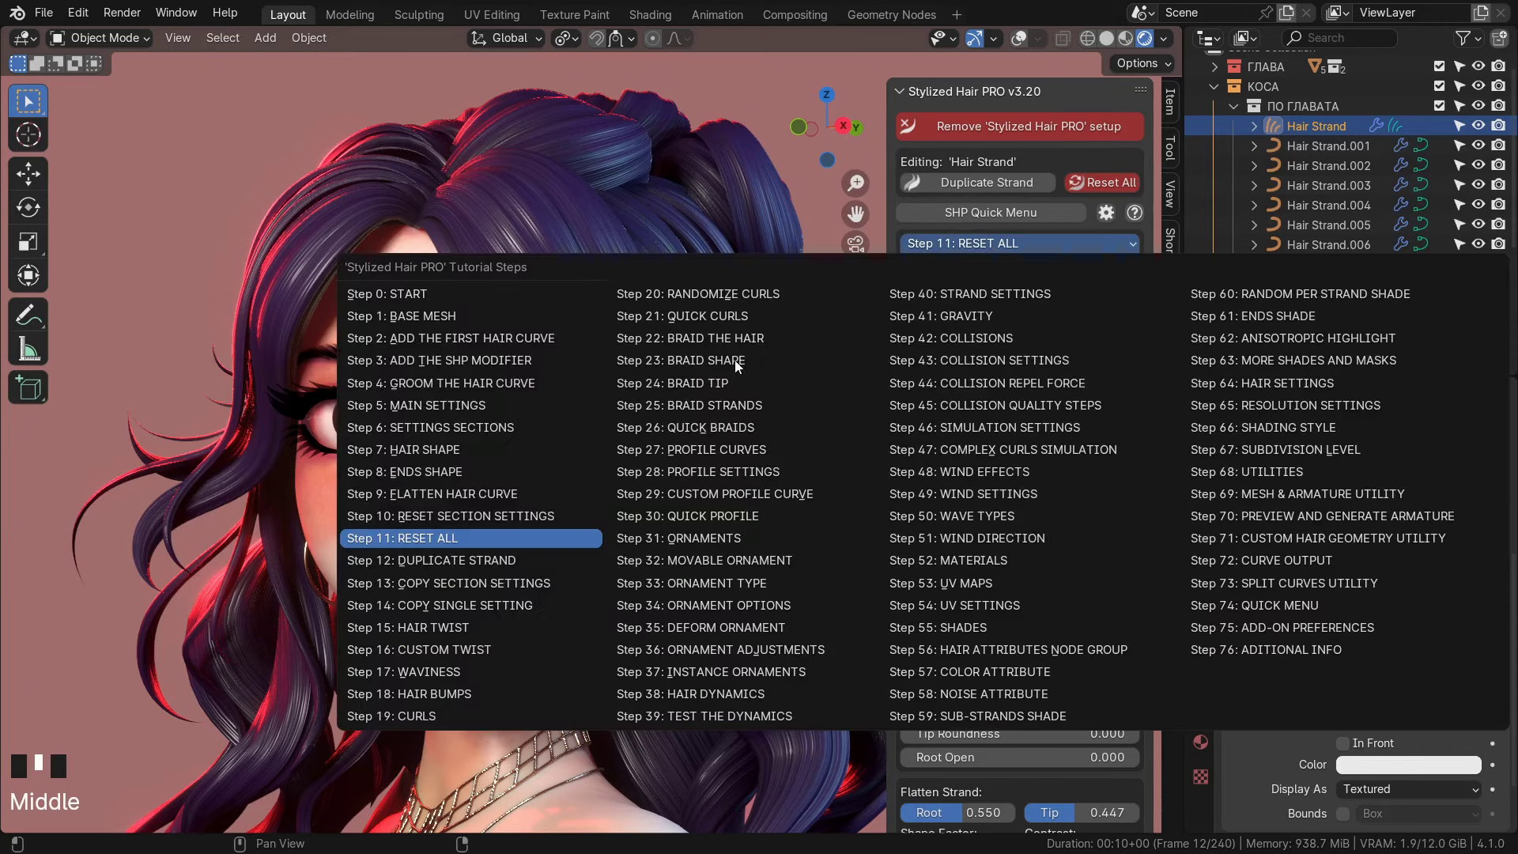
click(1012, 244)
click(1005, 242)
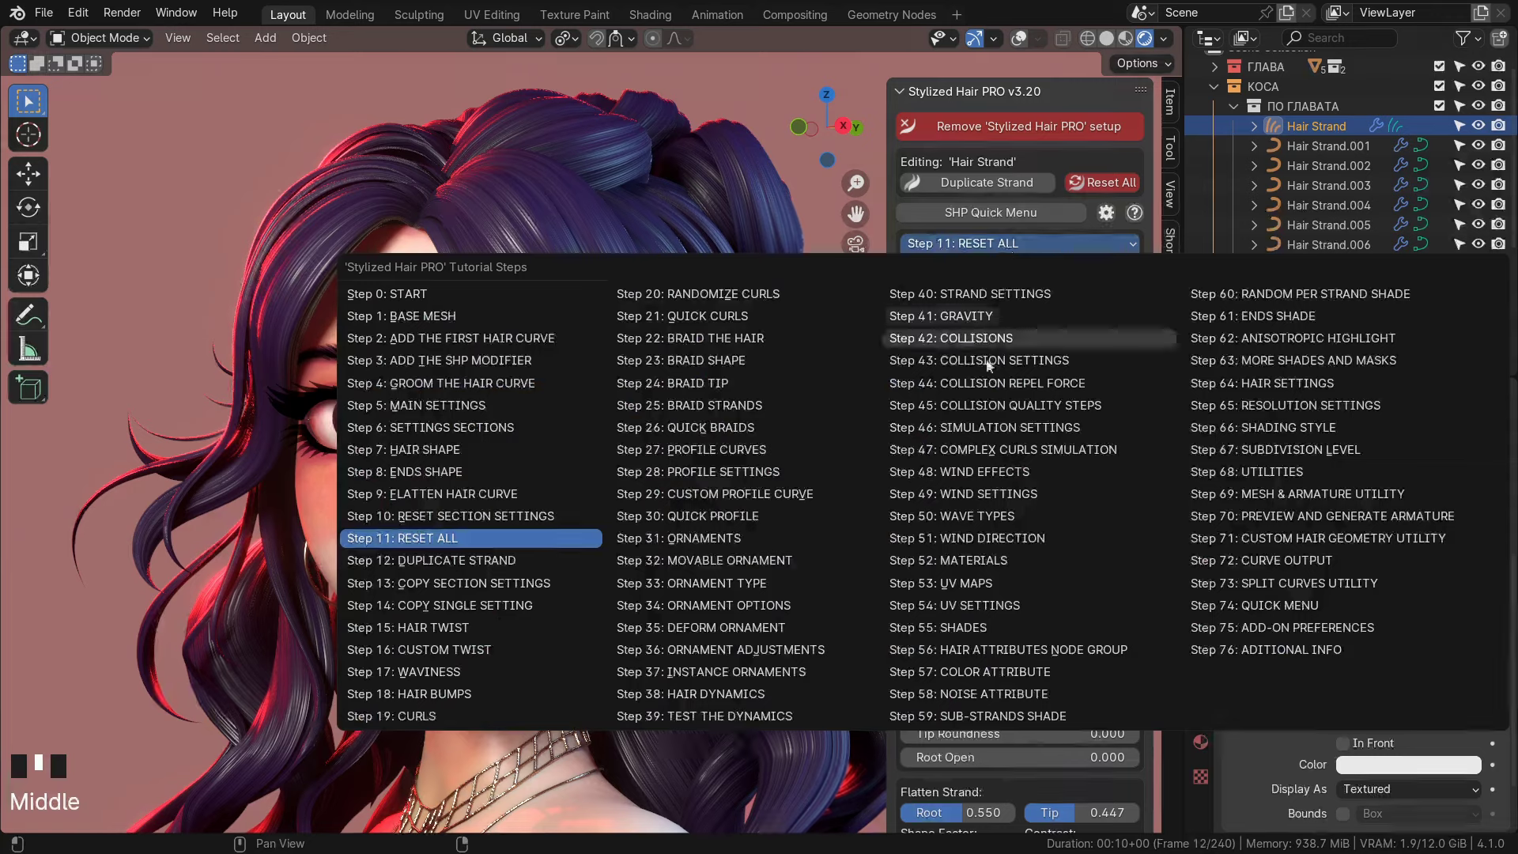
click(518, 630)
click(941, 517)
scroll(1115, 298, down, 3)
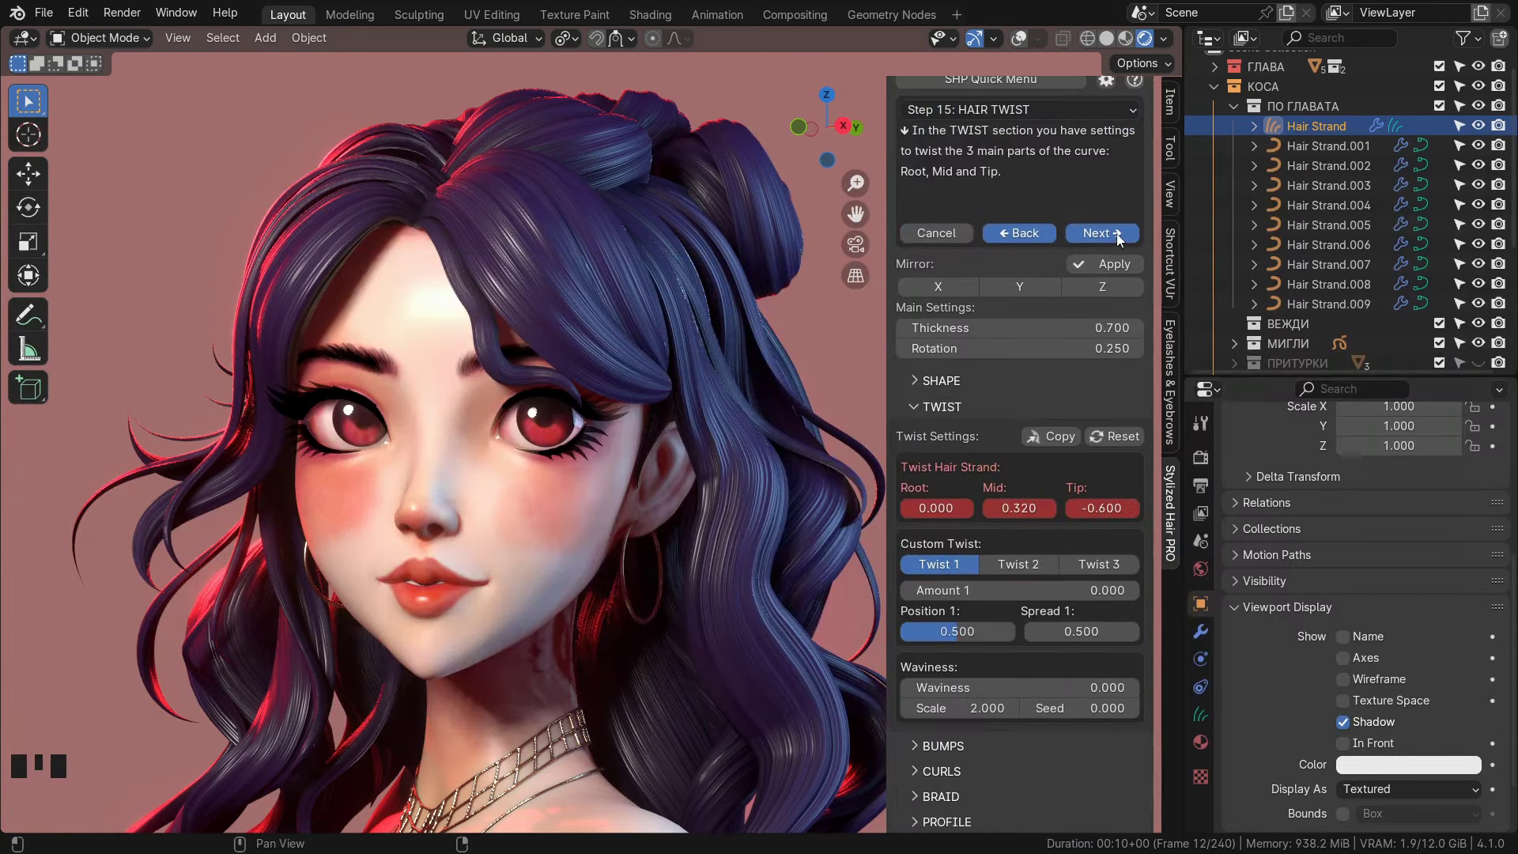
click(1116, 234)
scroll(929, 288, up, 2)
scroll(929, 287, up, 2)
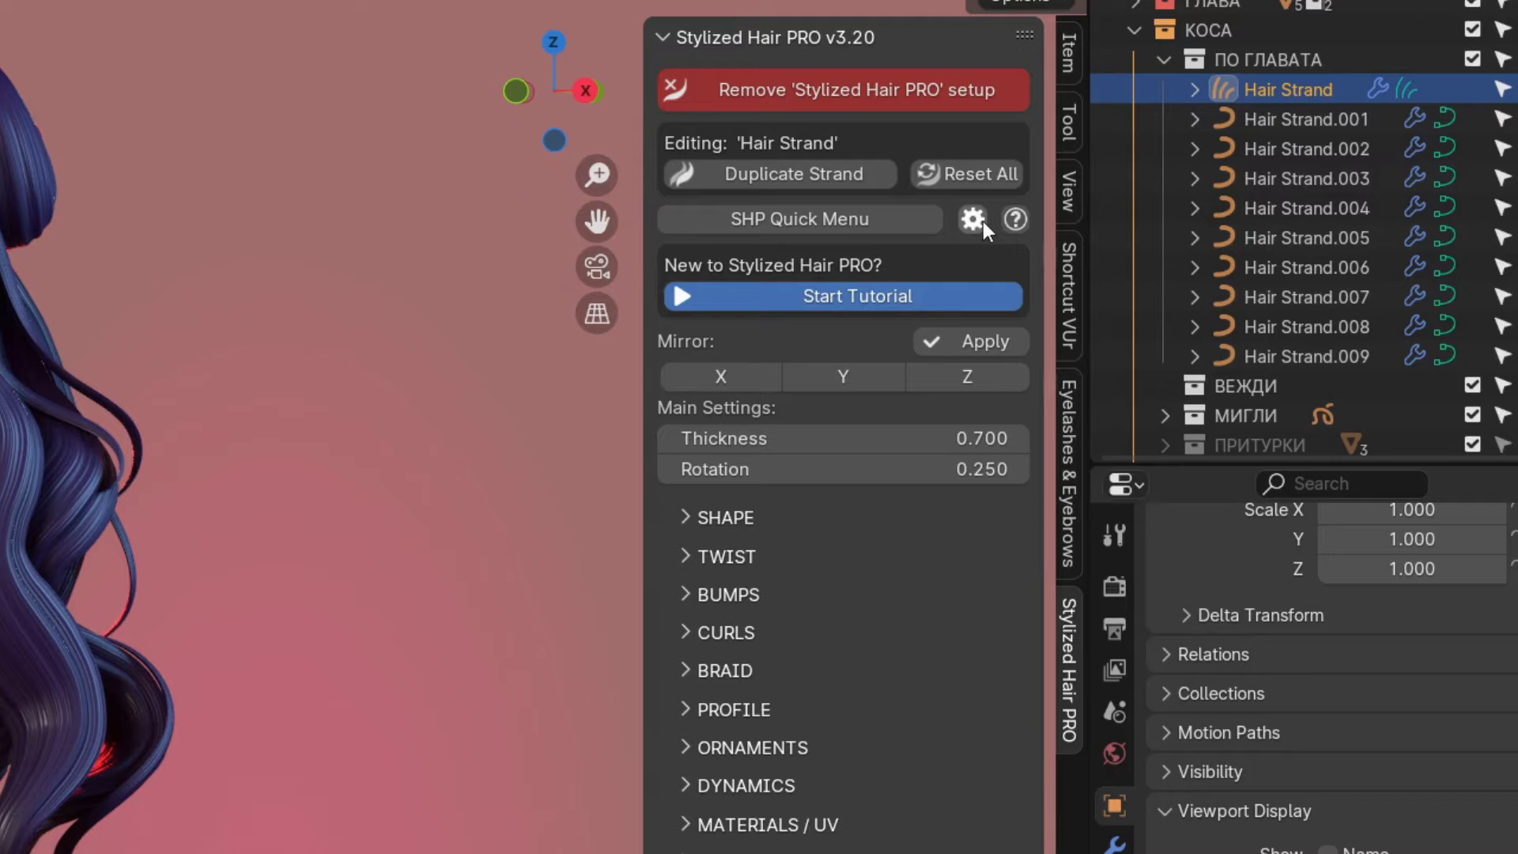
In add-on preferences, hide the Bumps, Curls, Braid, Ornaments, Dynamics and Utilities sections.
click(983, 219)
mouse_move(999, 176)
mouse_down()
mouse_move(445, 262)
mouse_move(335, 236)
mouse_up()
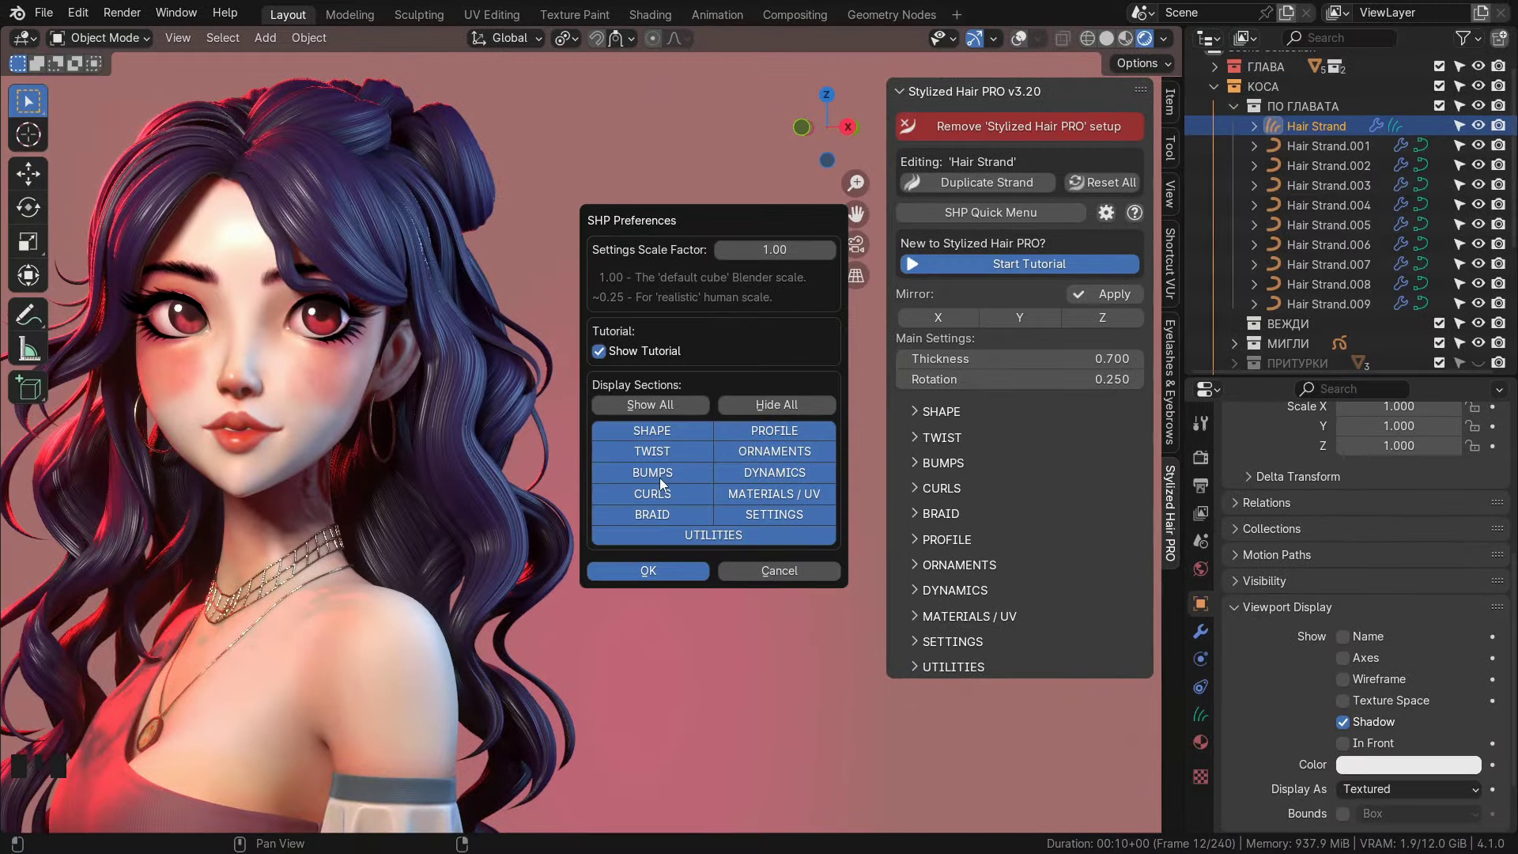
drag(659, 478, 666, 511)
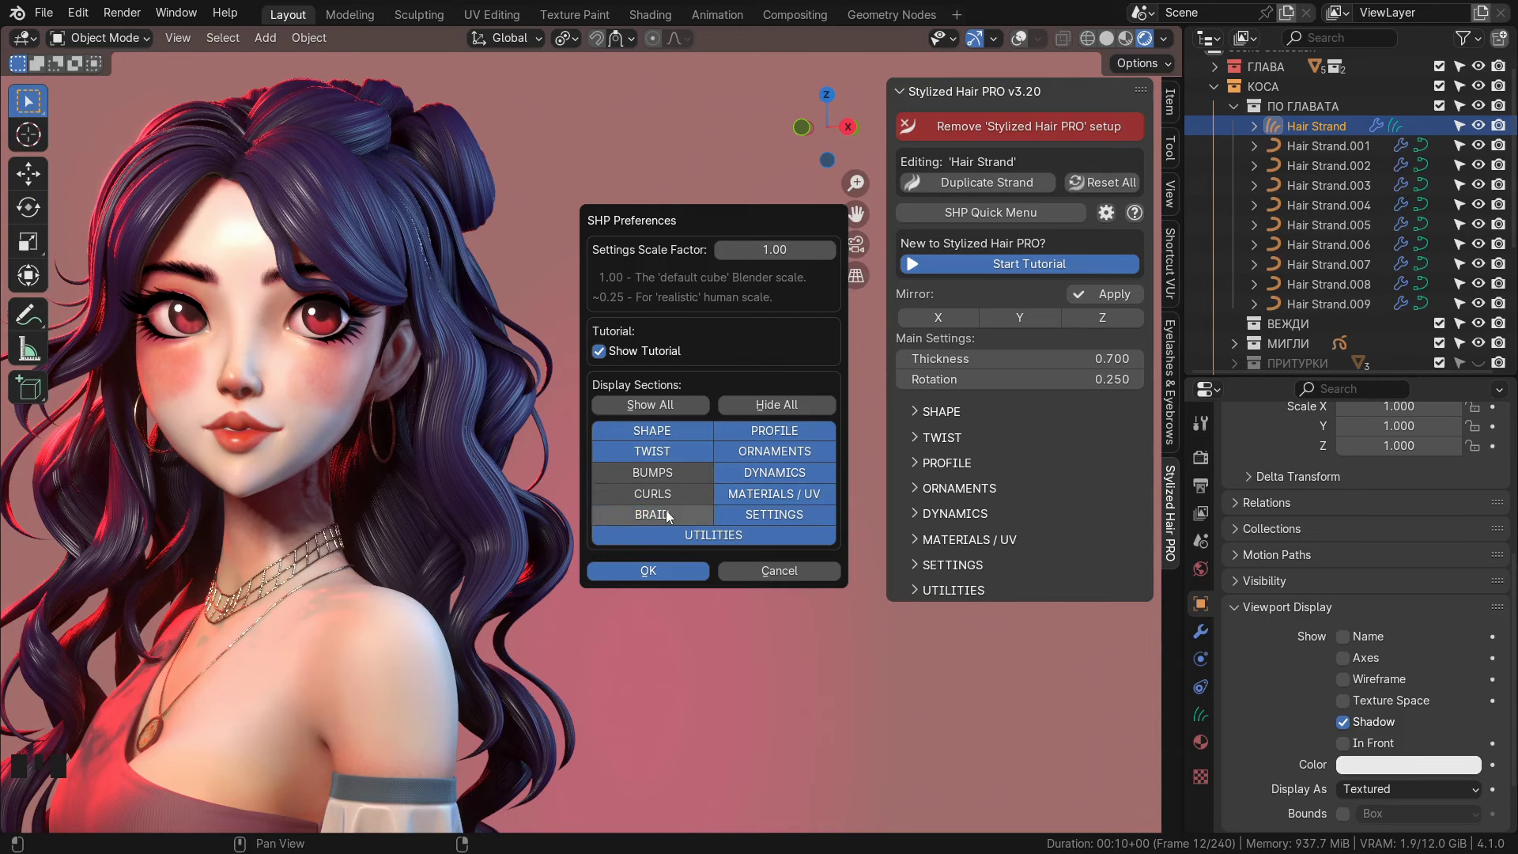
drag(767, 449, 771, 471)
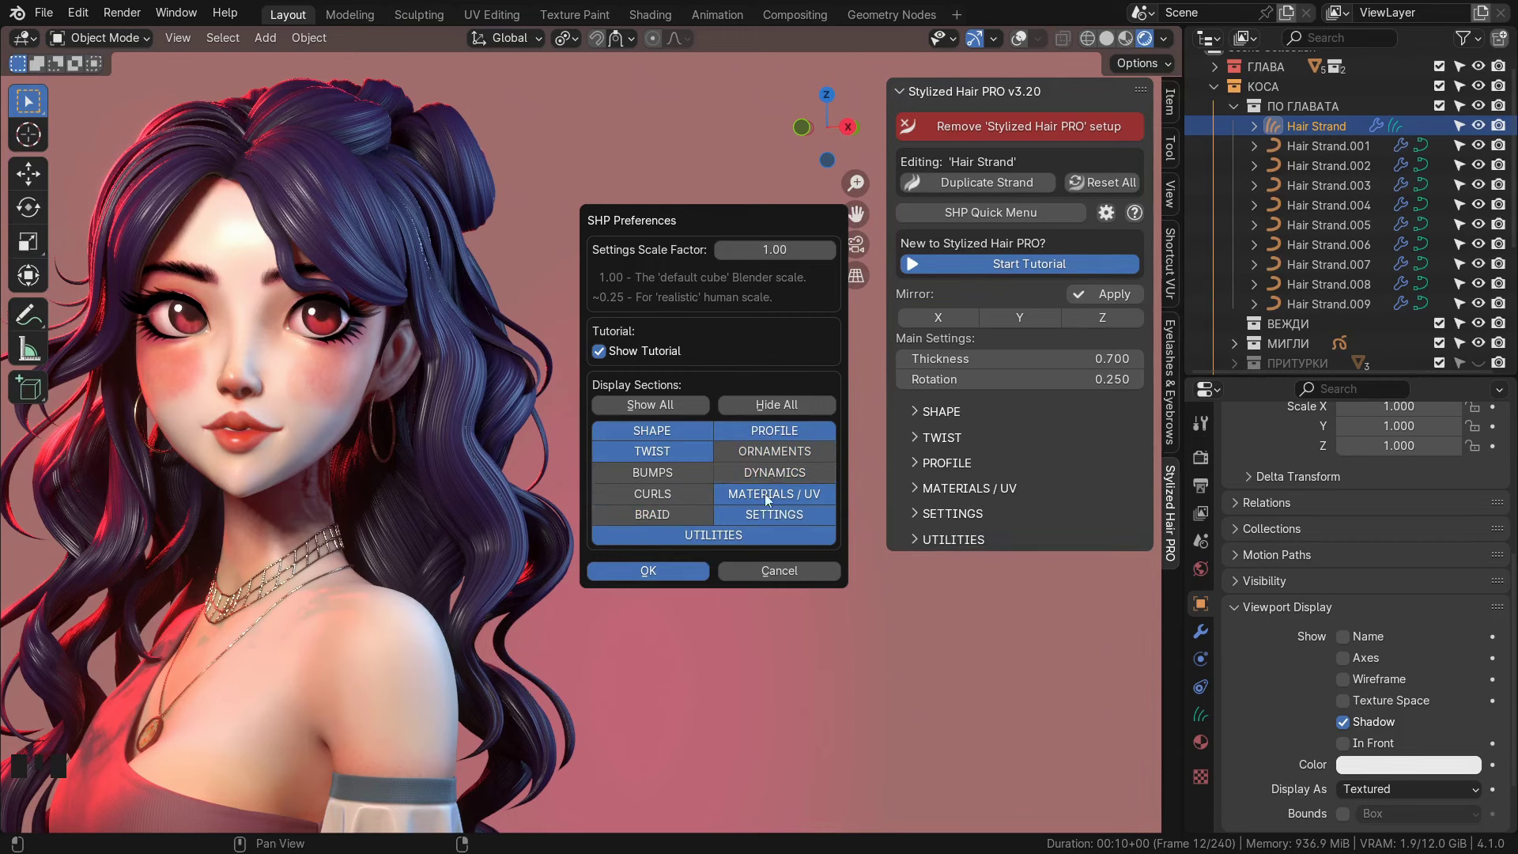
click(765, 535)
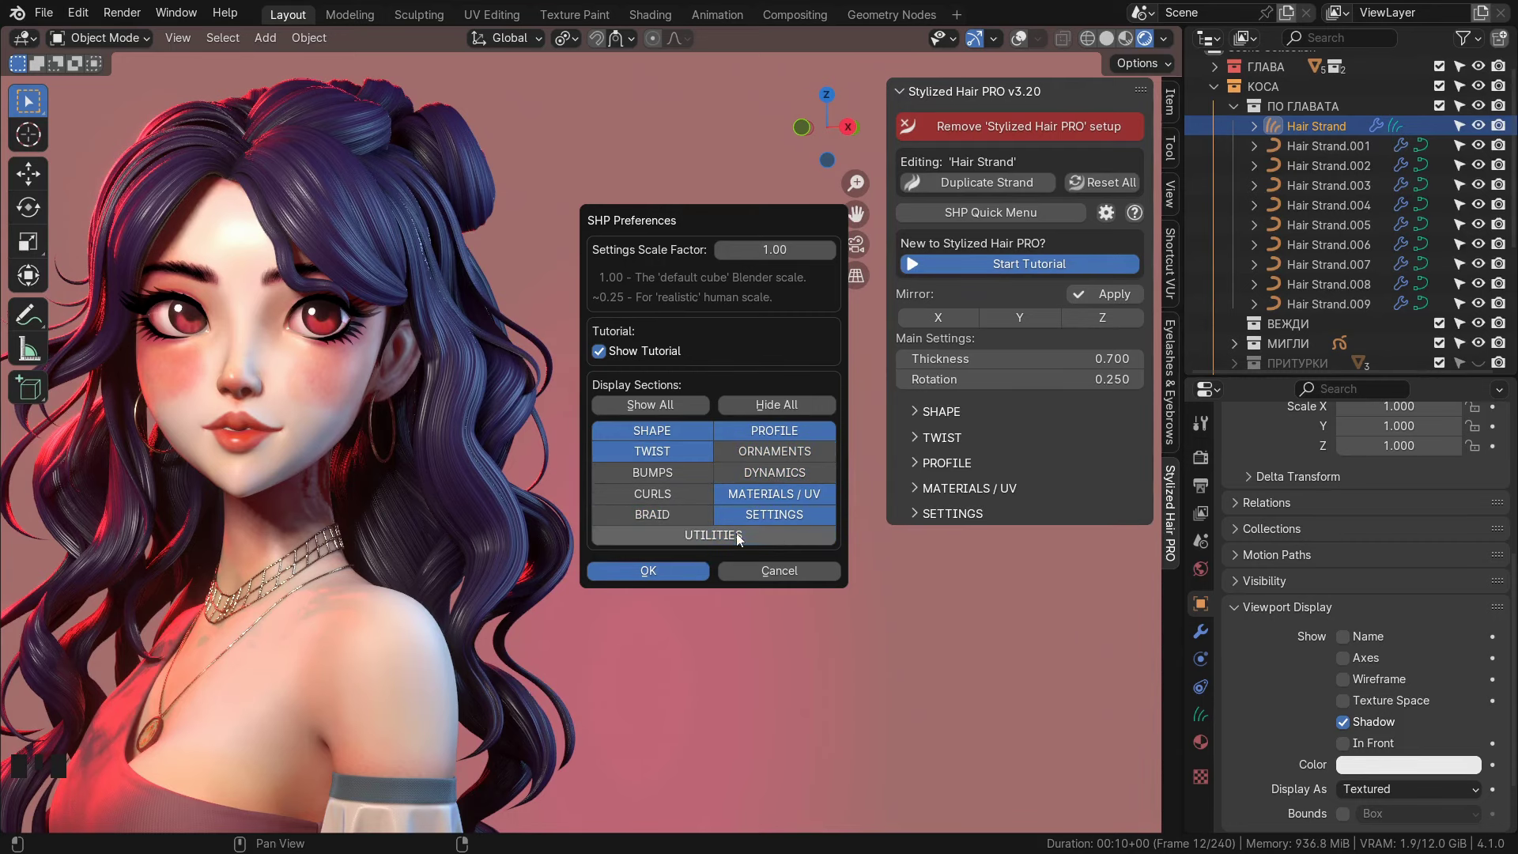
Turn off Show Tutorial and set the Scale Factor back to 1.00.
click(600, 351)
click(600, 351)
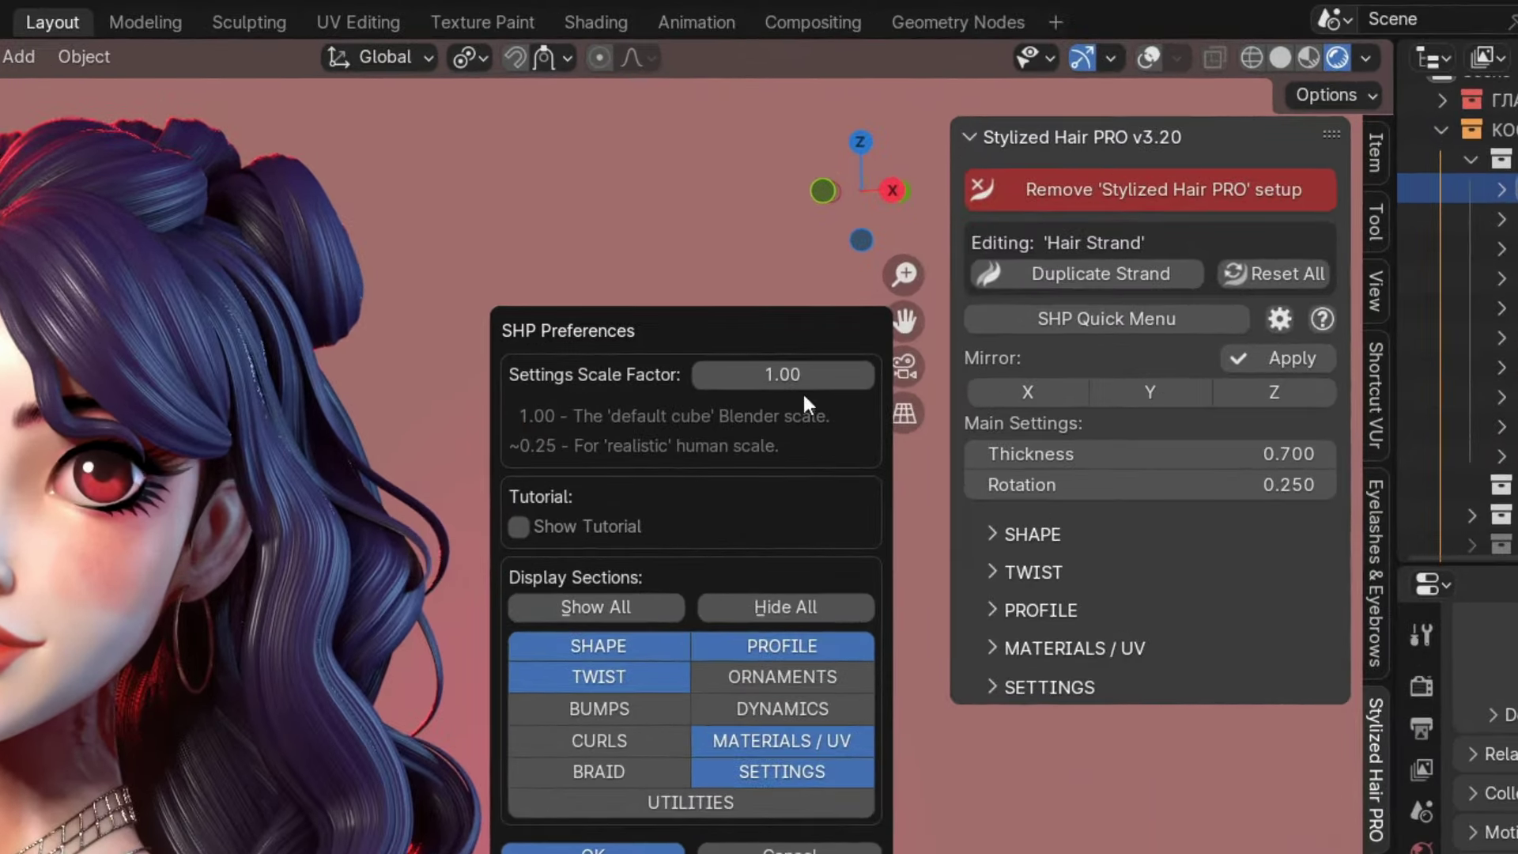
drag(783, 375, 902, 376)
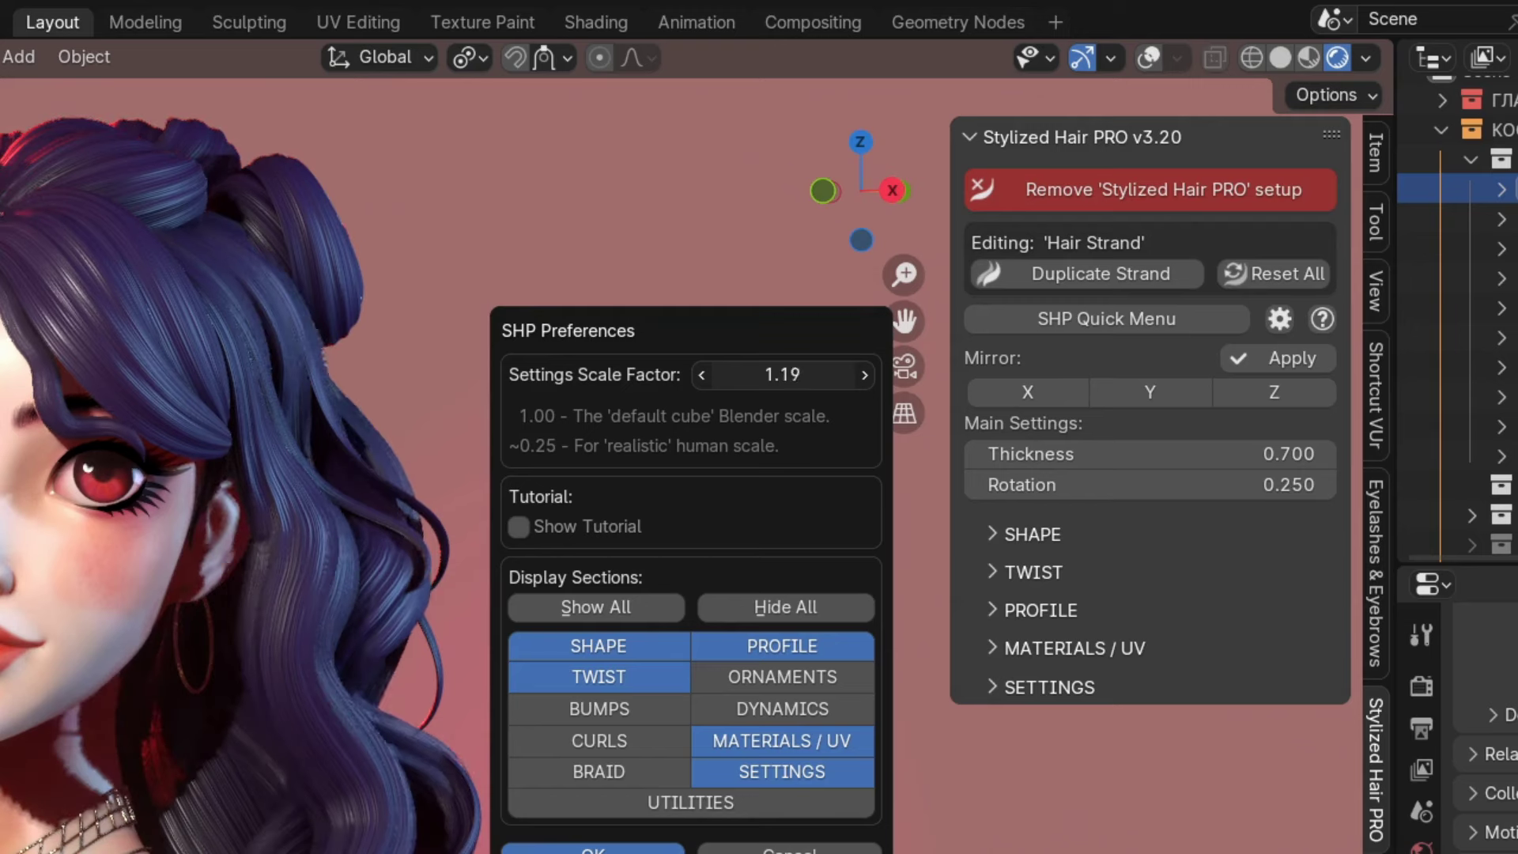
mouse_move(784, 375)
mouse_down()
mouse_move(860, 375)
mouse_move(735, 376)
mouse_move(771, 375)
mouse_up()
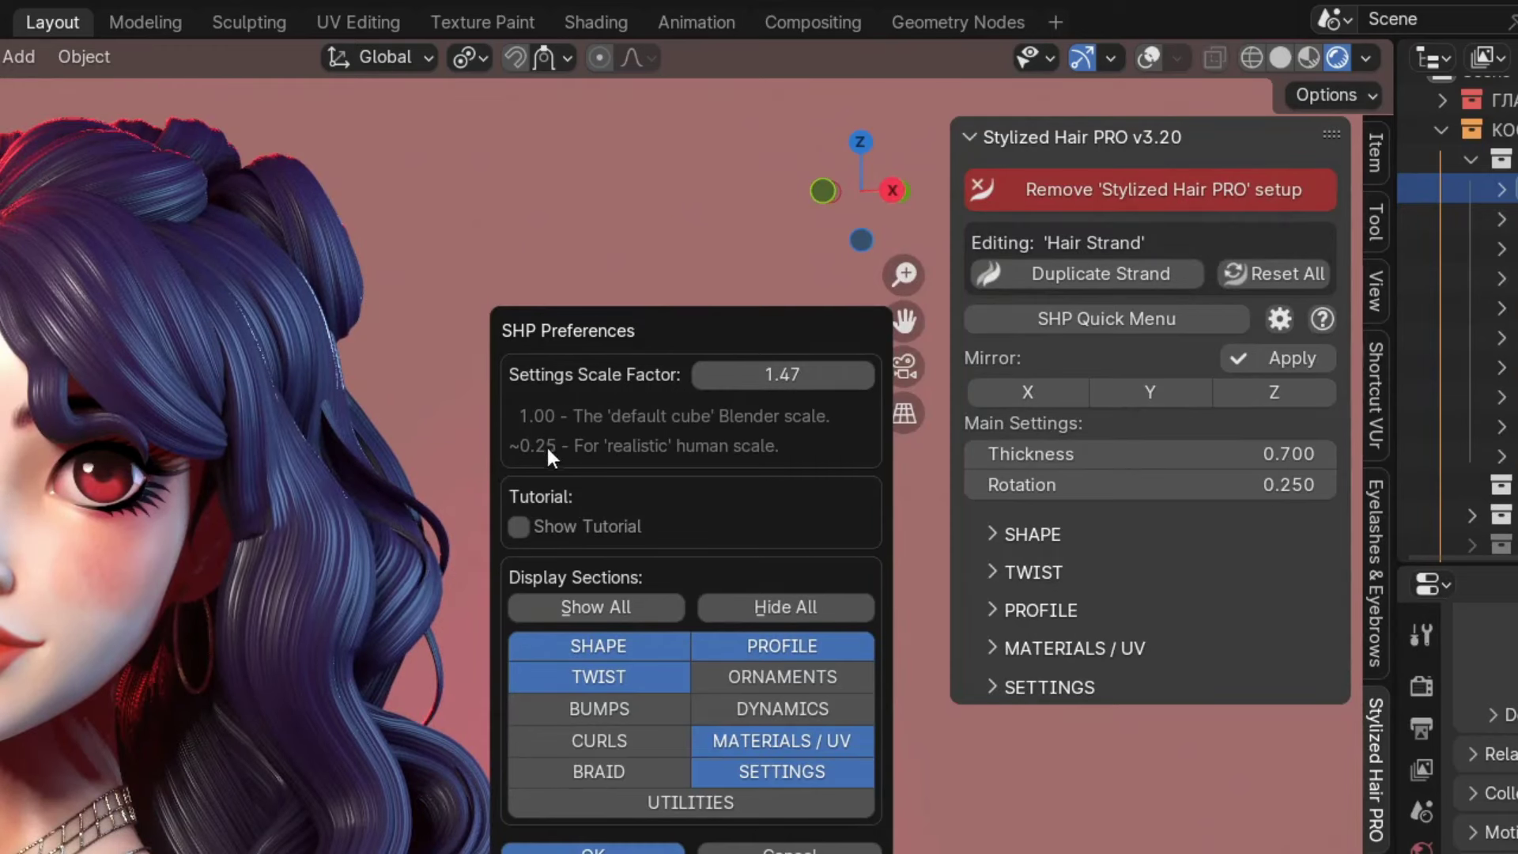
mouse_move(782, 375)
mouse_down()
mouse_move(711, 374)
mouse_move(855, 375)
mouse_move(735, 374)
mouse_up()
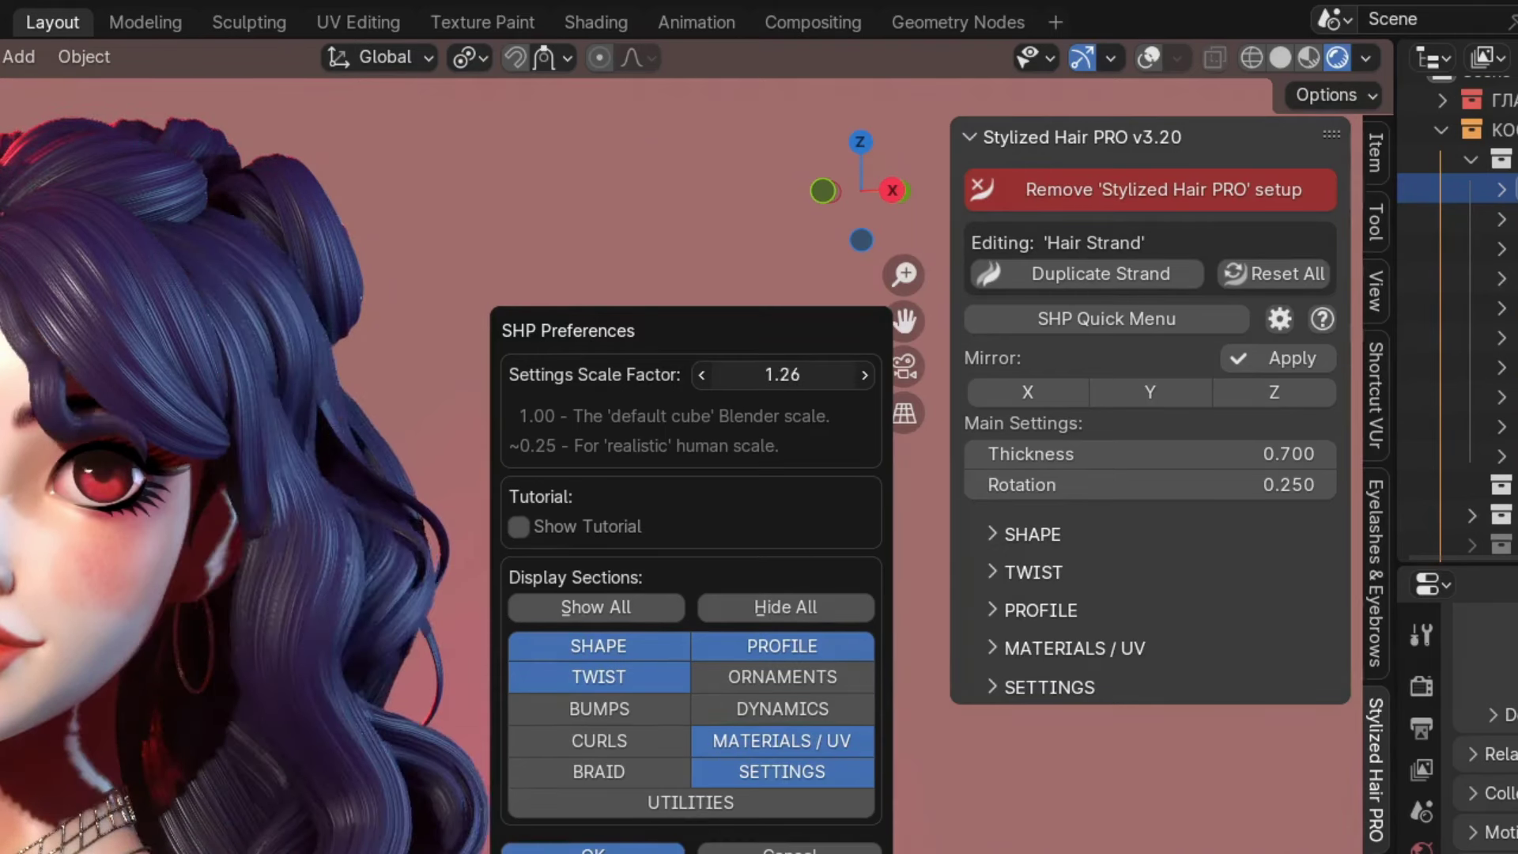
double_click(783, 375)
text(1)
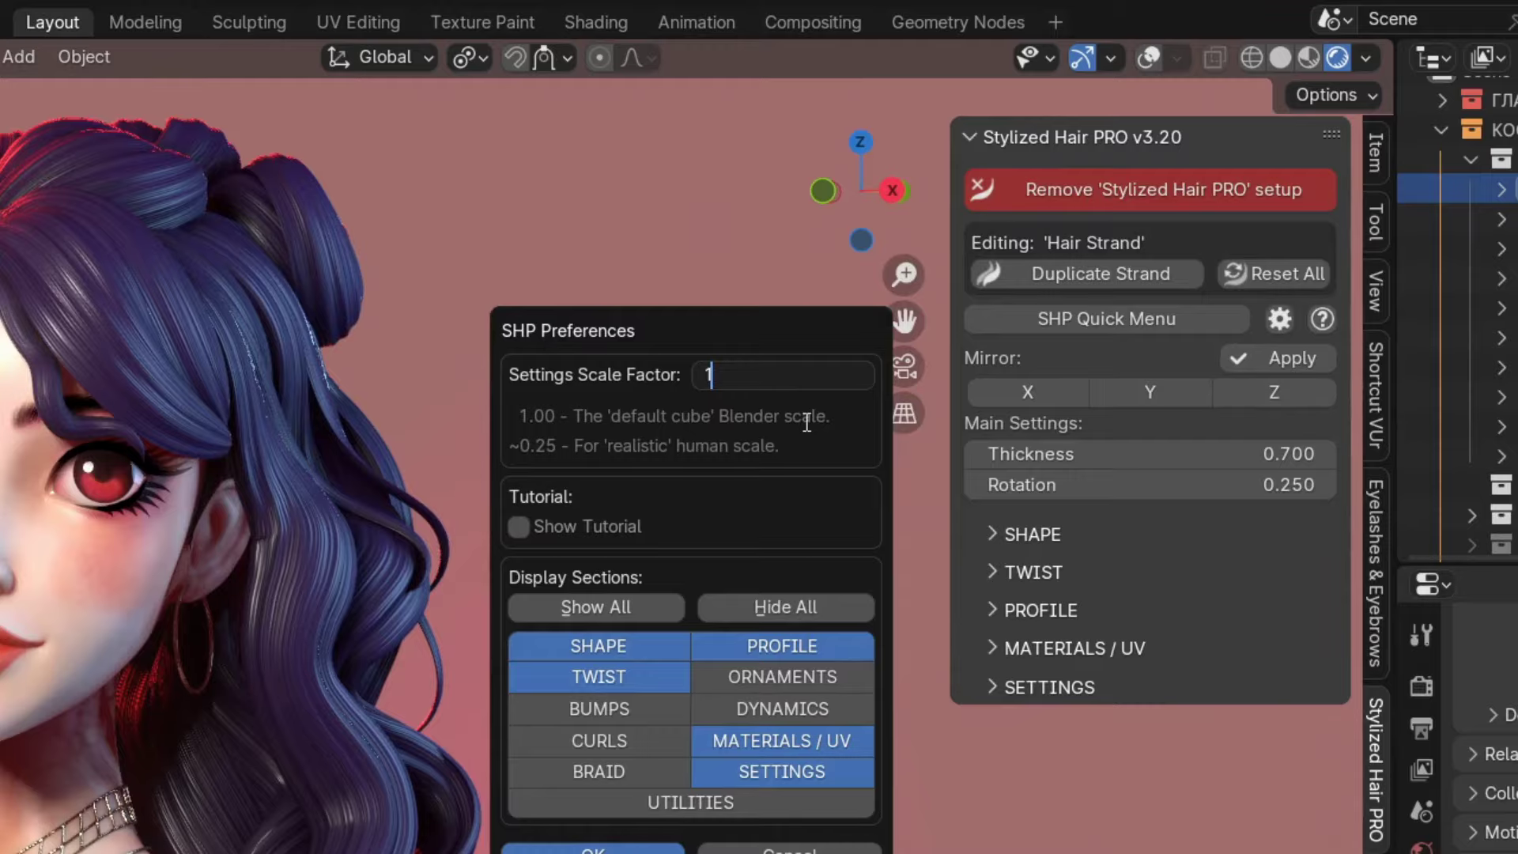
key(Return)
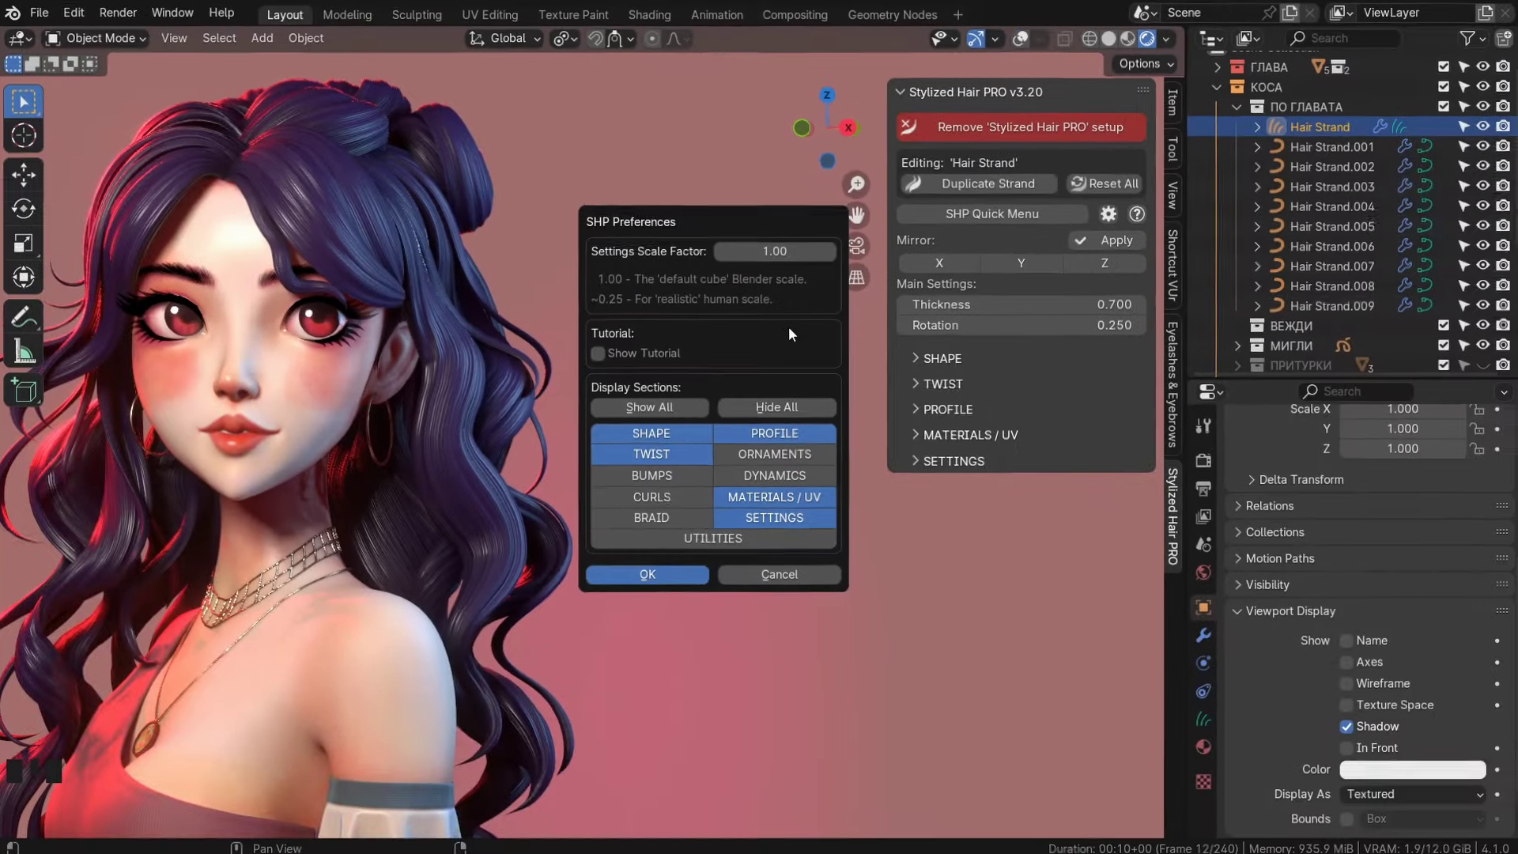
Show all sections, close preferences, and return to Object Mode facing the forehead strand.
click(666, 410)
click(670, 570)
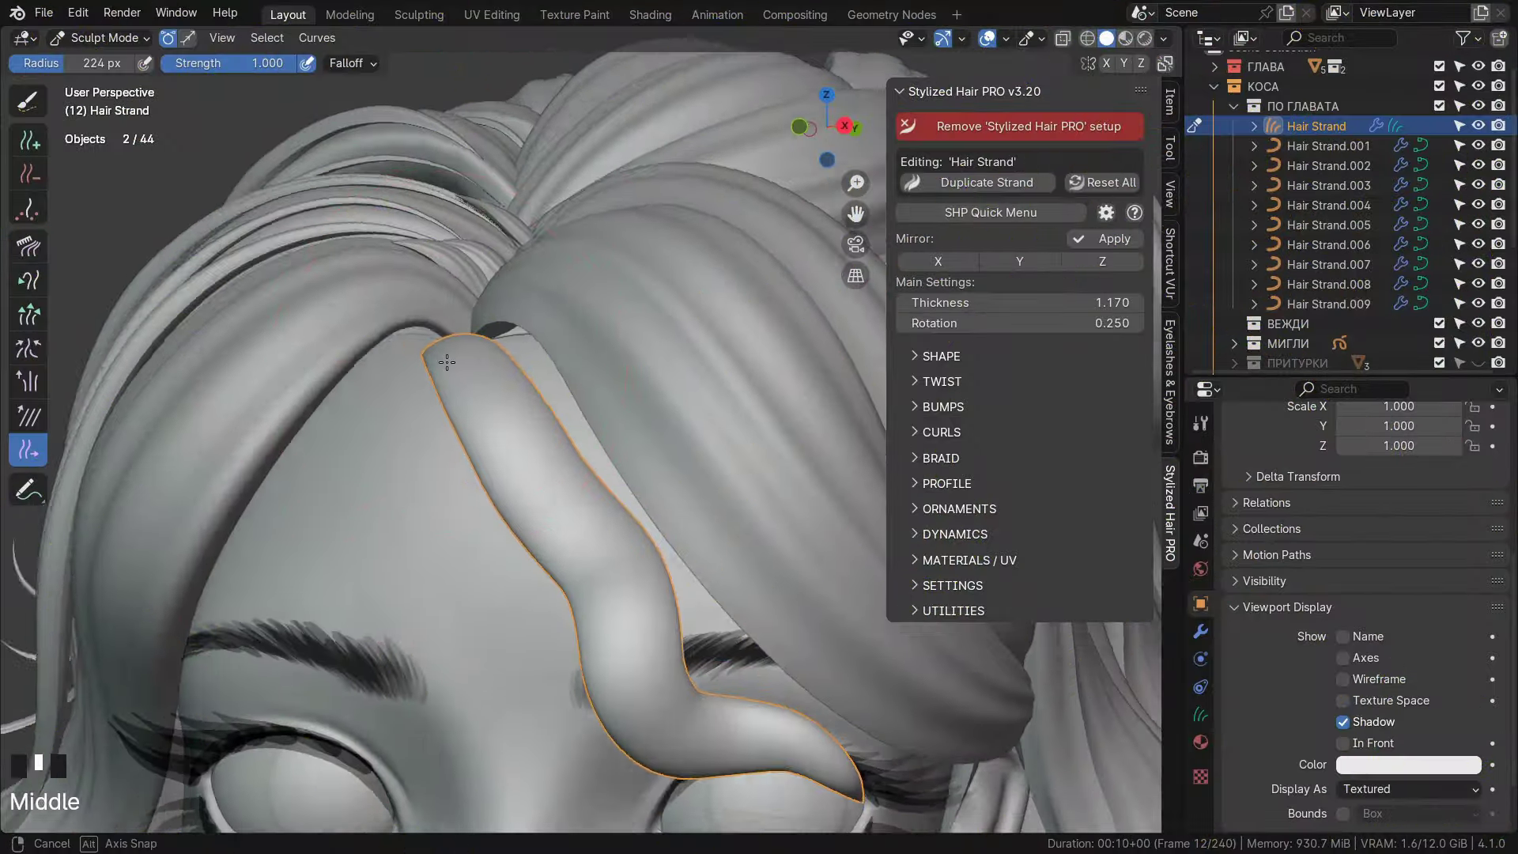
key(ctrl+Tab)
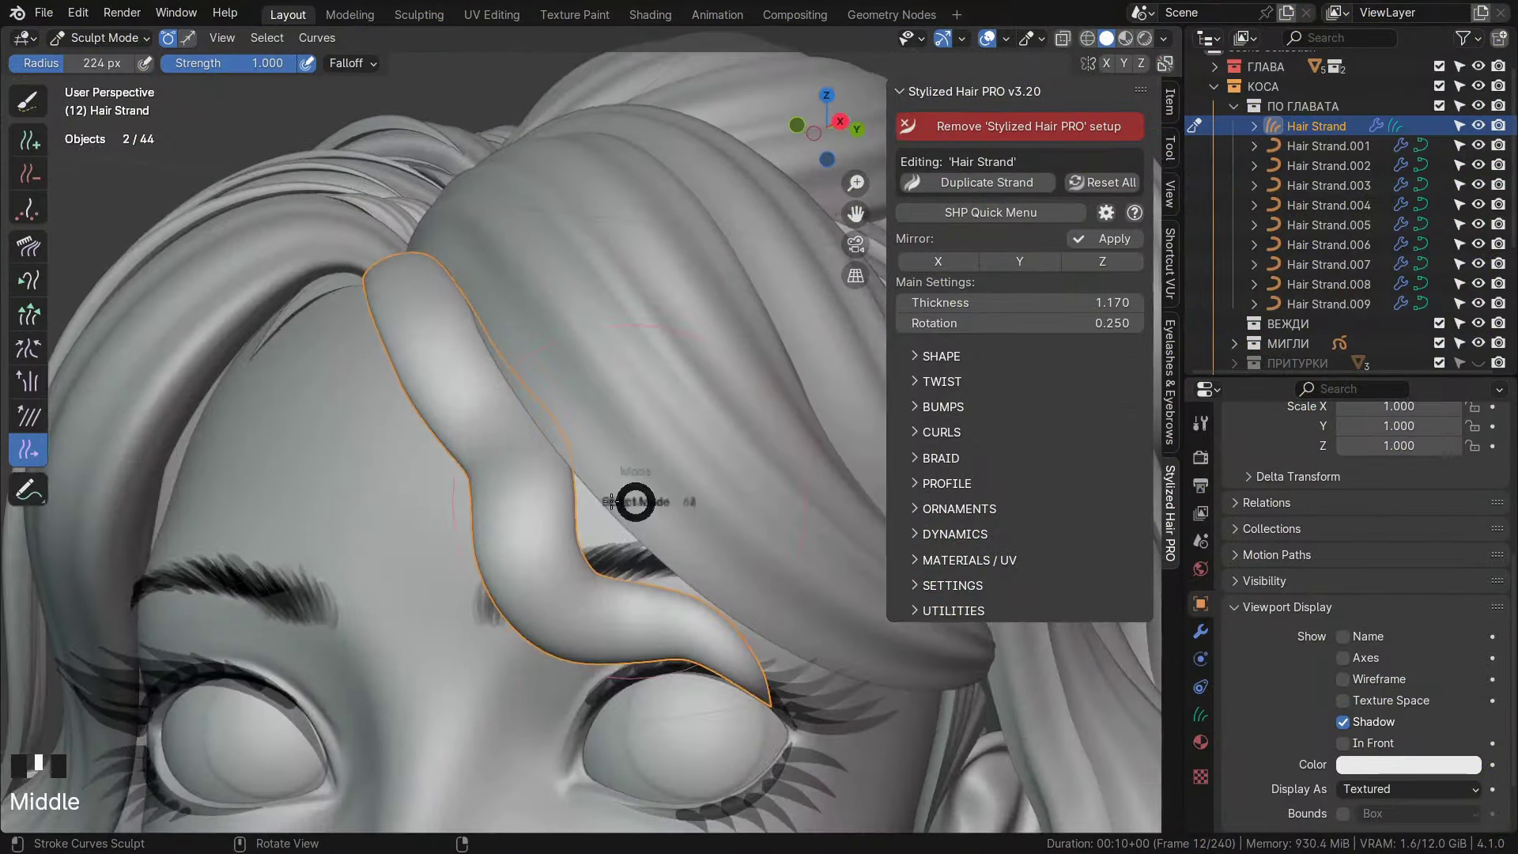
middle_drag(493, 419, 481, 520)
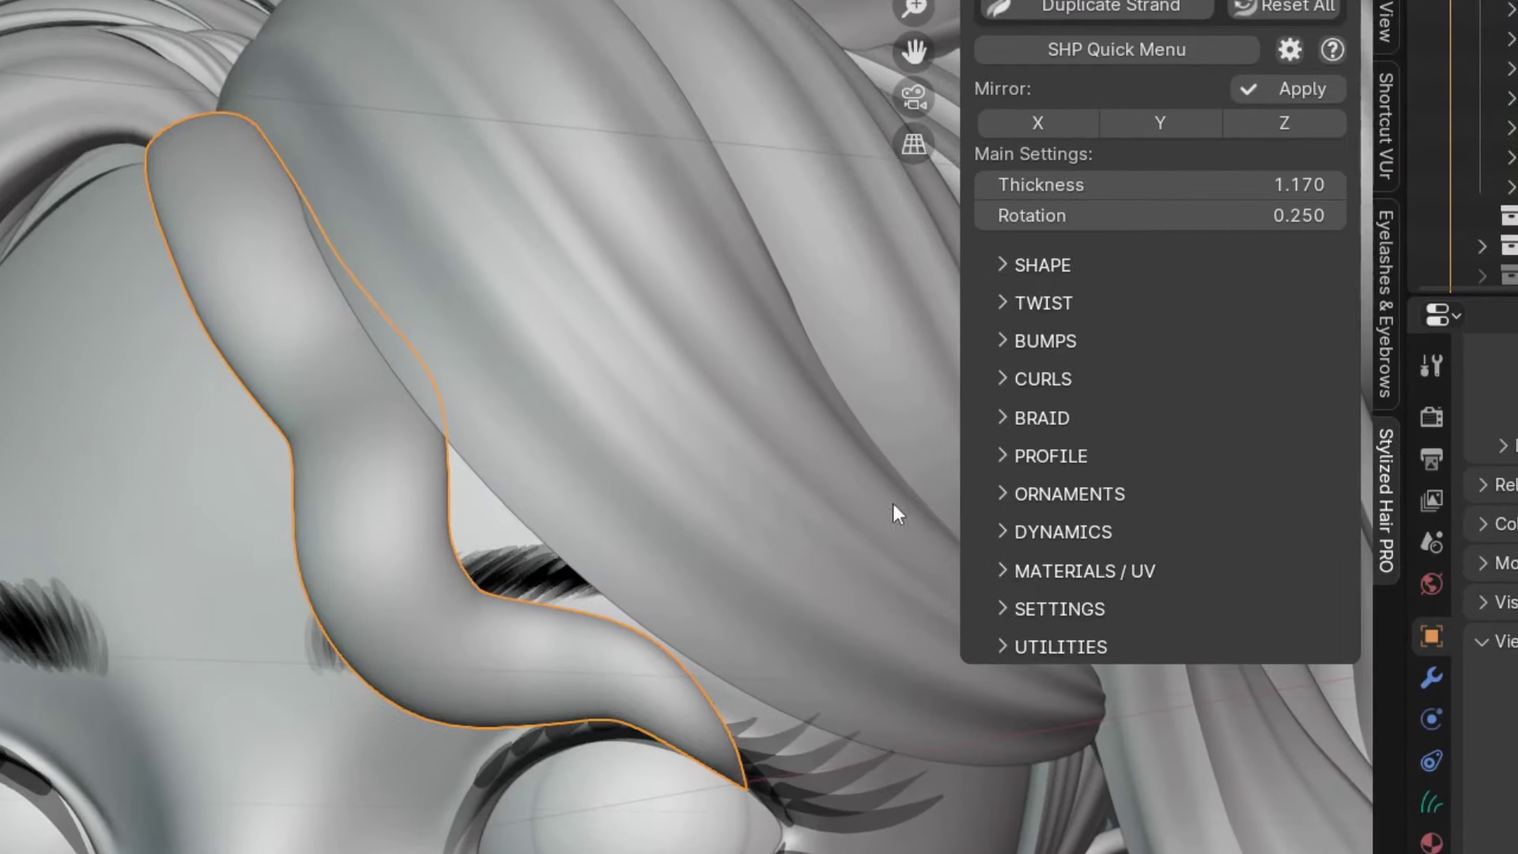
Randomize the strand profile with Quick Profile, trying the Triangle and Islands types.
click(1001, 456)
scroll(1012, 452, down, 3)
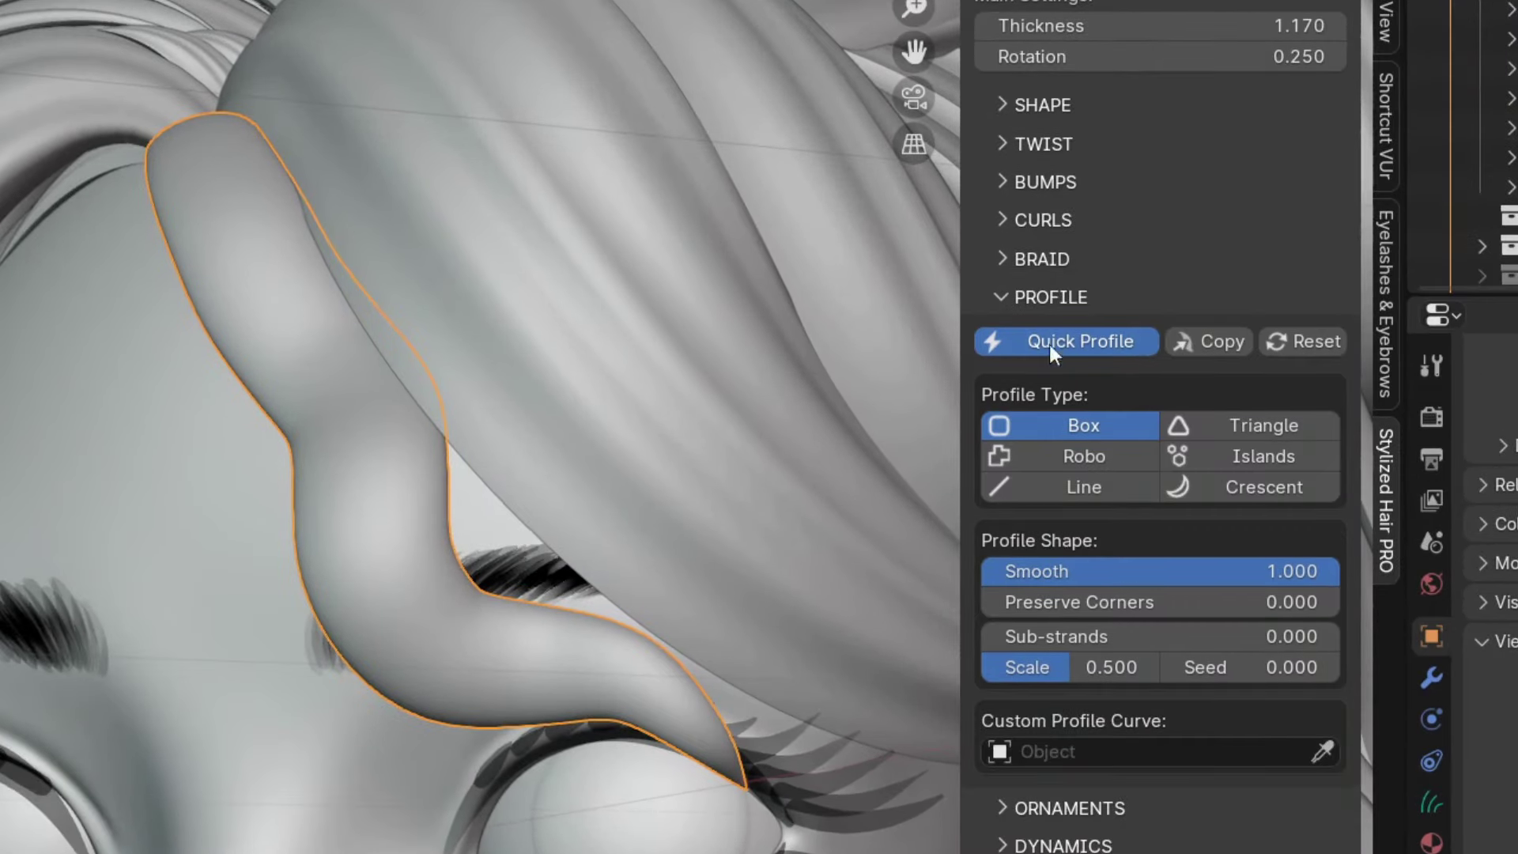
click(1092, 338)
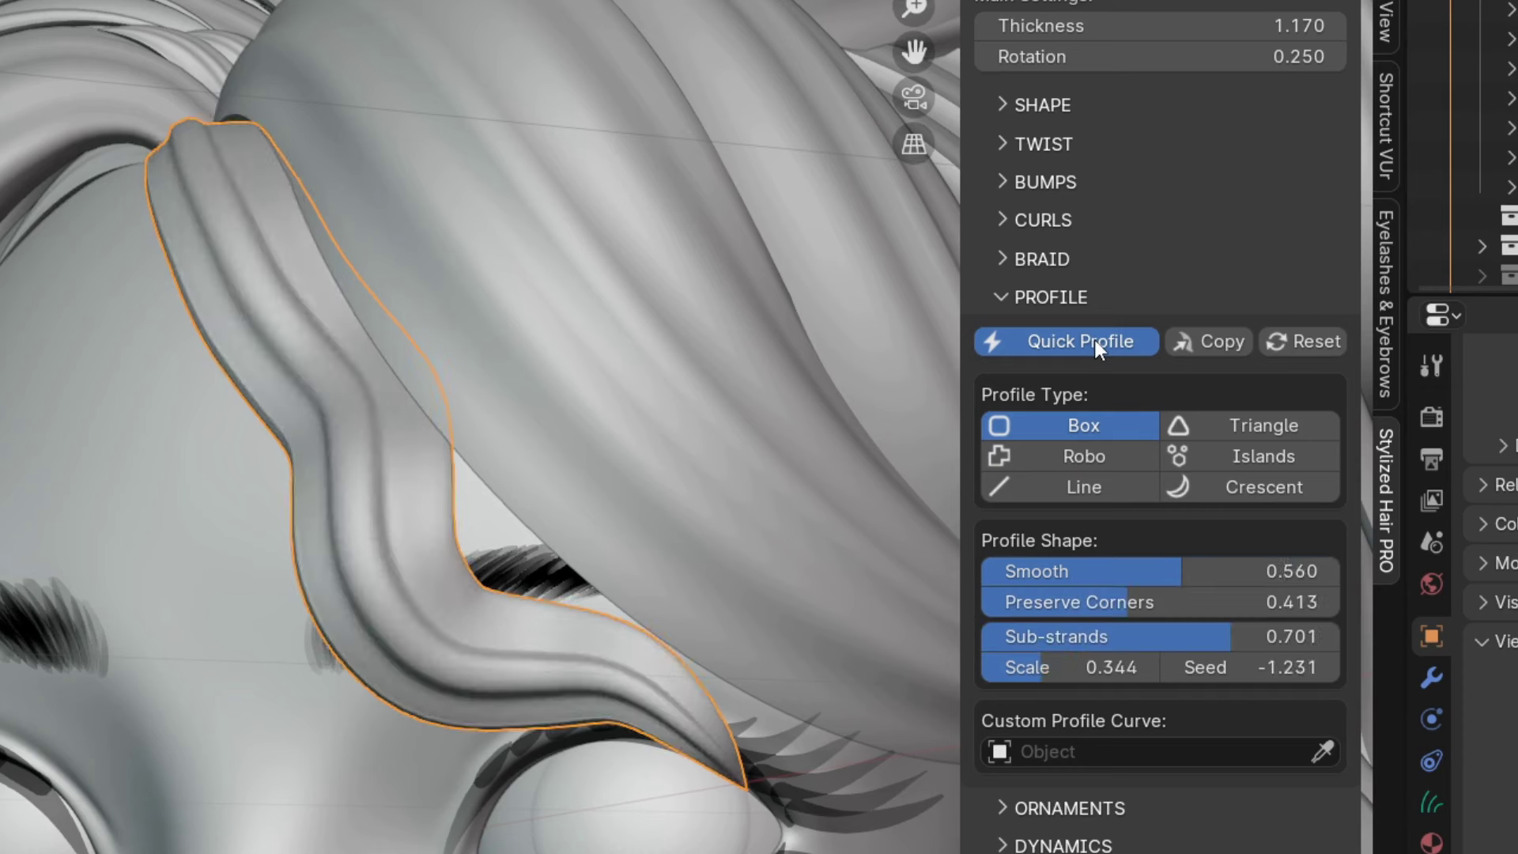
click(1094, 343)
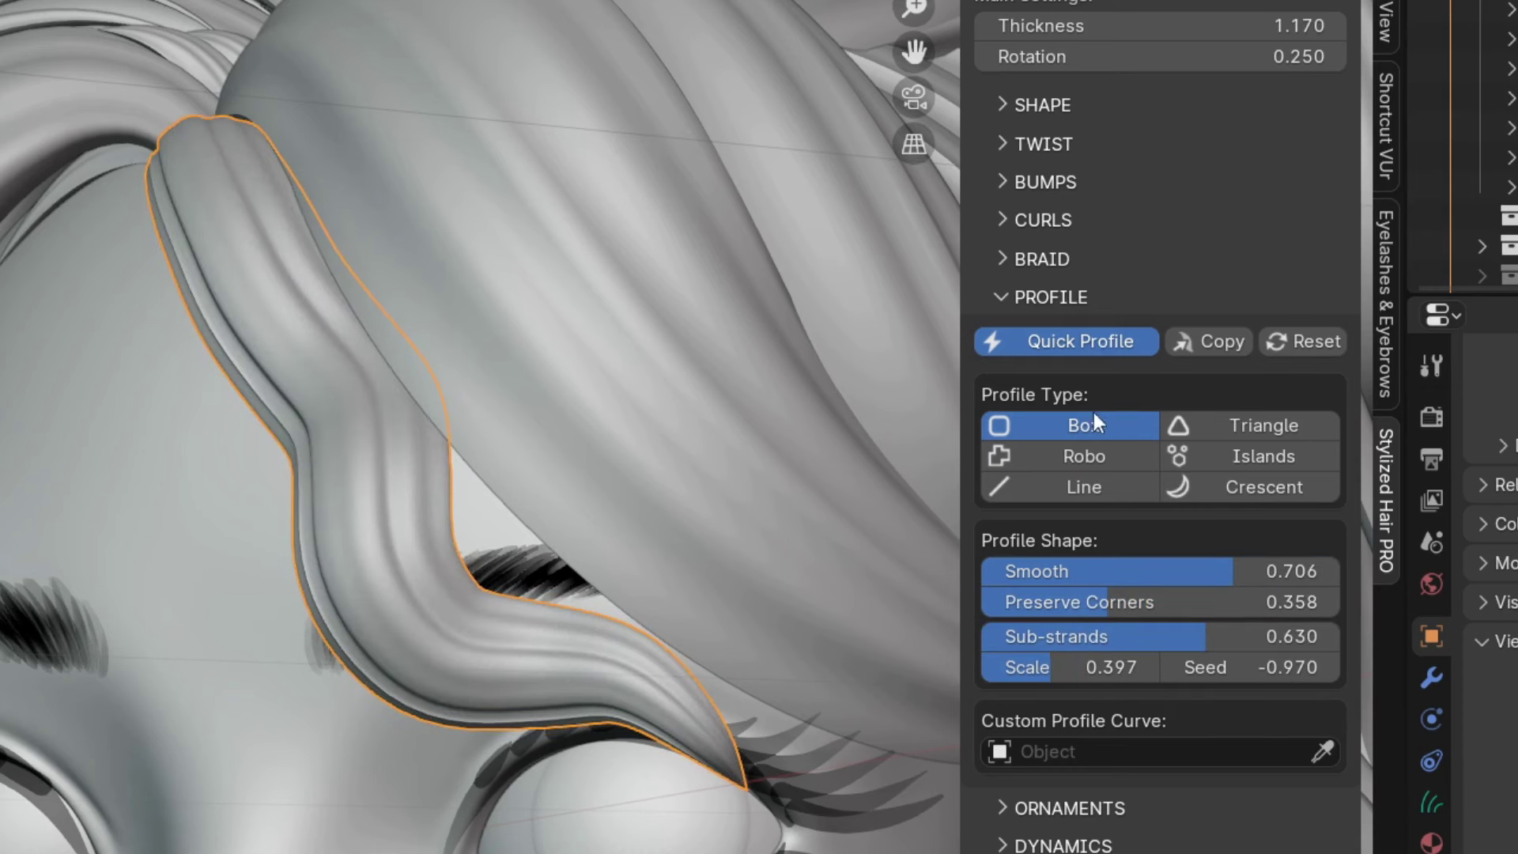
click(1094, 343)
click(1221, 425)
click(1237, 459)
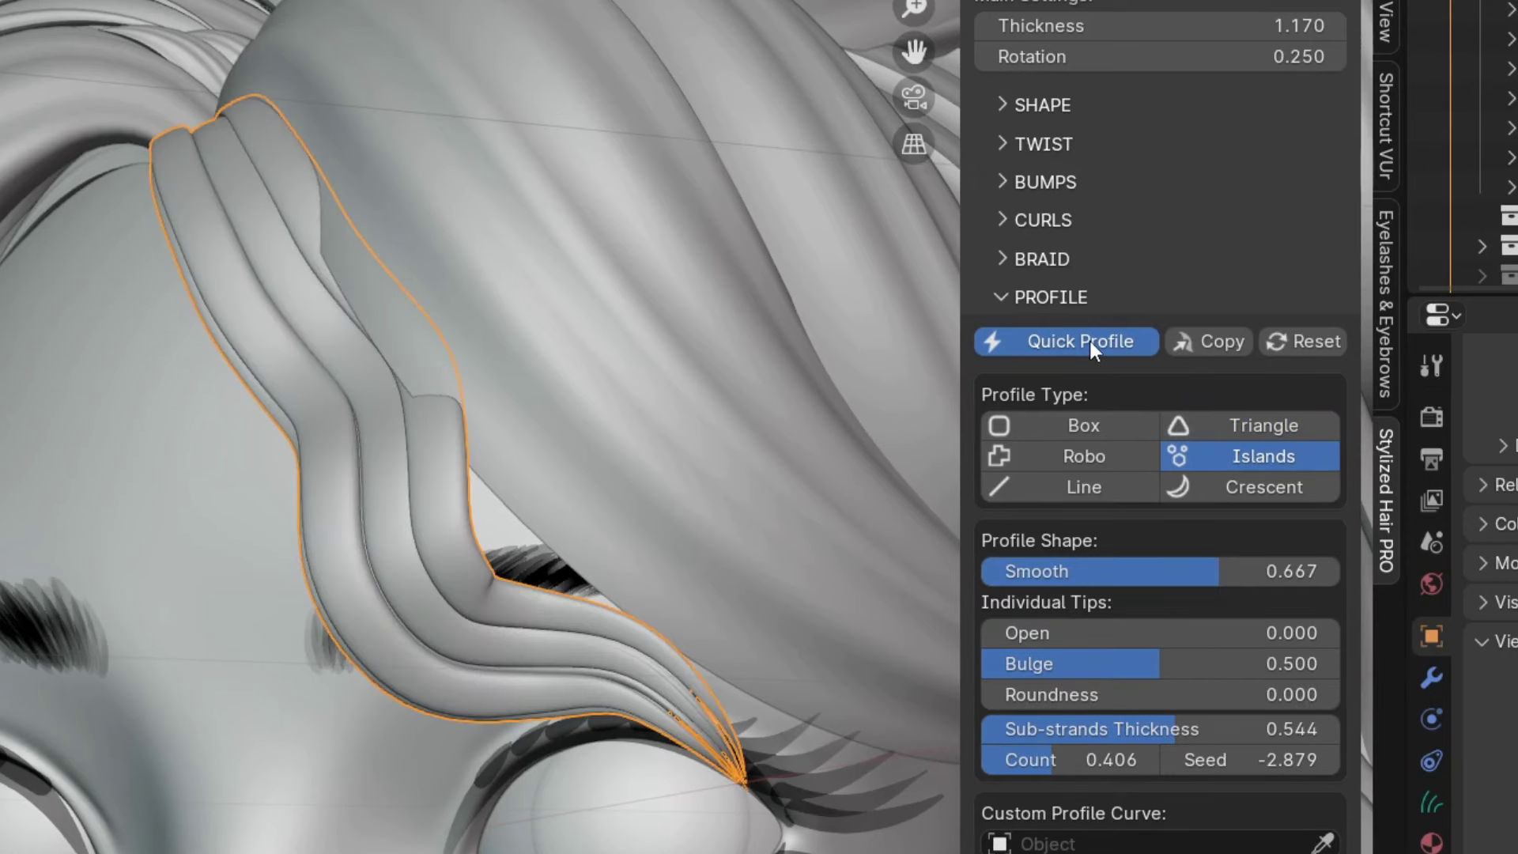
click(1090, 341)
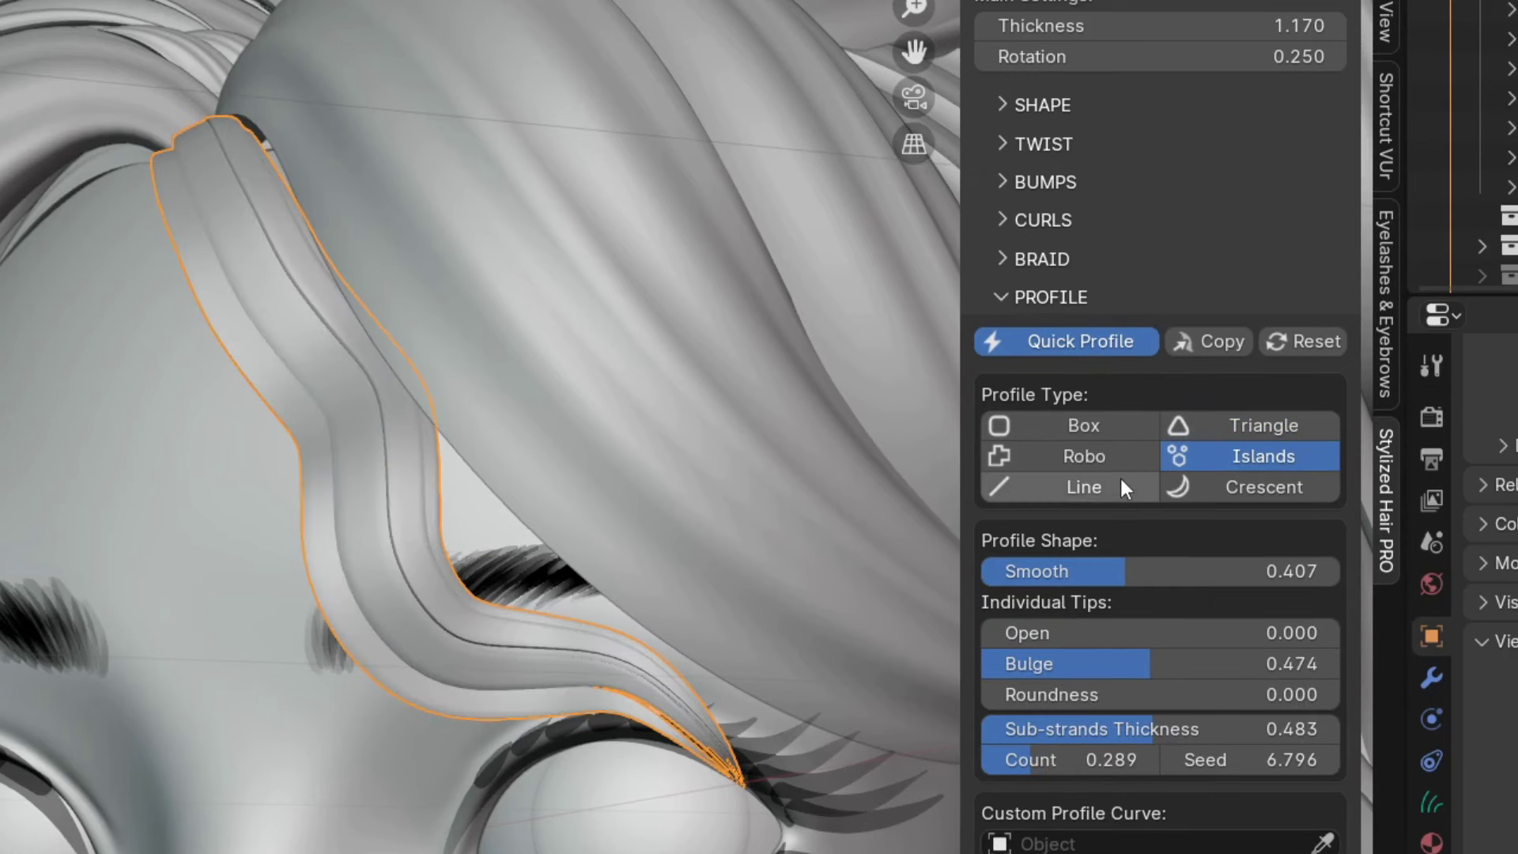
Try a randomized Line profile, then settle on a randomized Box profile.
click(1119, 483)
click(1095, 371)
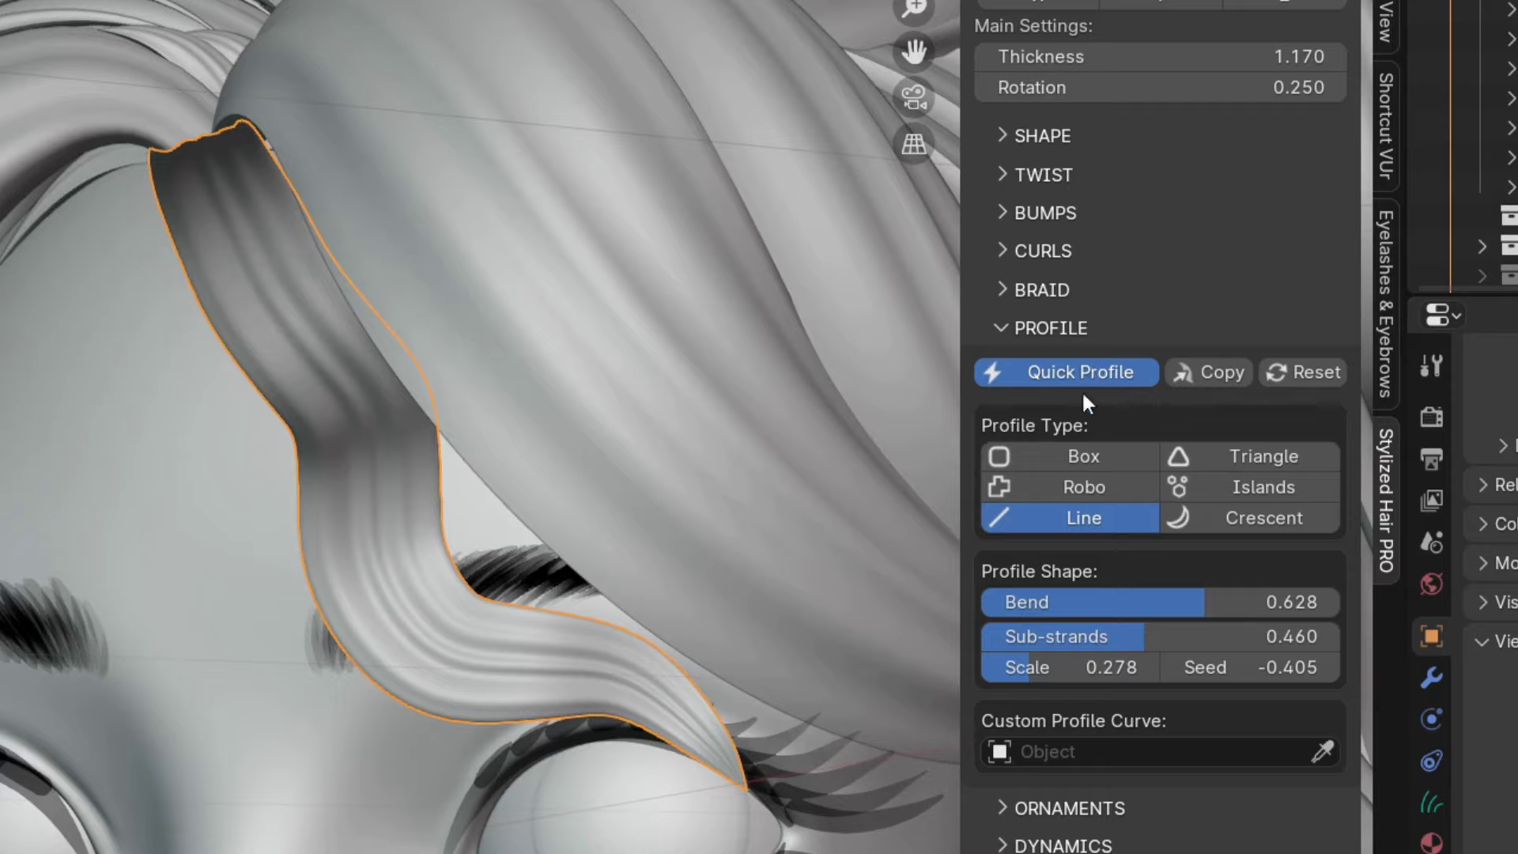
click(1080, 453)
click(1082, 369)
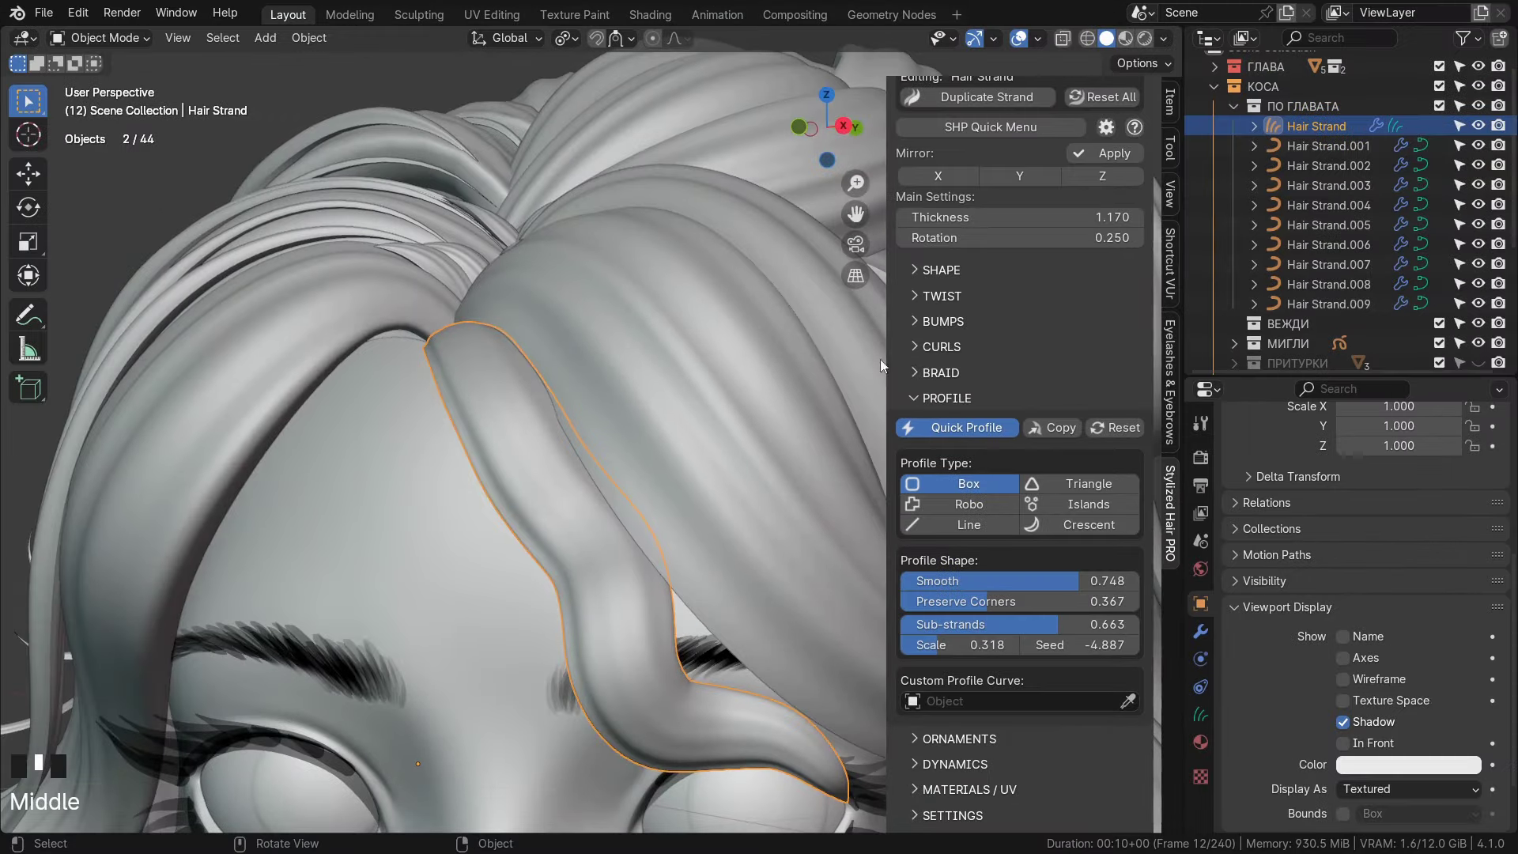
Thin the strand to thickness 1.000 and raise Sub-strands to add grooves.
drag(1021, 216, 948, 217)
middle_drag(664, 427, 600, 467)
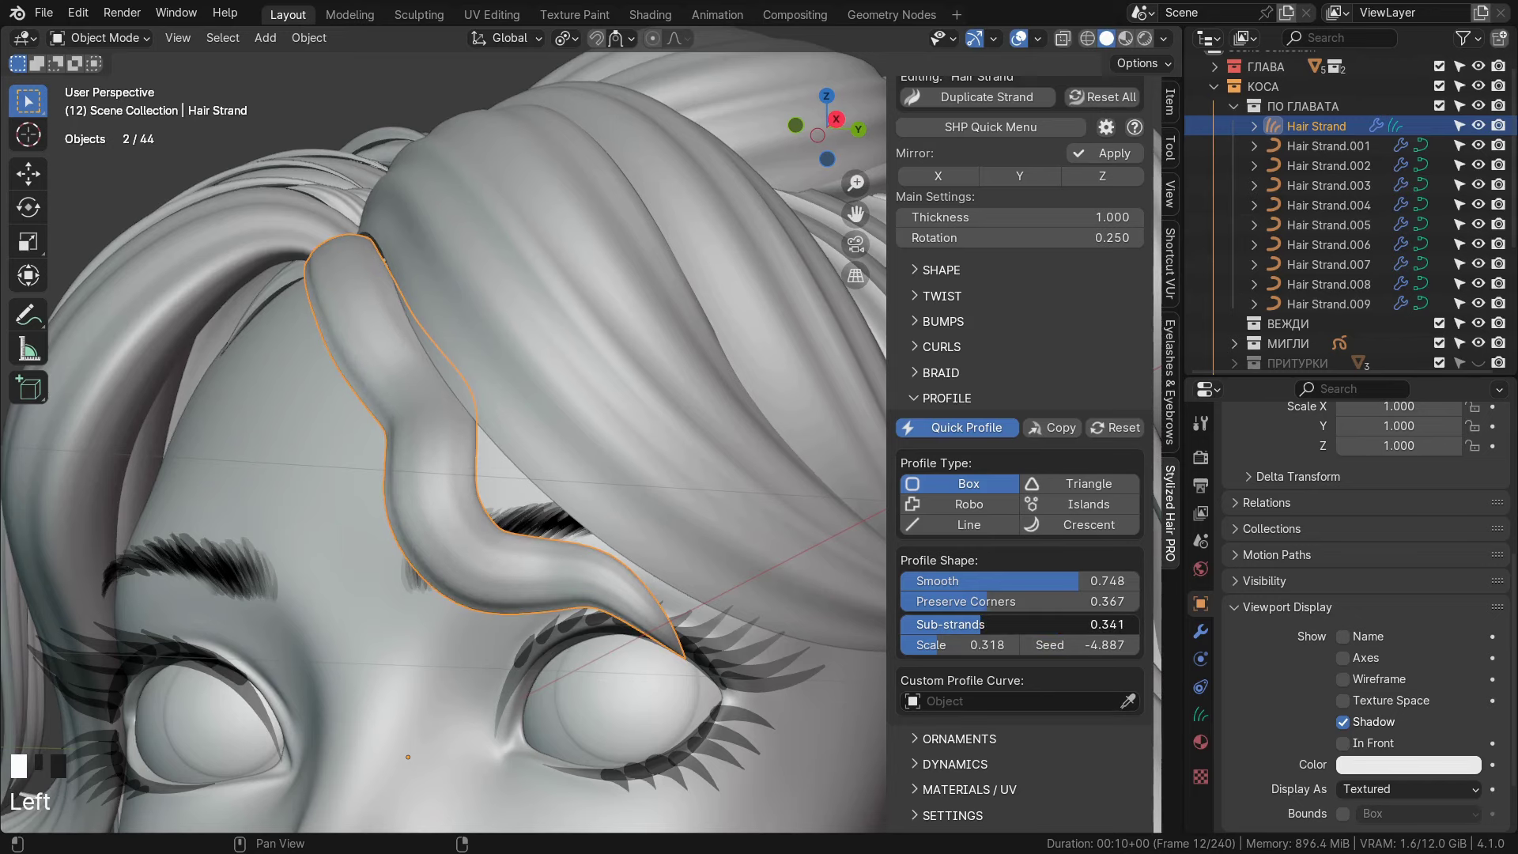
mouse_move(985, 624)
mouse_down()
mouse_move(1058, 623)
mouse_move(1073, 644)
mouse_move(1049, 644)
mouse_up()
scroll(485, 545, down, 5)
middle_drag(533, 554, 553, 634)
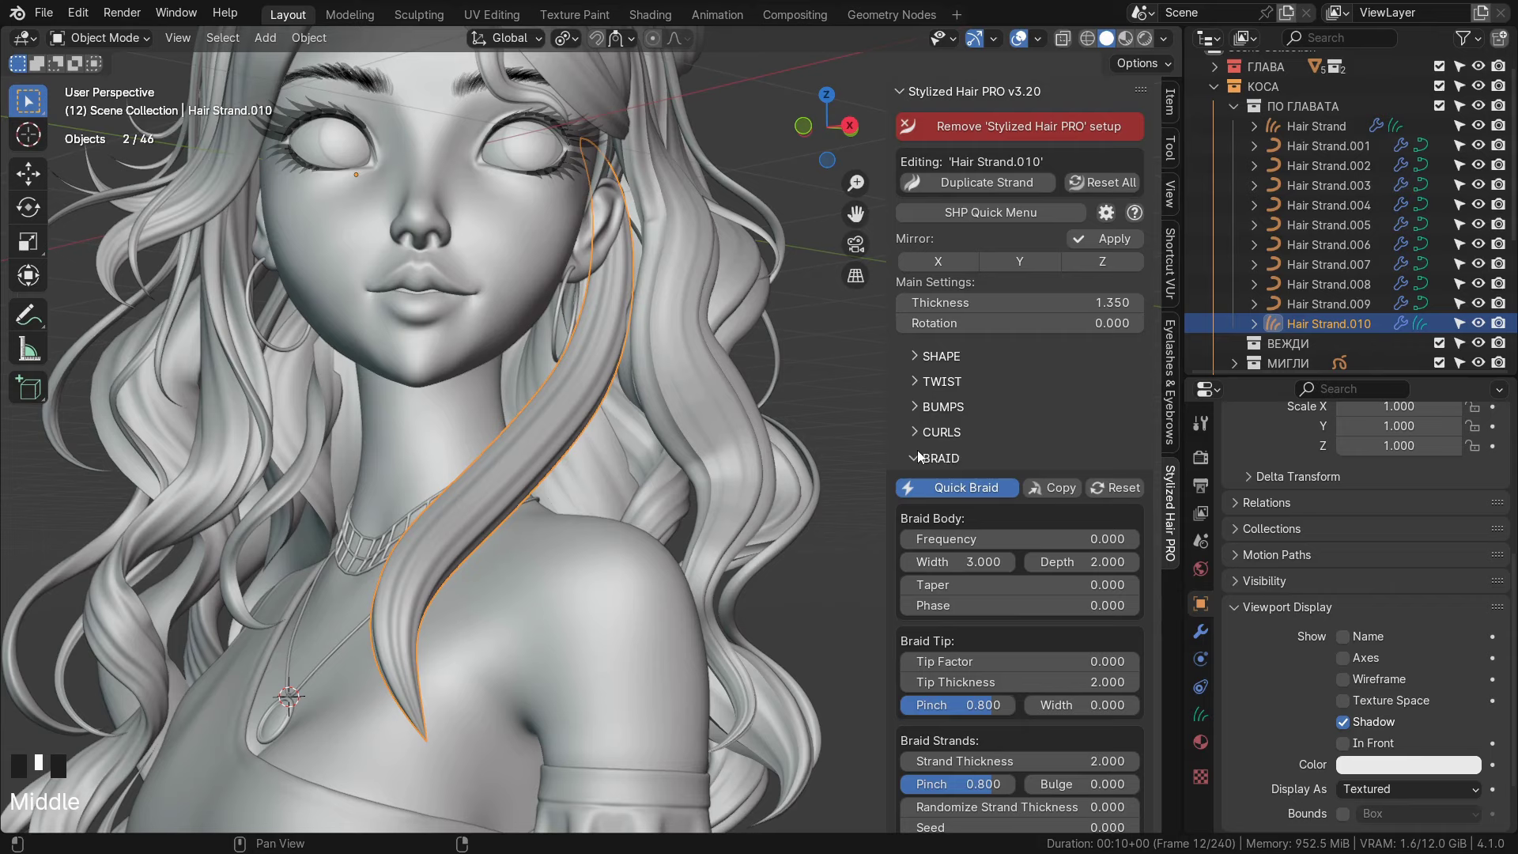
scroll(917, 449, down, 4)
mouse_move(759, 415)
middle_down()
mouse_move(730, 406)
mouse_move(760, 391)
mouse_move(787, 451)
mouse_move(765, 484)
mouse_move(762, 459)
middle_up()
Generate a randomized braid on the shoulder strand, regenerating it twice for new values.
click(948, 309)
click(993, 312)
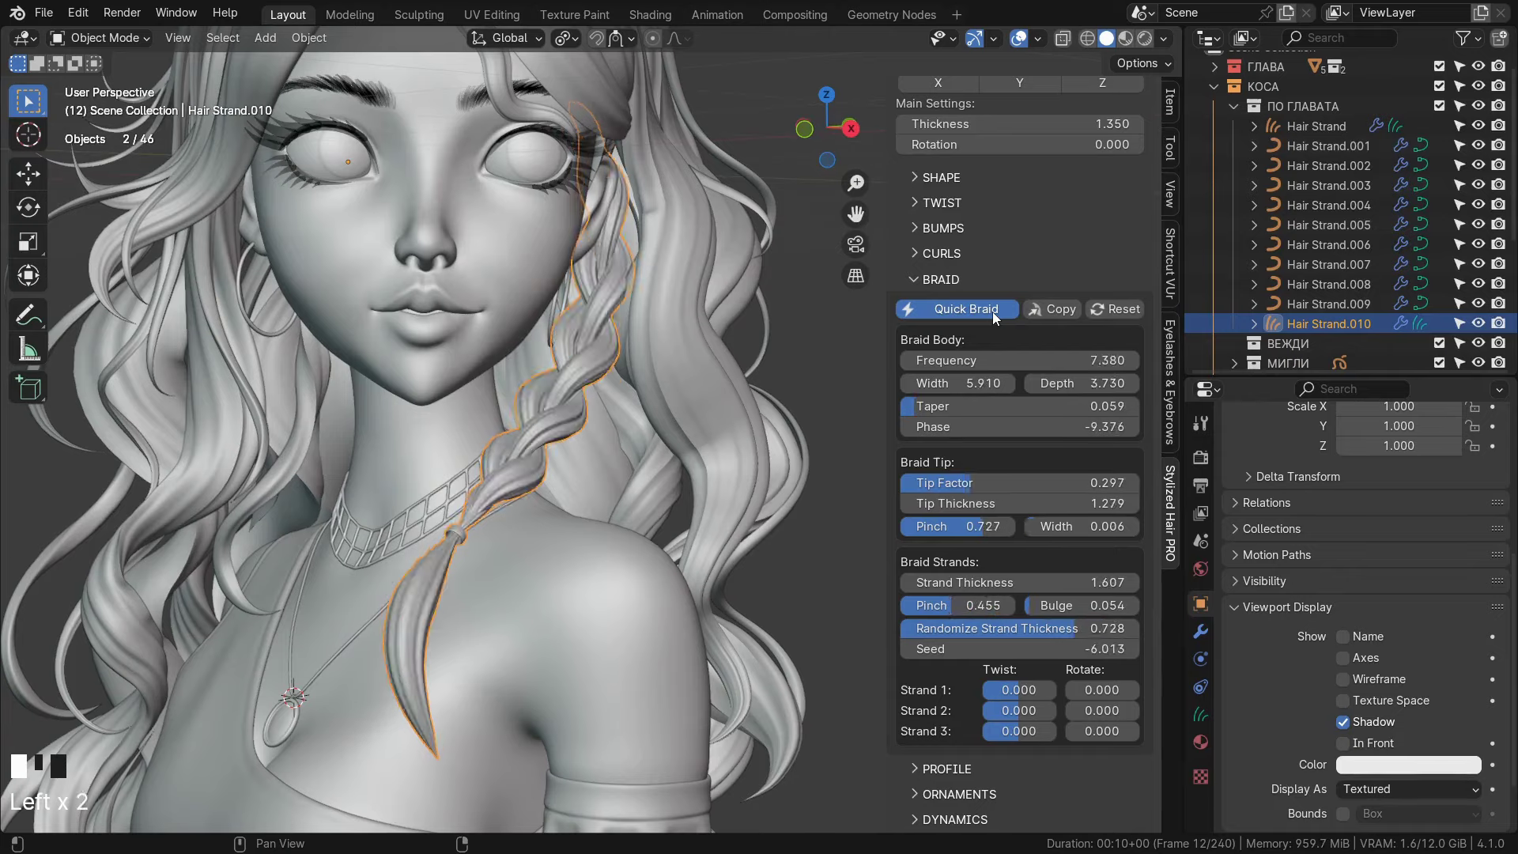
click(993, 312)
mouse_move(759, 475)
middle_down()
mouse_move(698, 506)
mouse_move(617, 507)
mouse_move(672, 407)
mouse_move(630, 535)
middle_up()
Preview the braid in Rendered shading, then return to Solid shading.
key(z)
click(615, 417)
key(z)
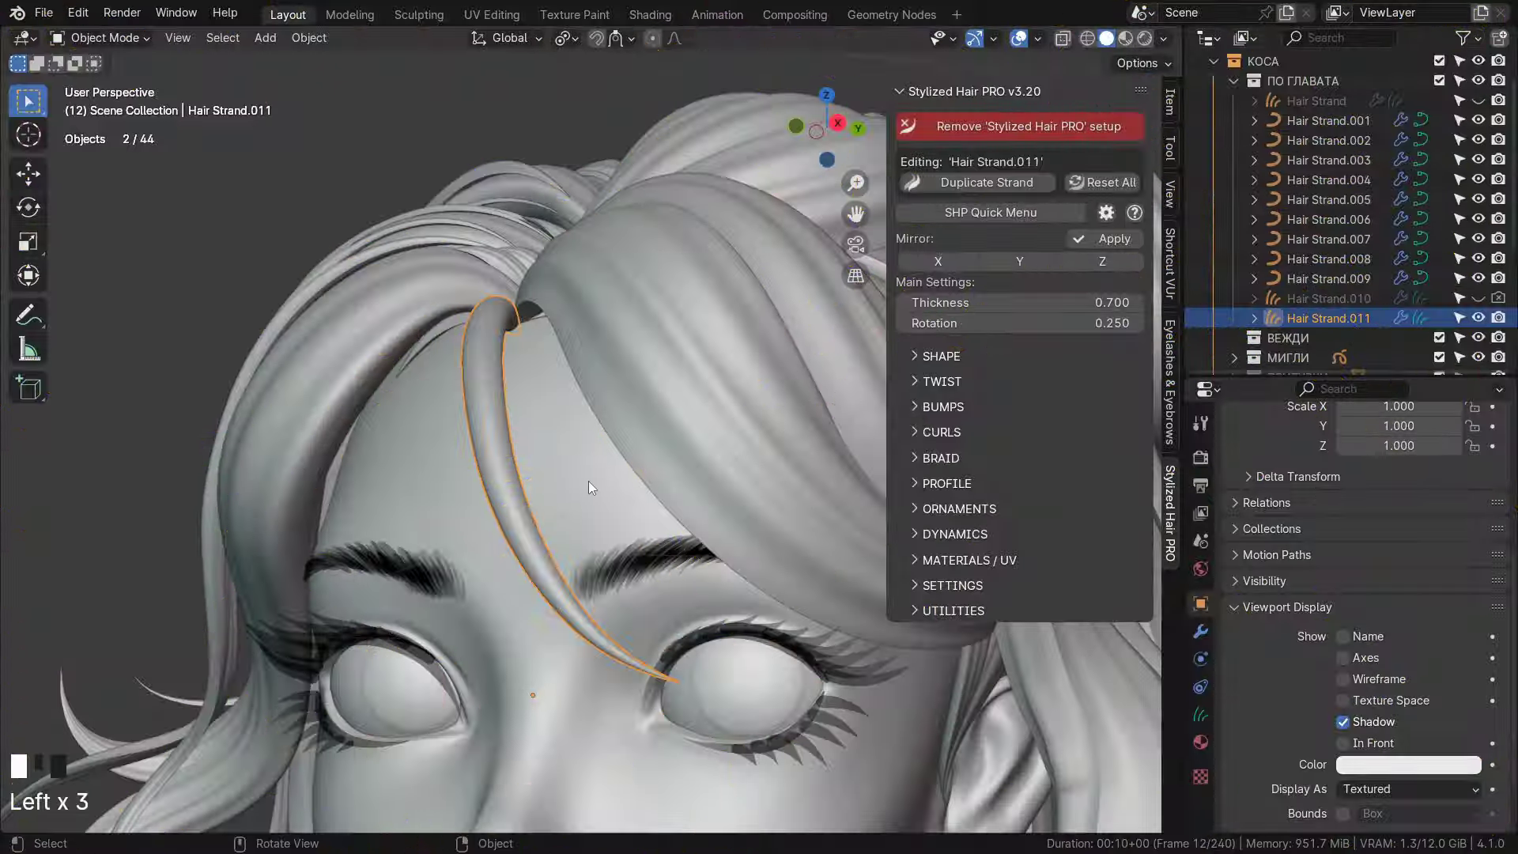
Expand the curl settings and add curl noise with a new noise seed.
click(913, 432)
scroll(909, 432, down, 3)
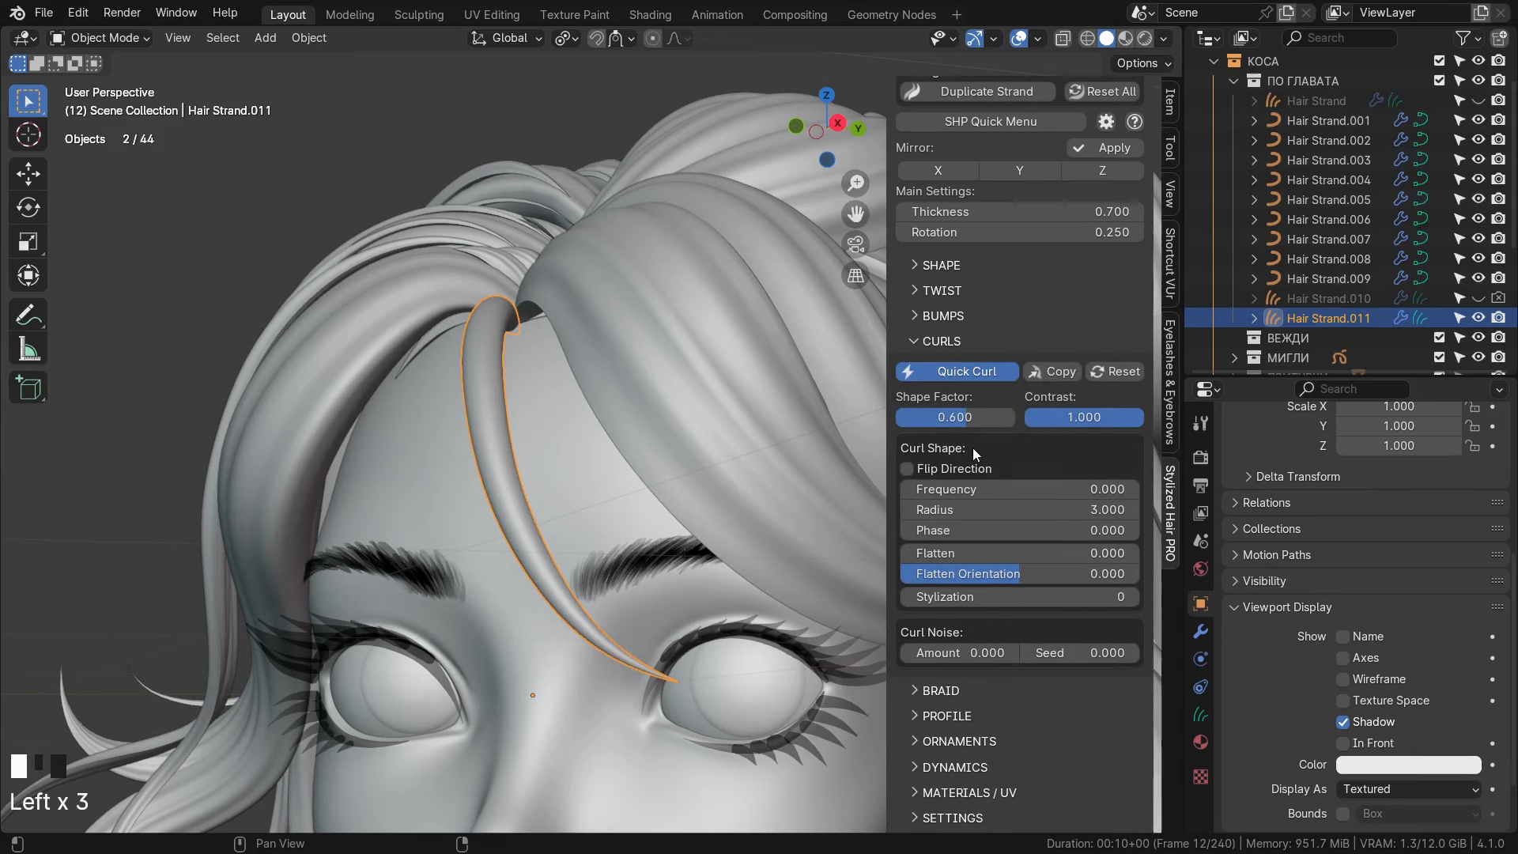
drag(997, 489, 1116, 489)
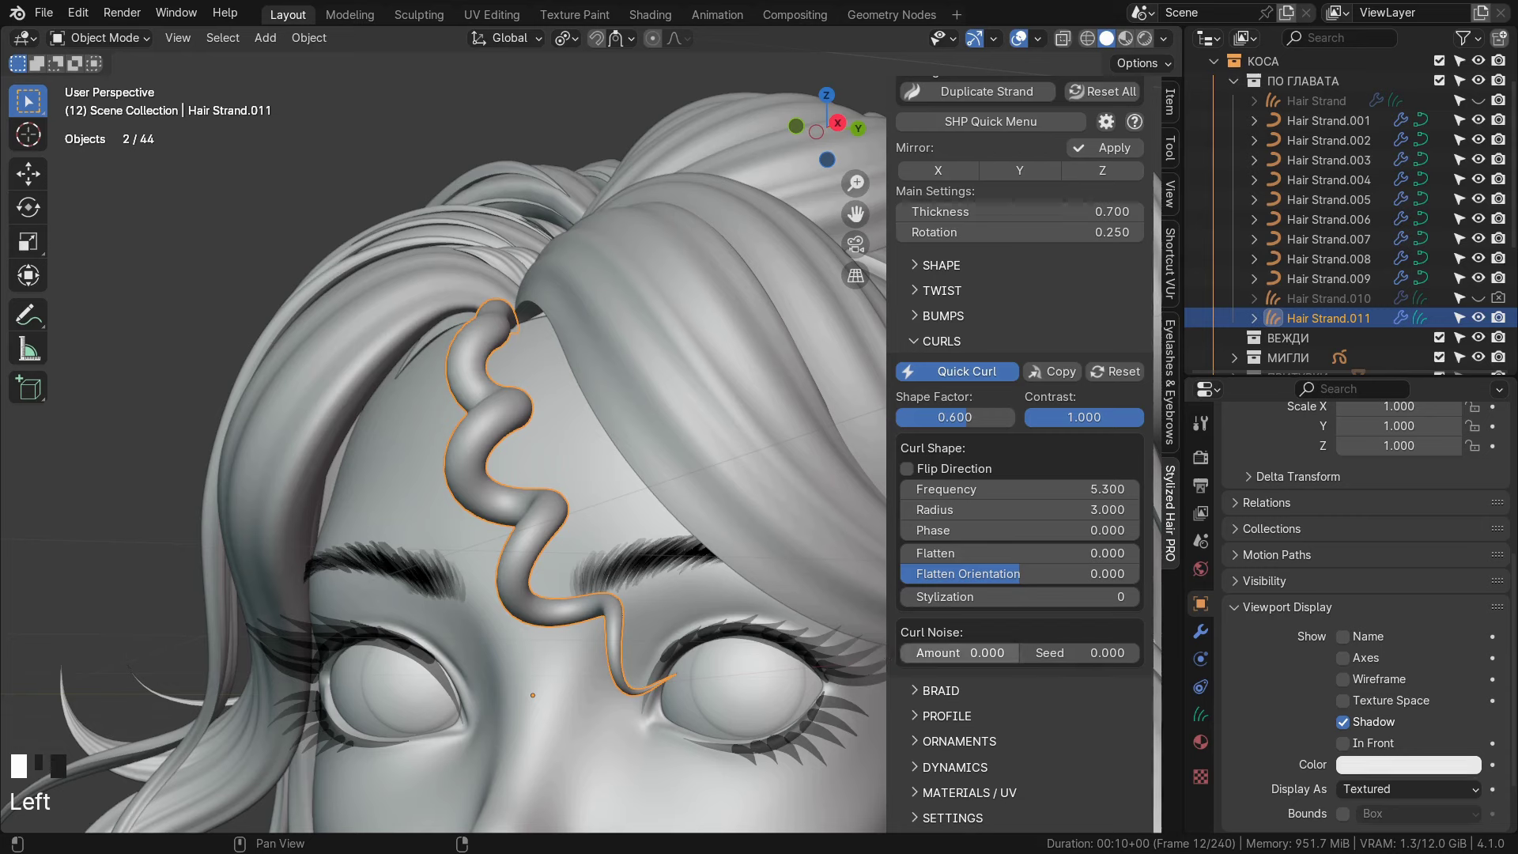
mouse_move(984, 652)
mouse_down()
mouse_move(1103, 653)
mouse_move(1056, 652)
mouse_up()
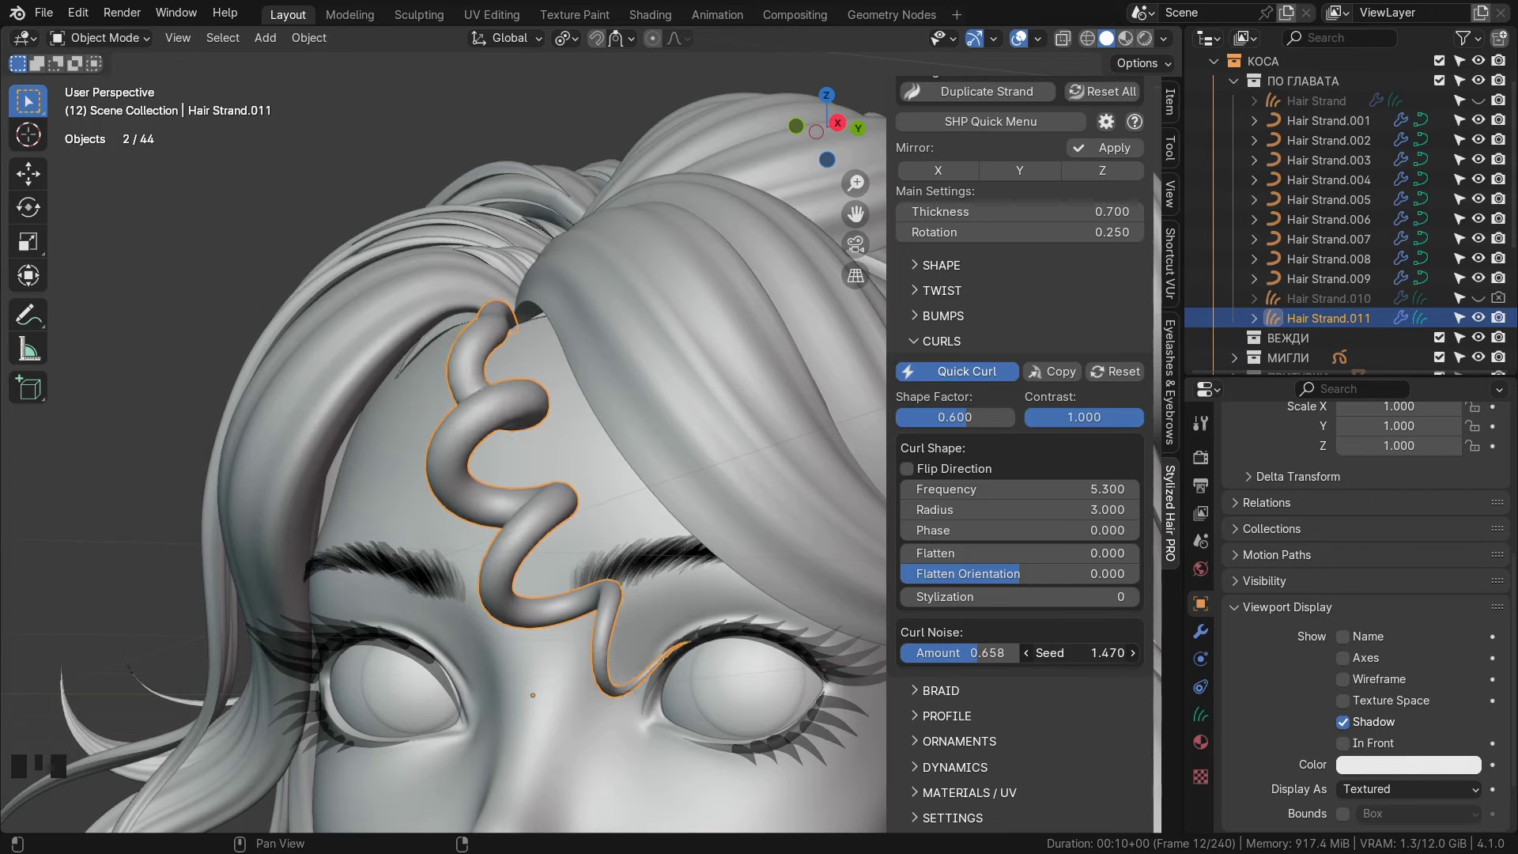
mouse_move(630, 606)
middle_down()
mouse_move(653, 610)
mouse_move(609, 565)
middle_up()
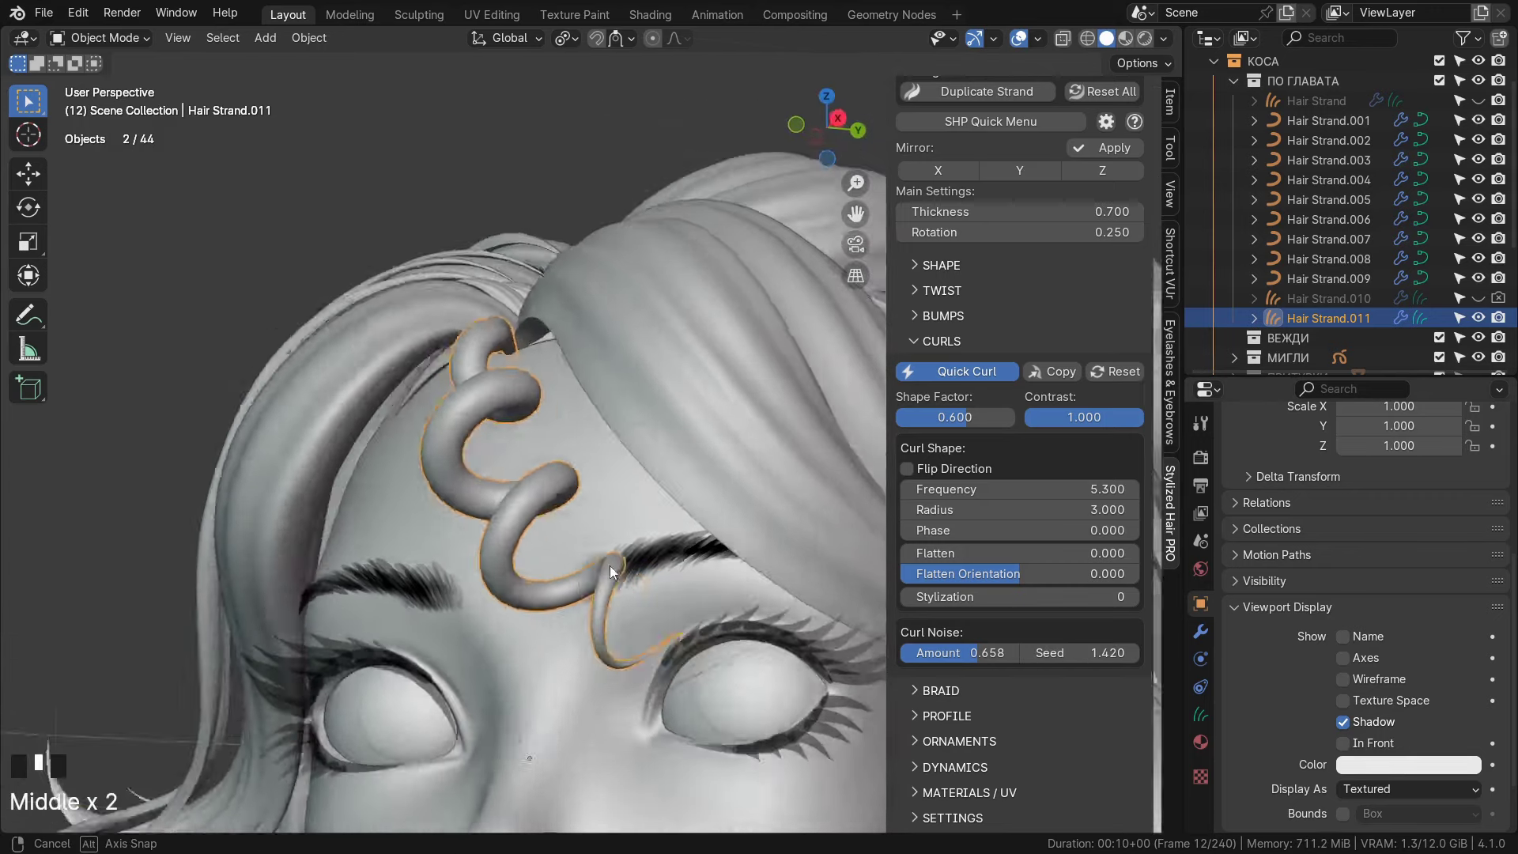
scroll(582, 510, up, 2)
middle_drag(582, 512, 535, 477)
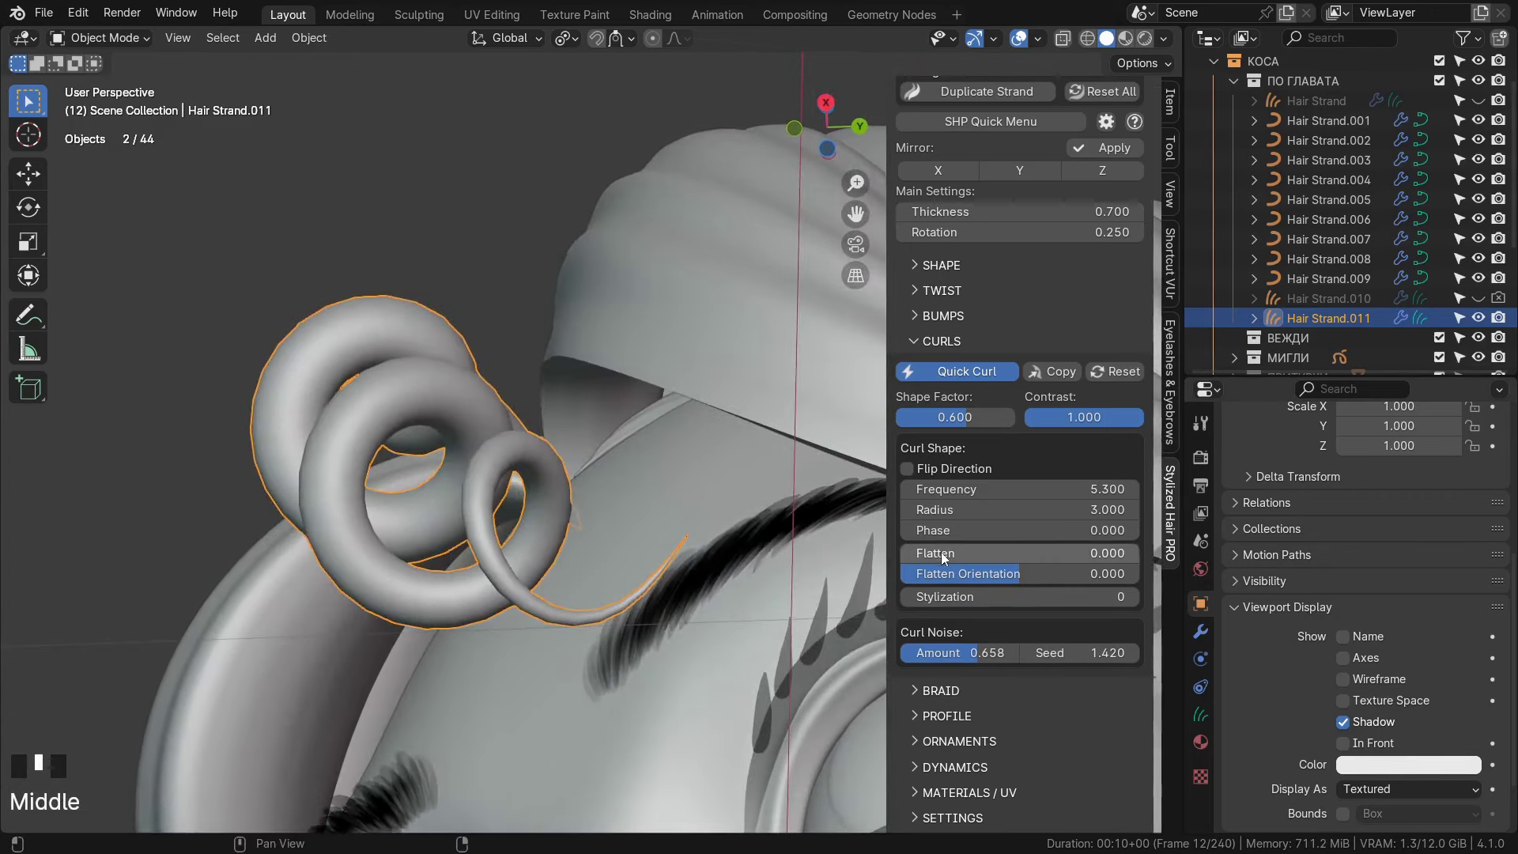
Test flattening the curls at about half with orientation 0.253, then remove the flattening.
drag(941, 551, 1008, 551)
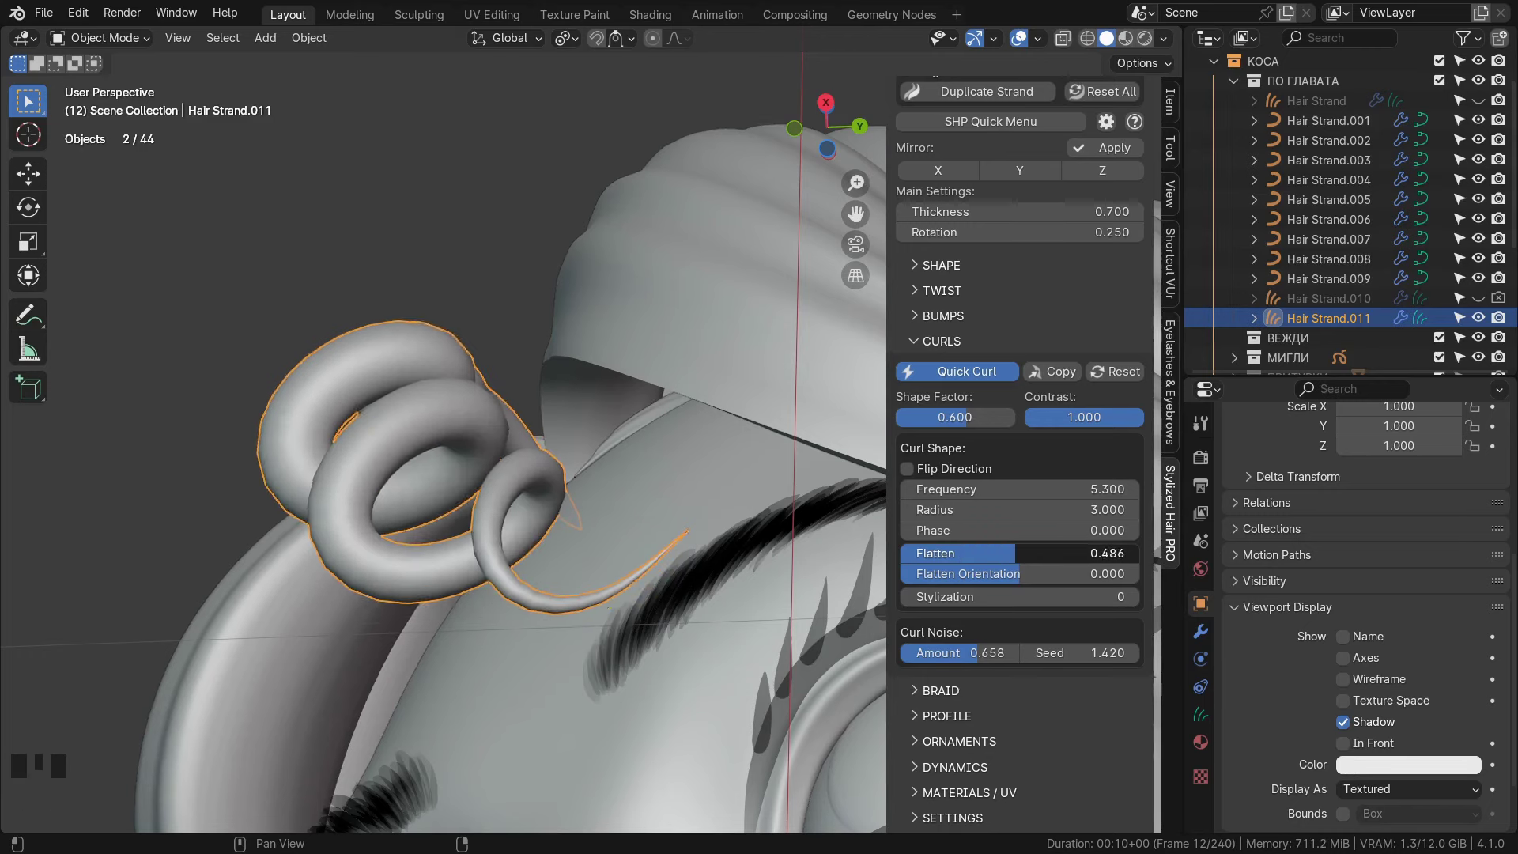
middle_drag(771, 523, 833, 535)
mouse_move(967, 573)
mouse_down()
mouse_move(937, 573)
mouse_move(1020, 573)
mouse_up()
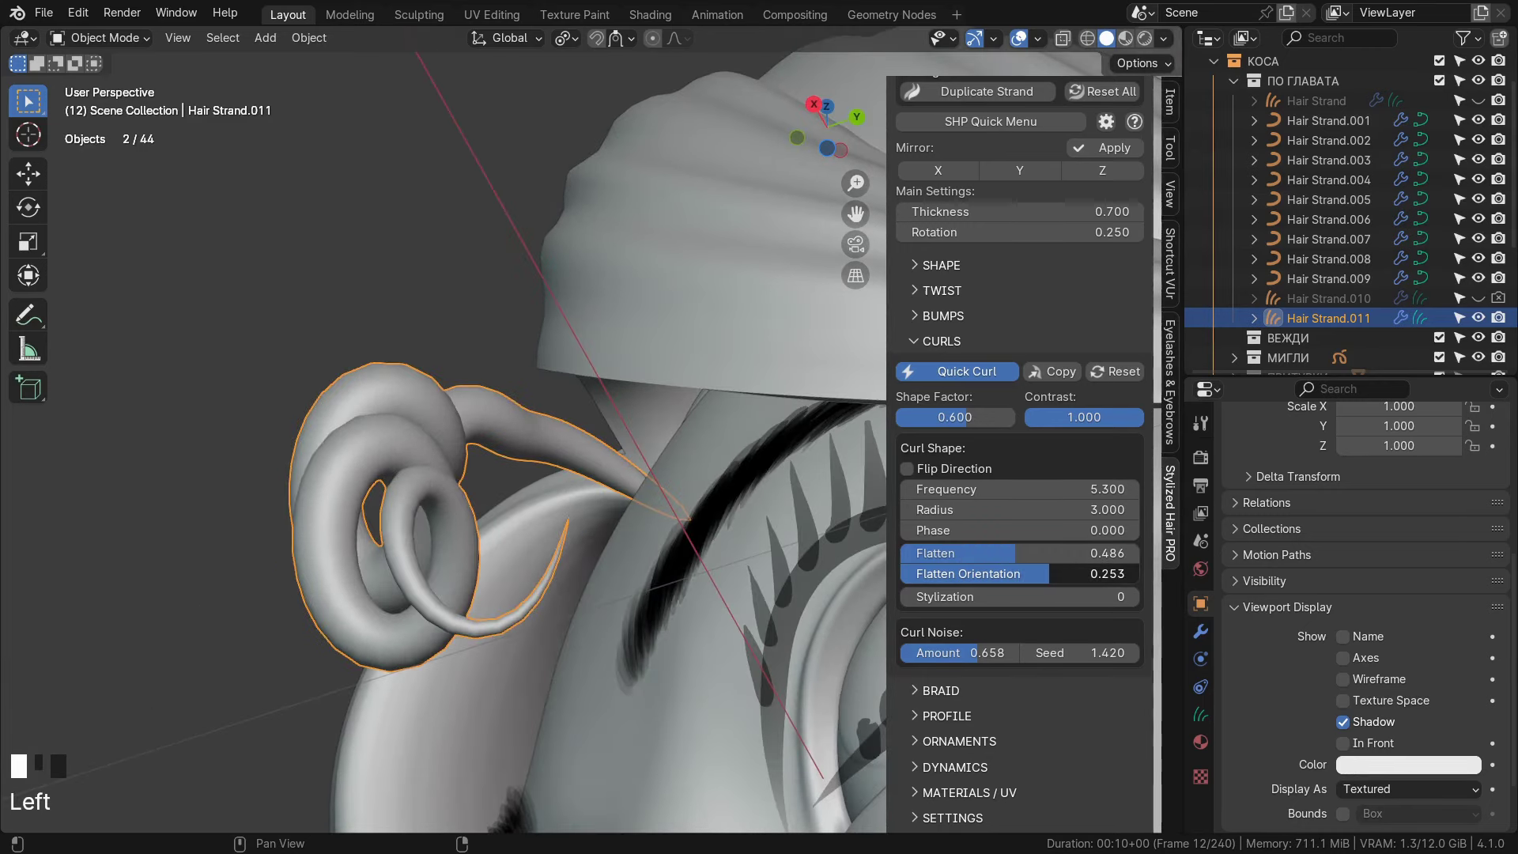
middle_drag(713, 559, 639, 563)
mouse_move(1015, 575)
mouse_down()
mouse_move(1043, 553)
mouse_move(950, 553)
mouse_up()
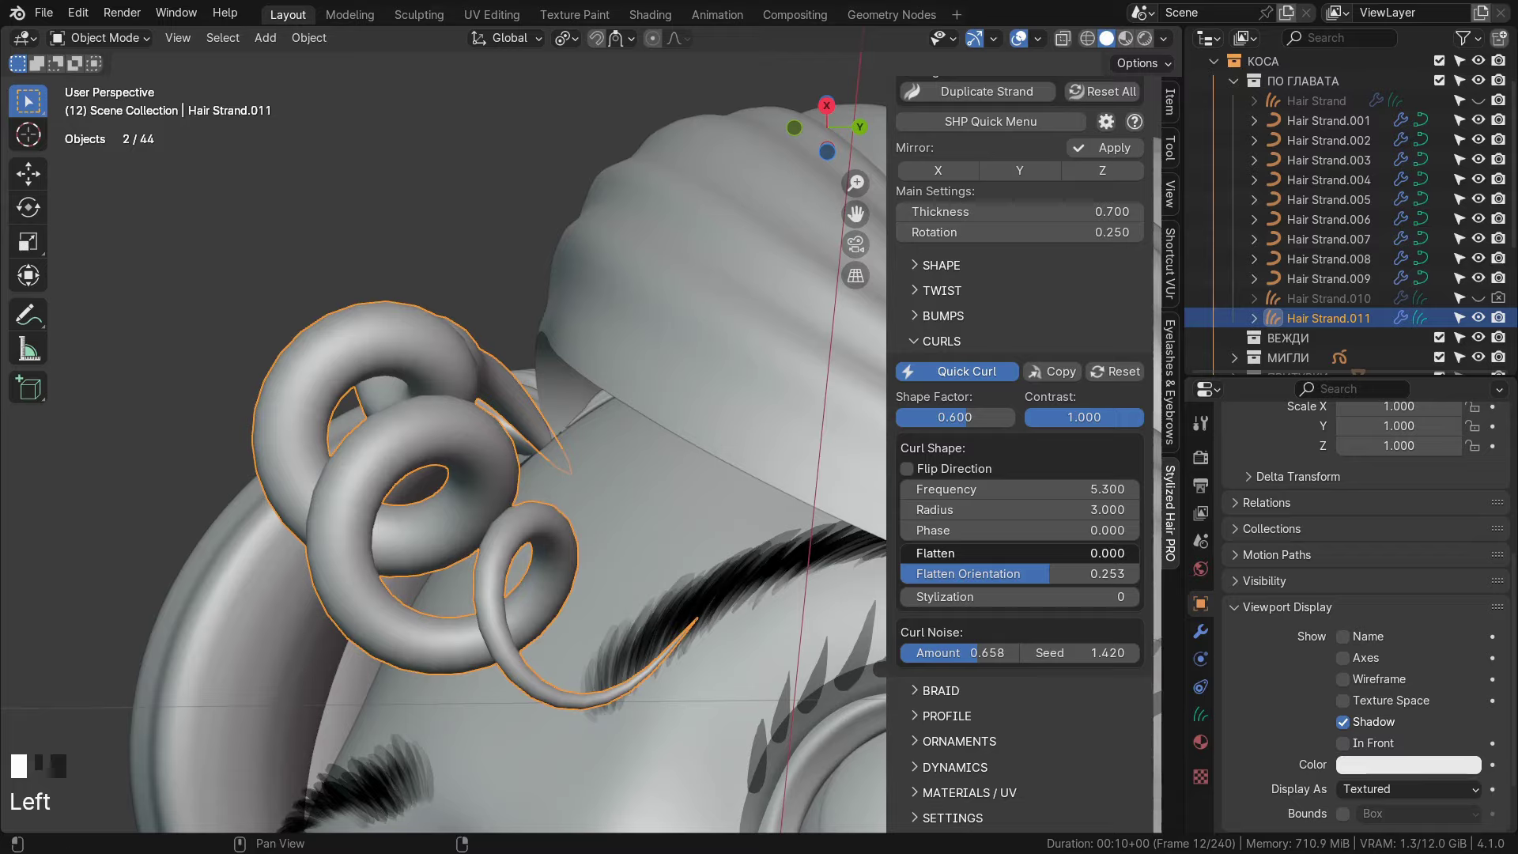
middle_drag(712, 569, 620, 583)
scroll(666, 602, down, 2)
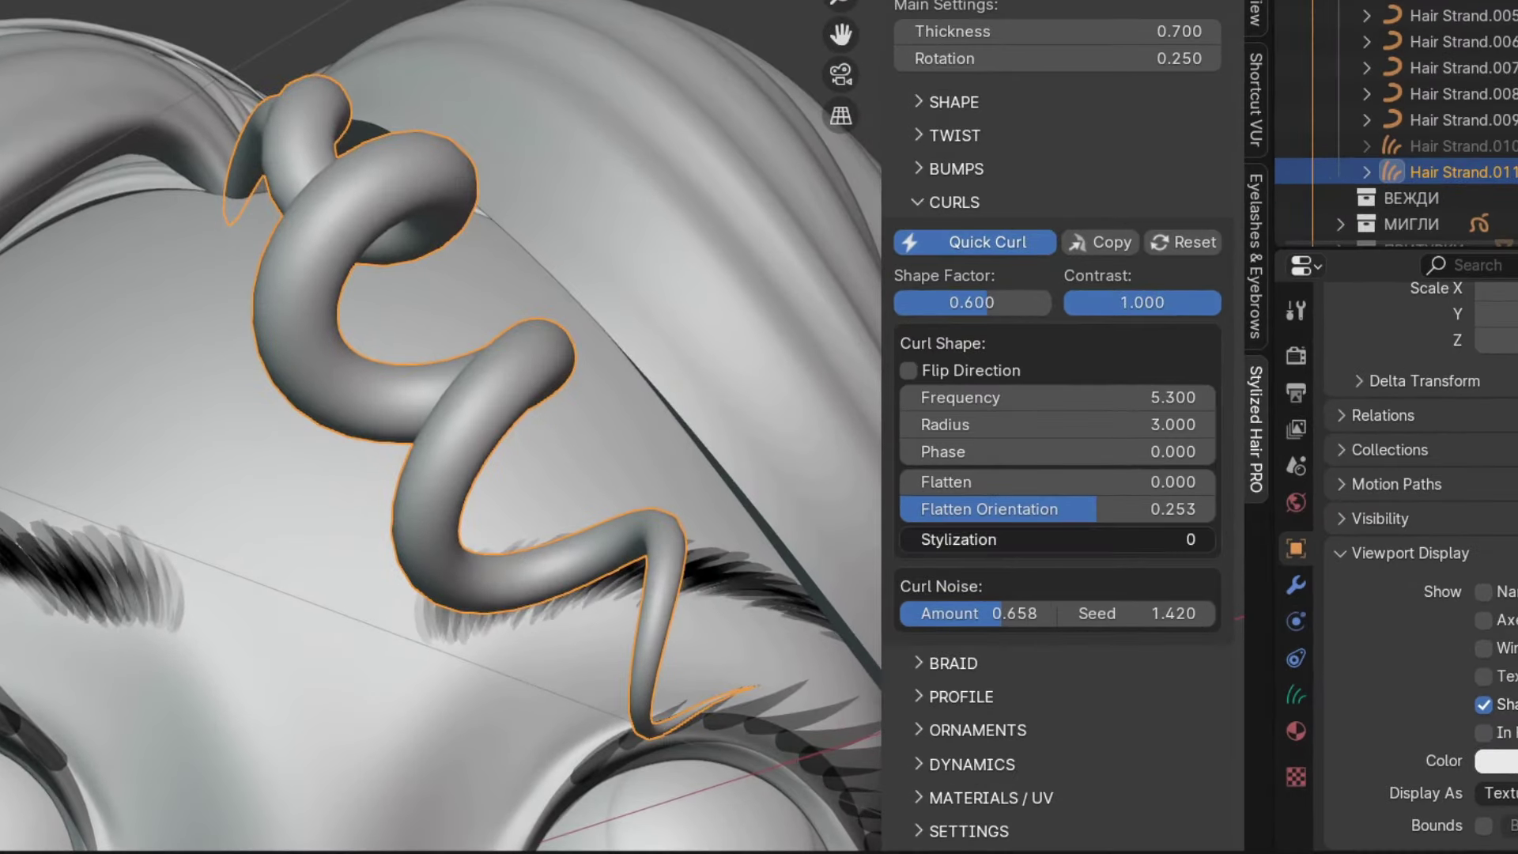
Try curl stylization 3, then settle on stylization 2.
drag(1019, 540, 1104, 540)
middle_drag(771, 474, 723, 463)
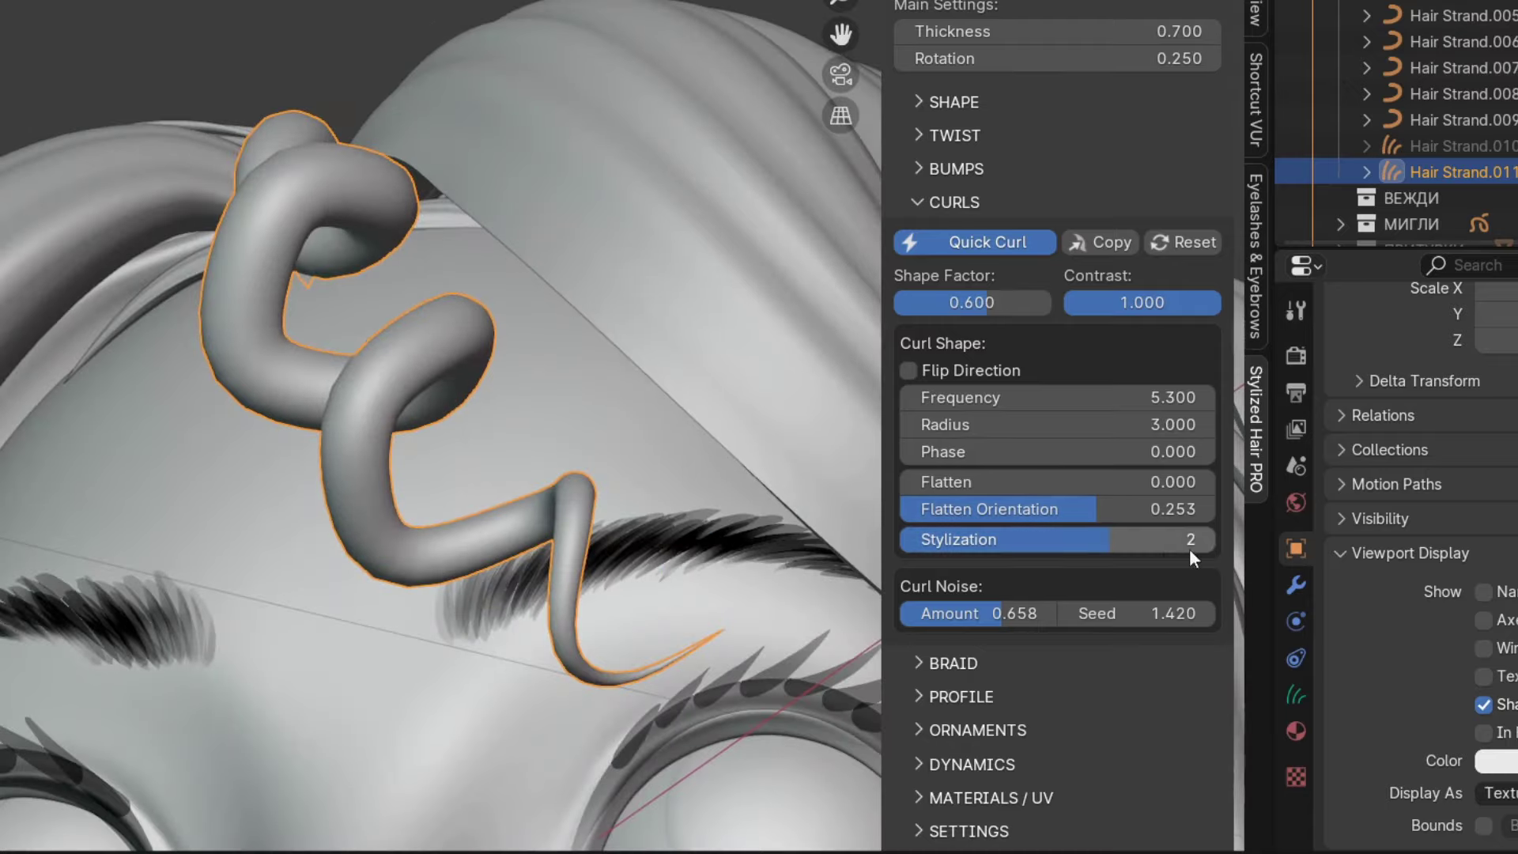
drag(1108, 539, 1174, 539)
middle_drag(831, 497, 637, 536)
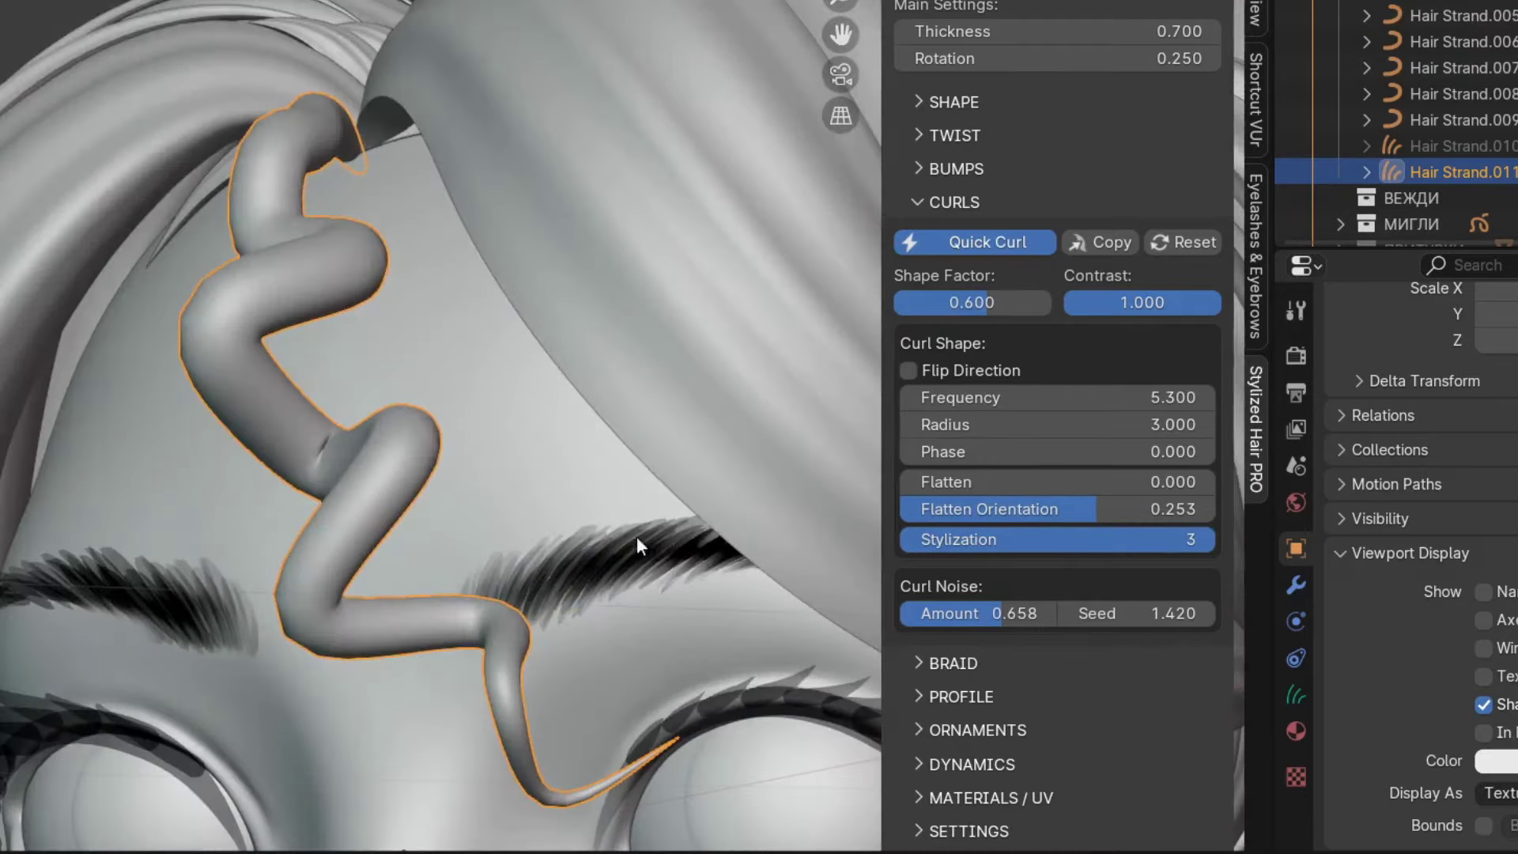
drag(1174, 539, 1109, 540)
mouse_move(736, 510)
middle_down()
mouse_move(542, 509)
mouse_move(740, 488)
middle_up()
scroll(540, 508, down, 2)
scroll(558, 515, down, 2)
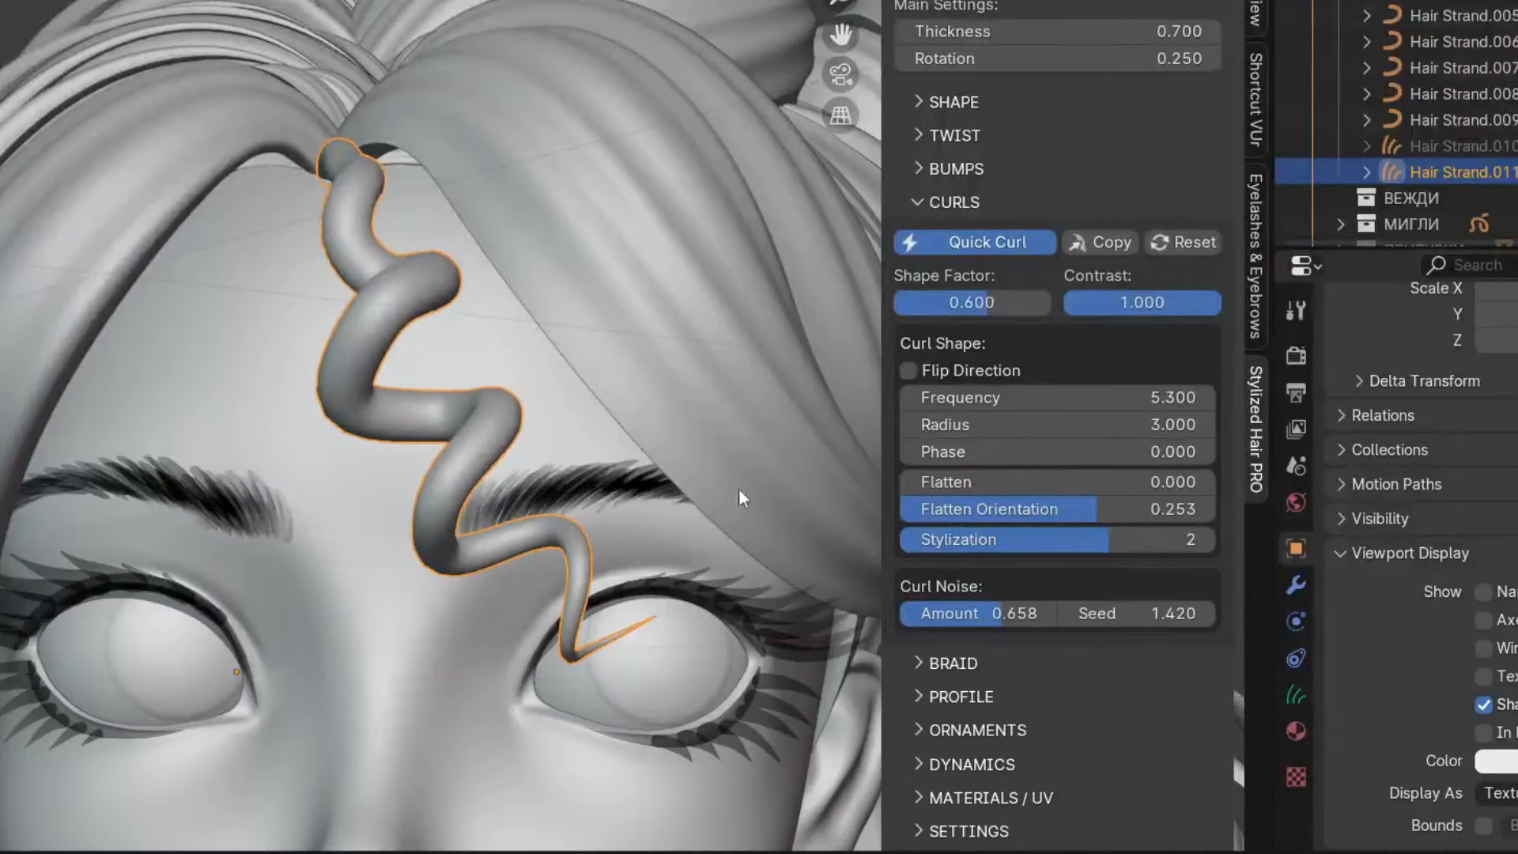
Randomize the curl settings three times.
click(976, 243)
click(981, 244)
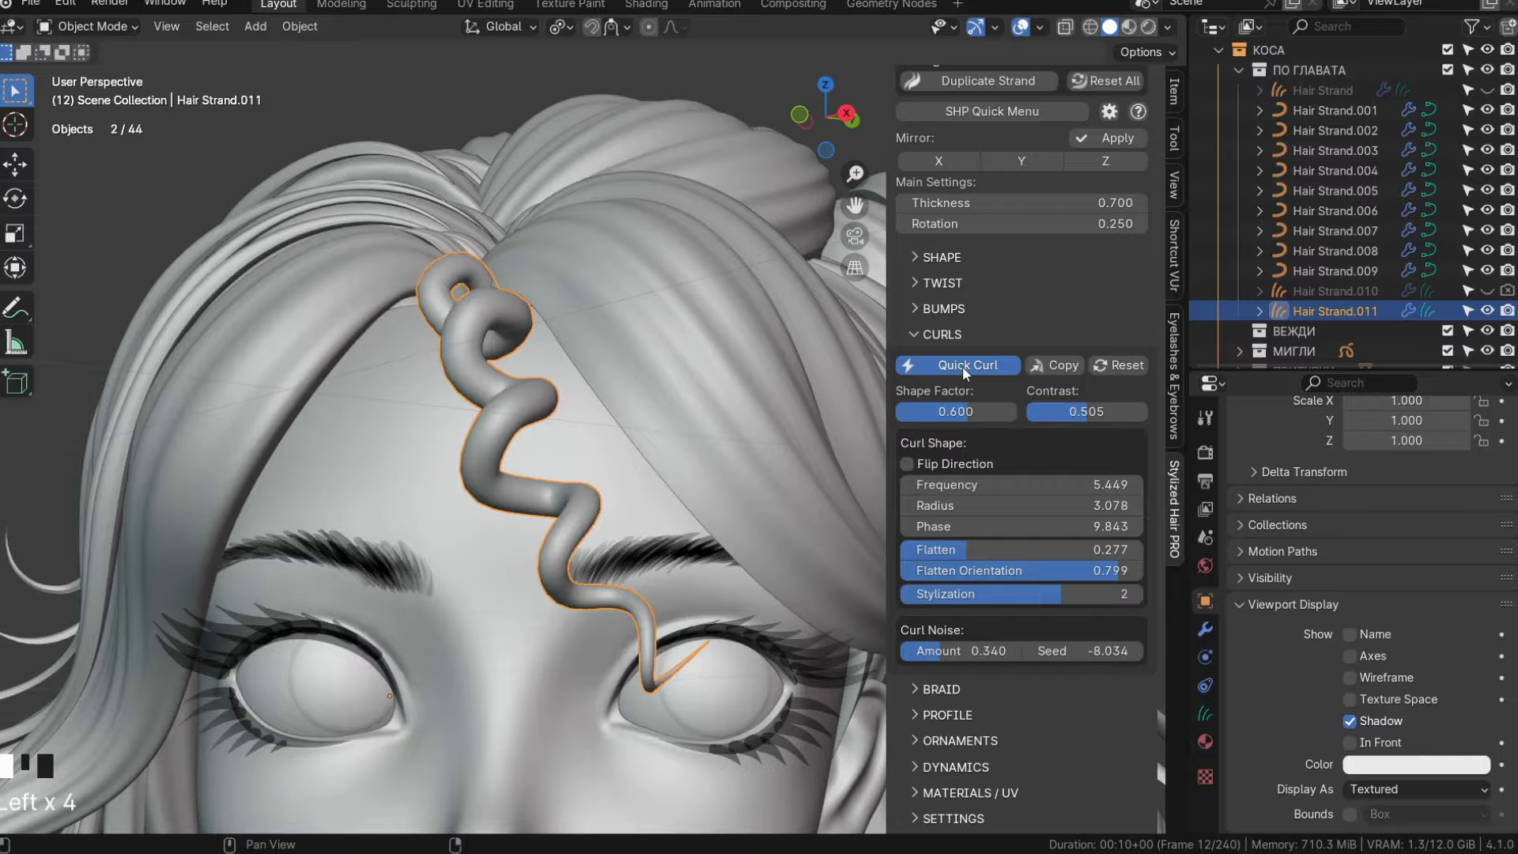
click(961, 369)
Randomize the curls once more, shift the phase to about 1.35, and collapse CURLS.
click(962, 374)
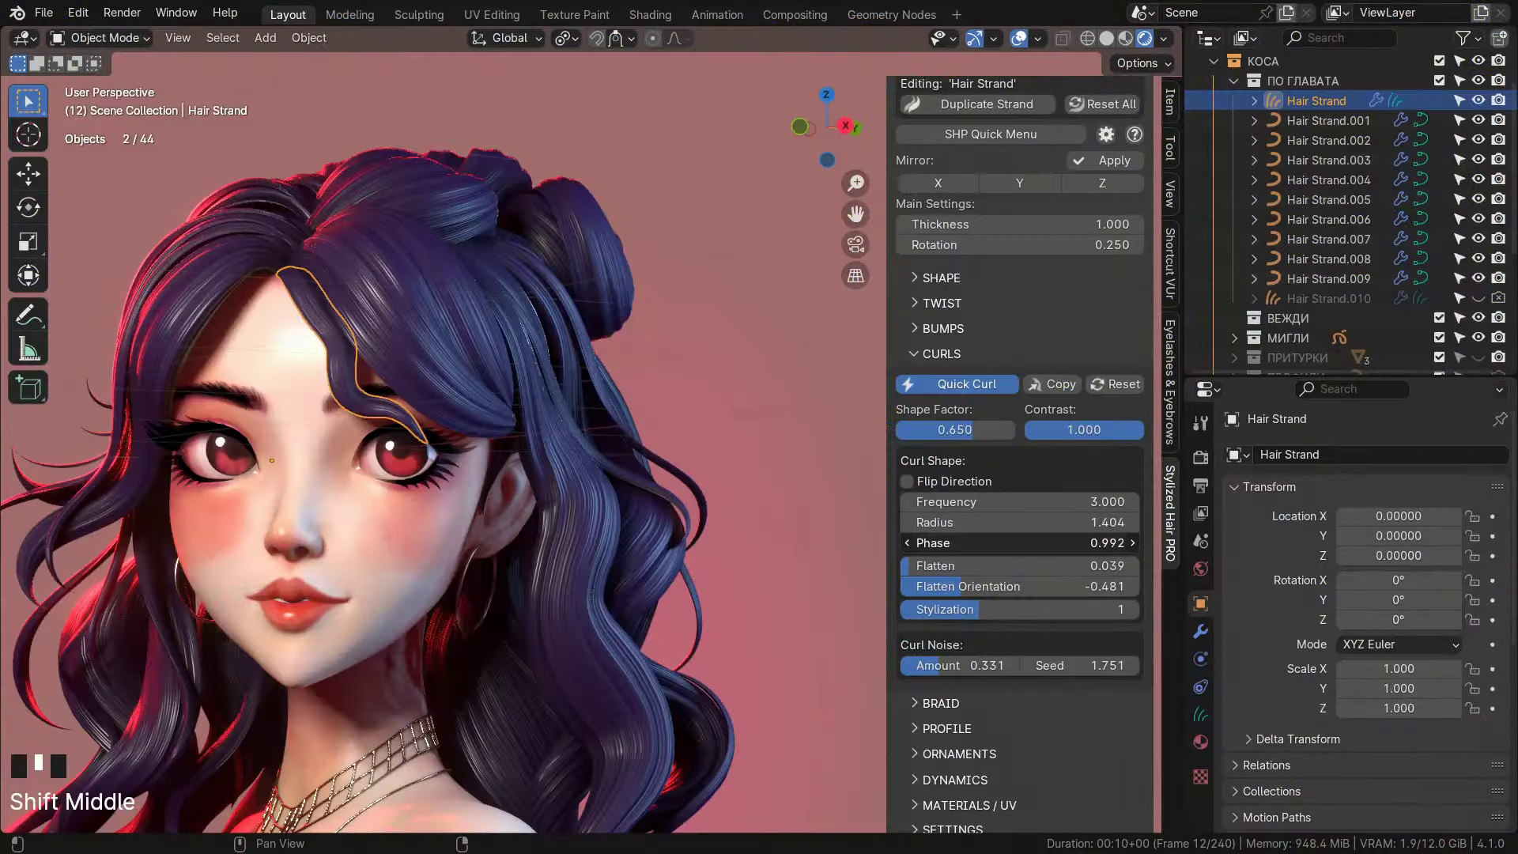
mouse_move(937, 543)
mouse_down()
mouse_move(1043, 542)
mouse_move(985, 542)
mouse_up()
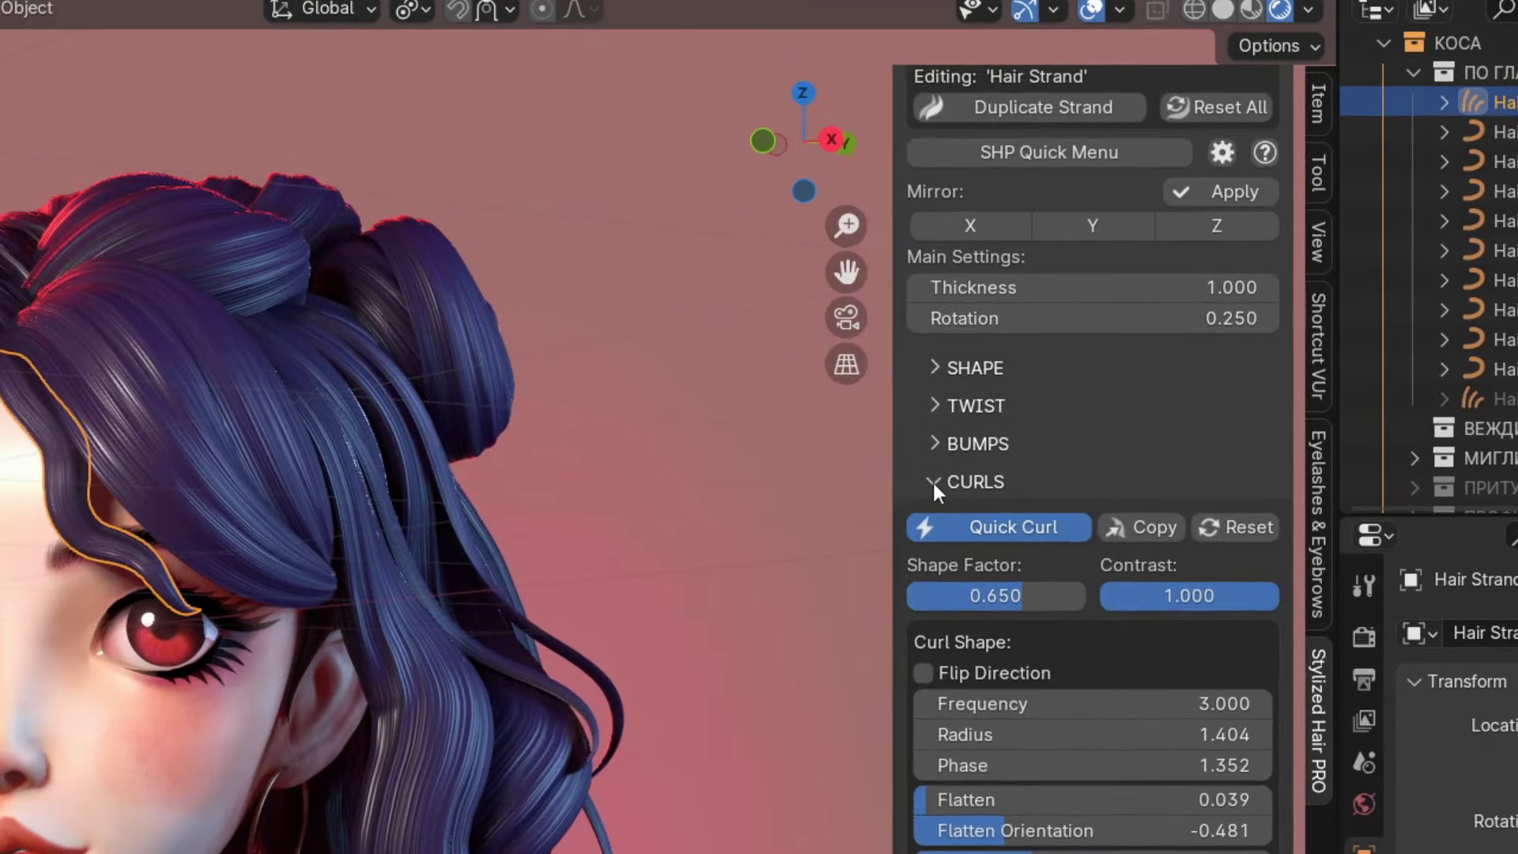
click(933, 478)
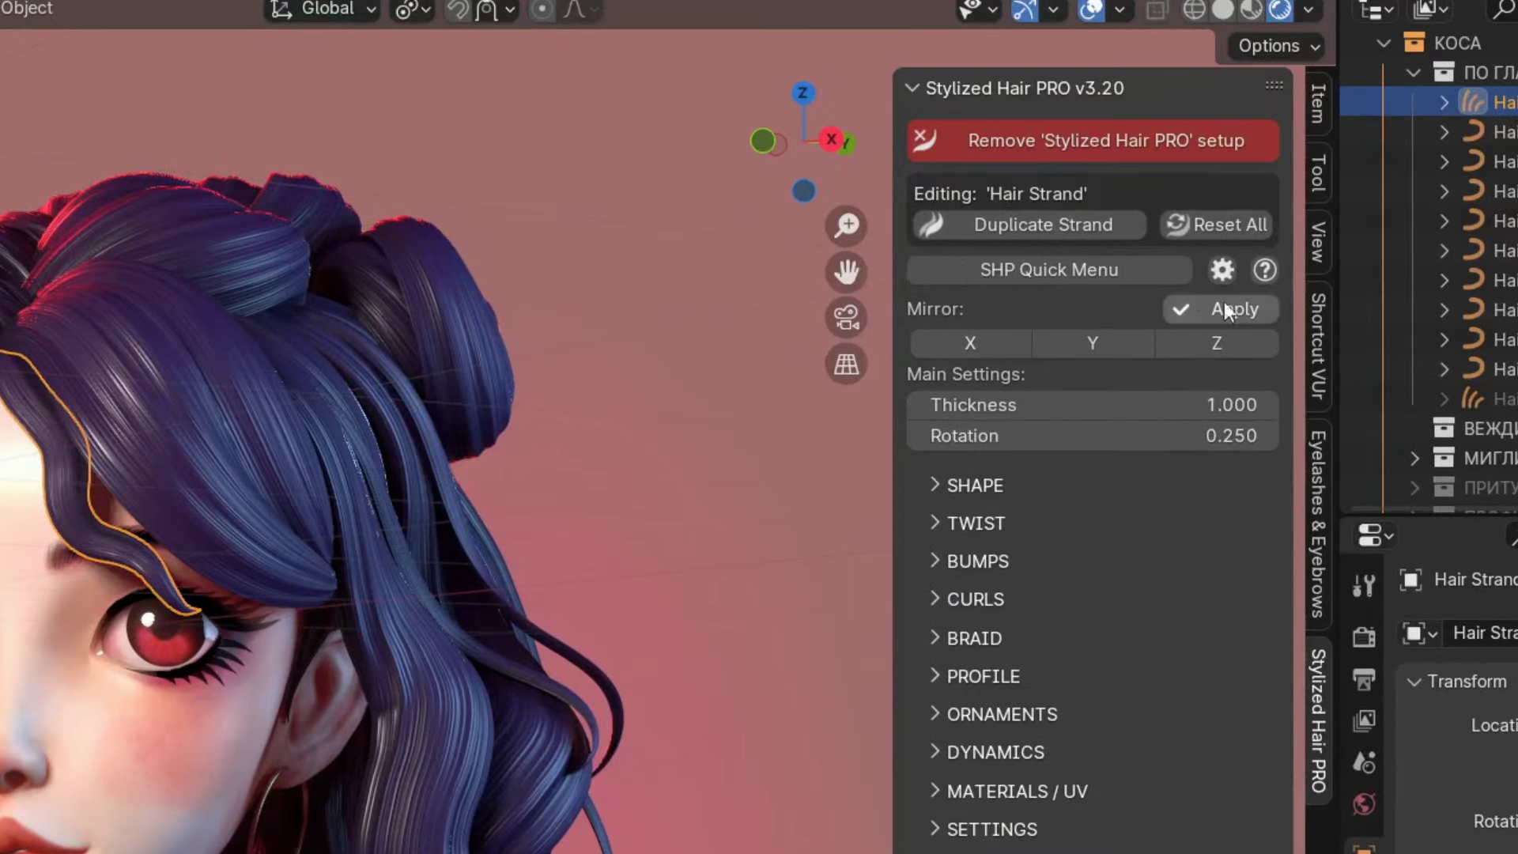
View the add-on's SHP Info dialog, move it aside, and close it.
click(1265, 269)
drag(1201, 160, 614, 307)
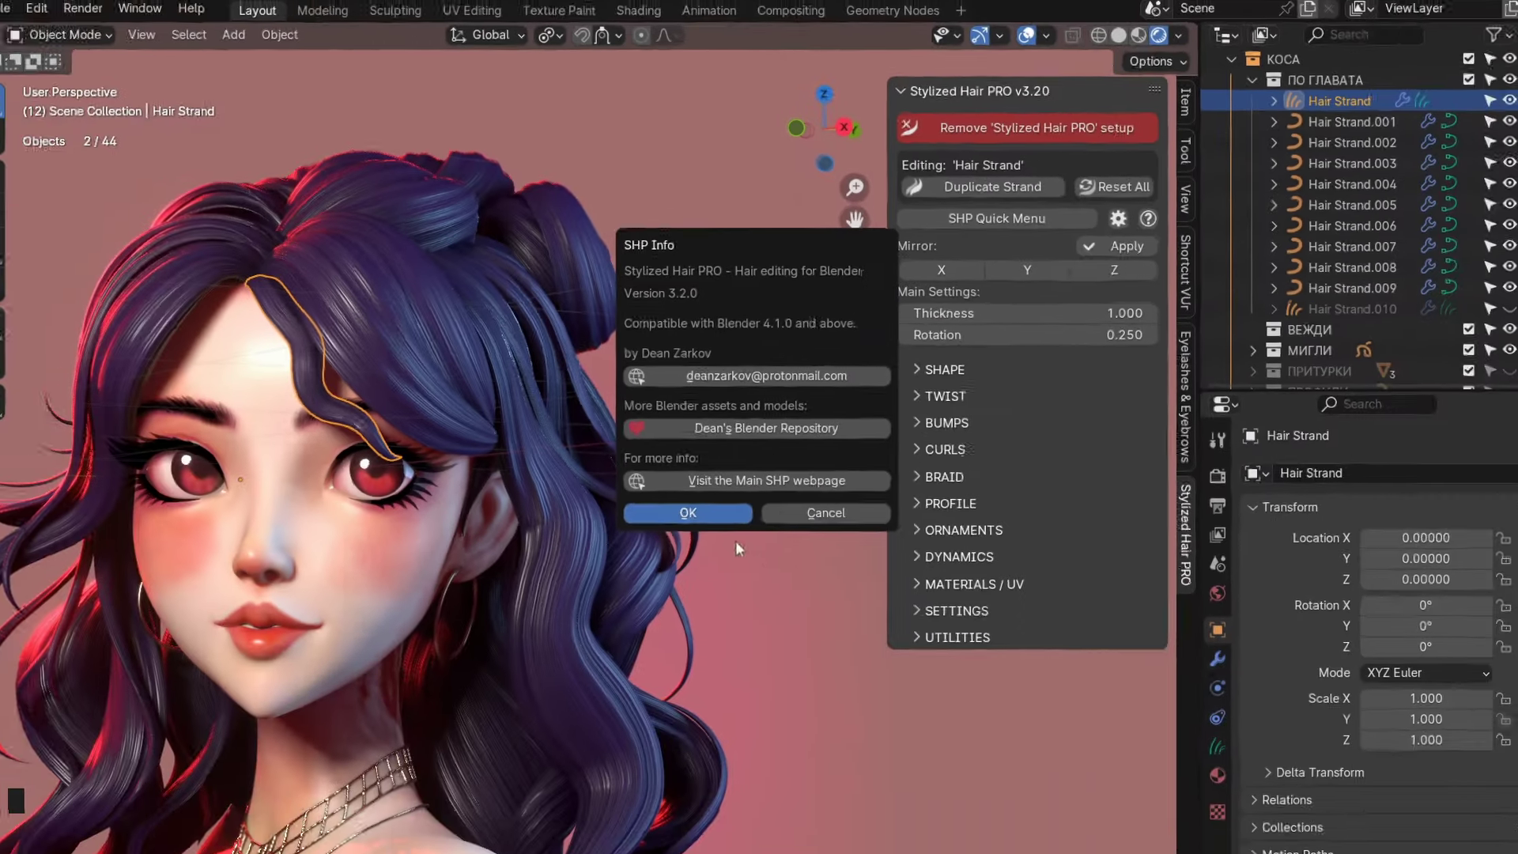
click(621, 603)
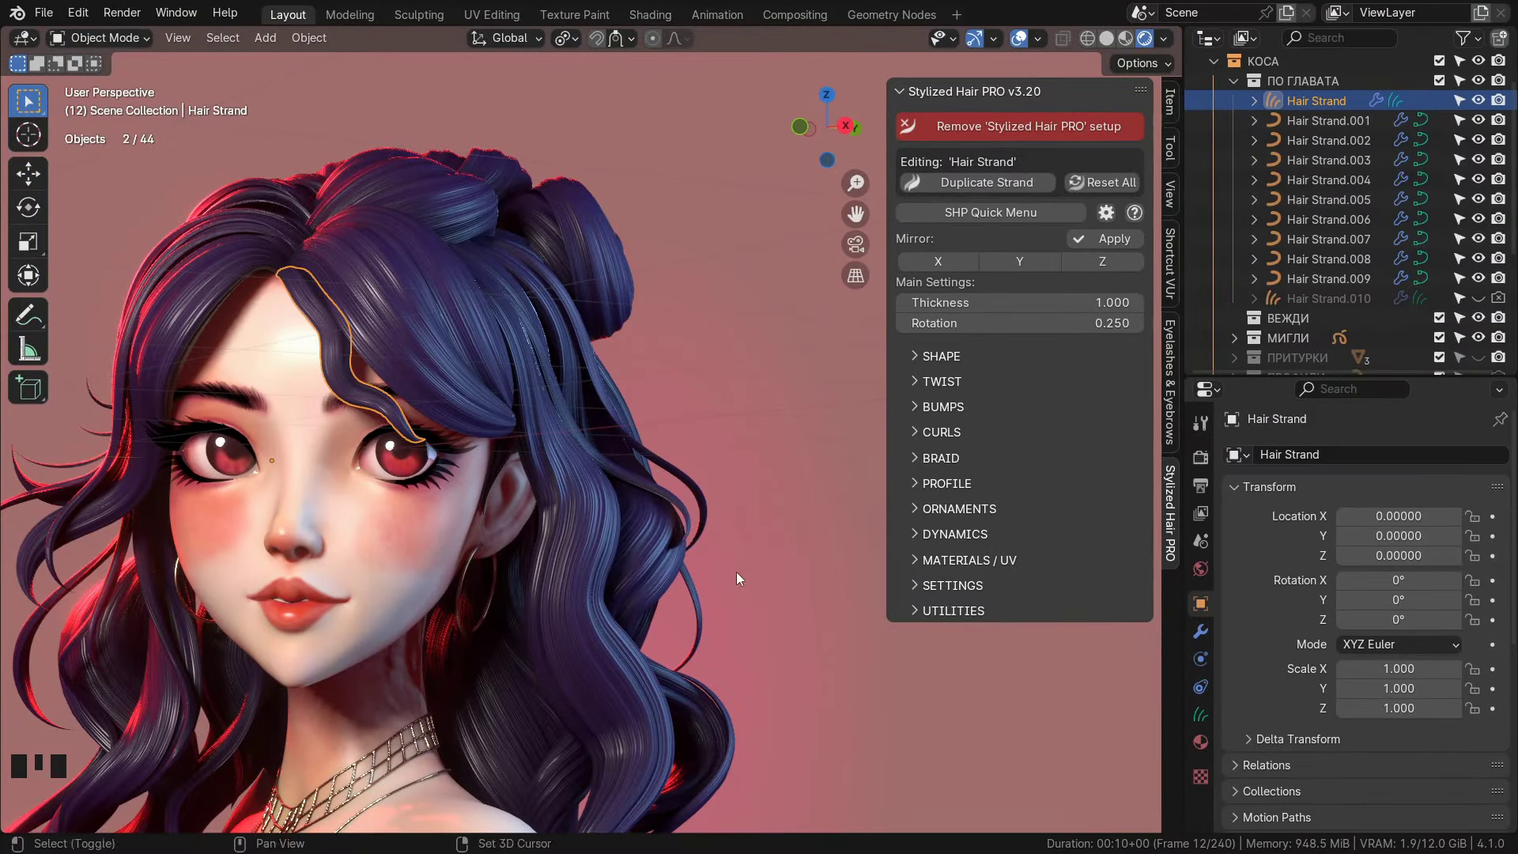